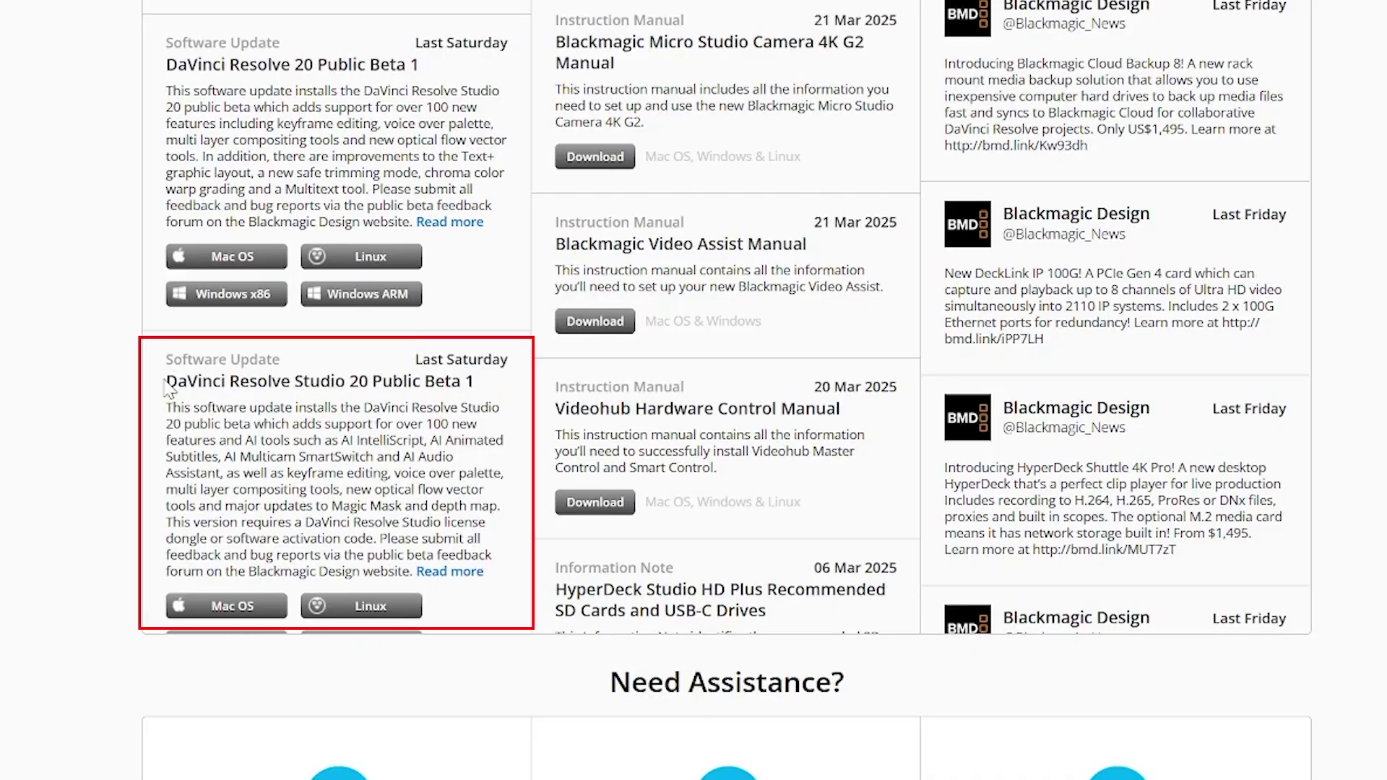
# Highlight the DaVinci Resolve Studio 20 beta title and the AI animated subtitles feature line in the release notes
pyautogui.moveTo(167, 382); pyautogui.dragTo(488, 397)
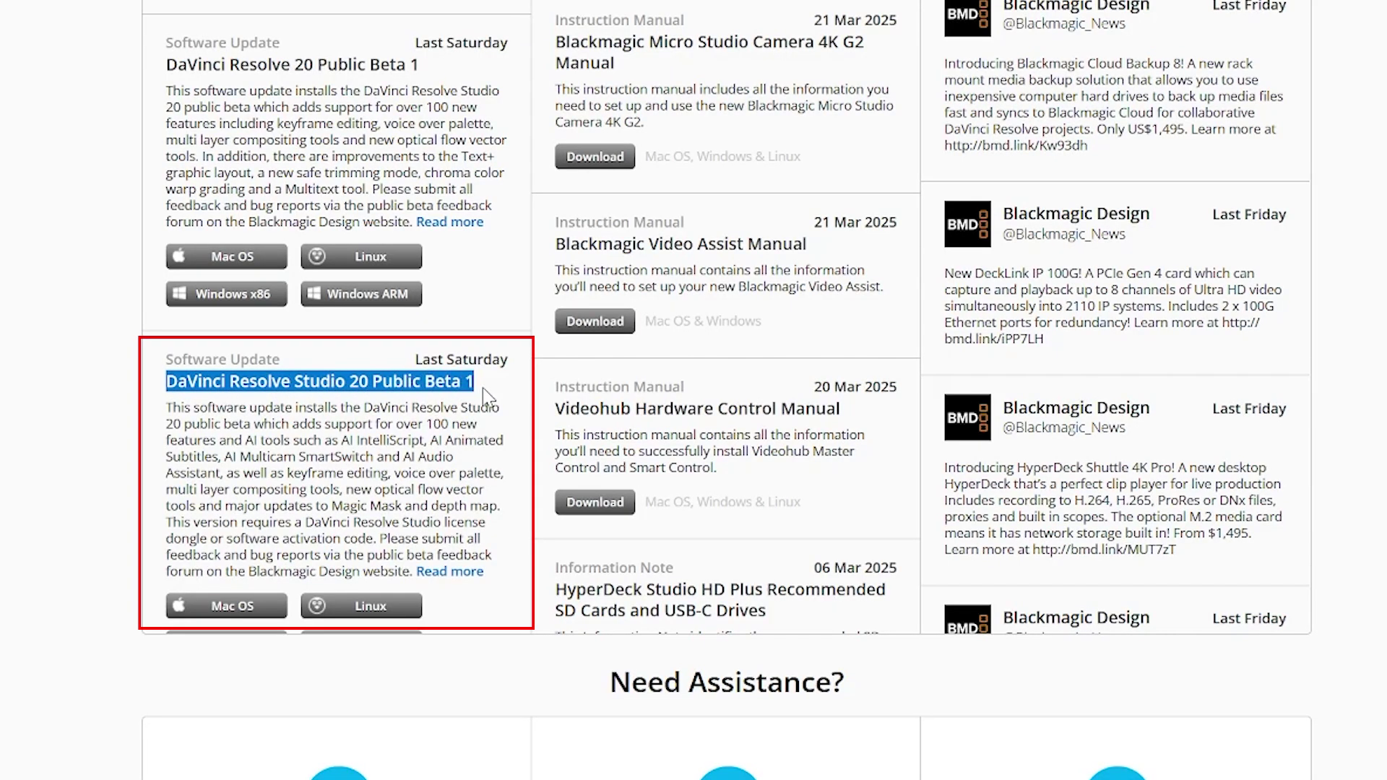
pyautogui.click(334, 388)
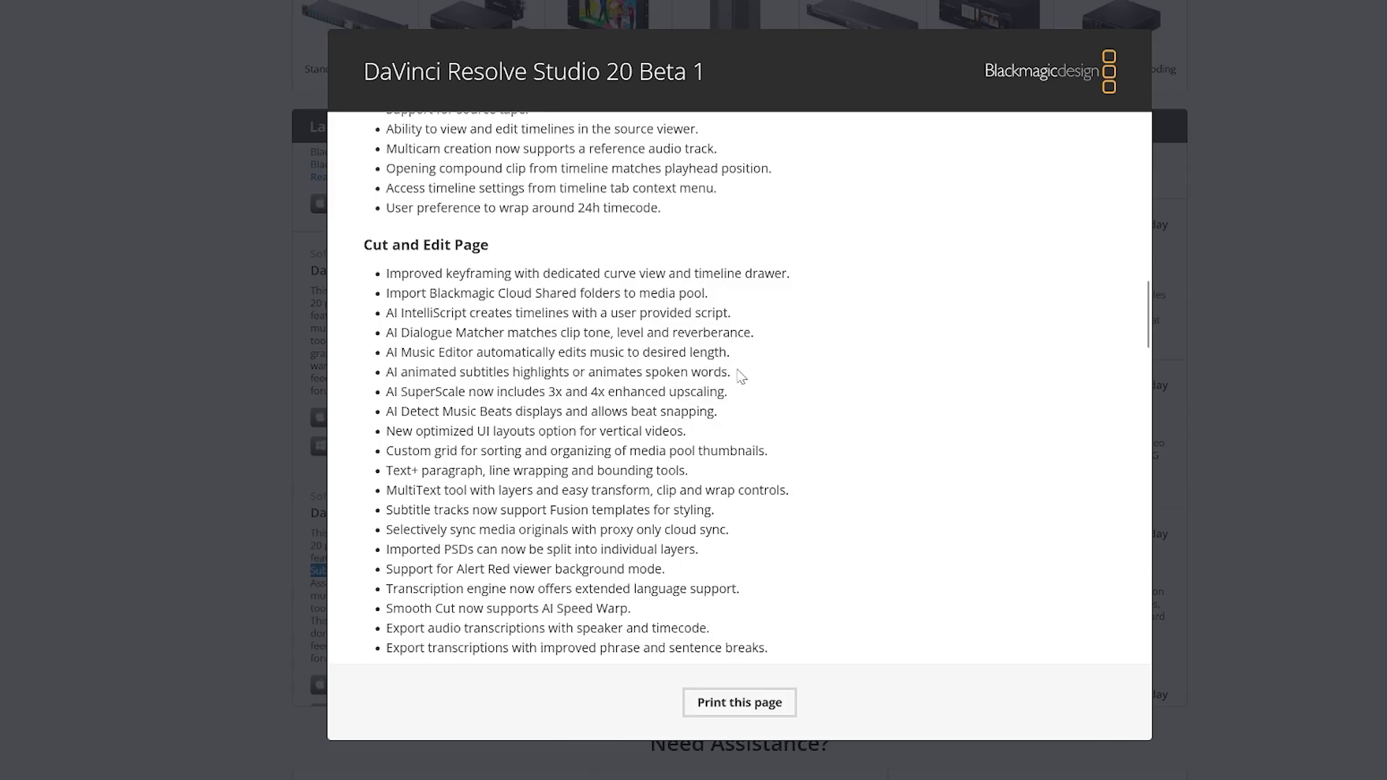
pyautogui.moveTo(731, 371); pyautogui.dragTo(369, 376)
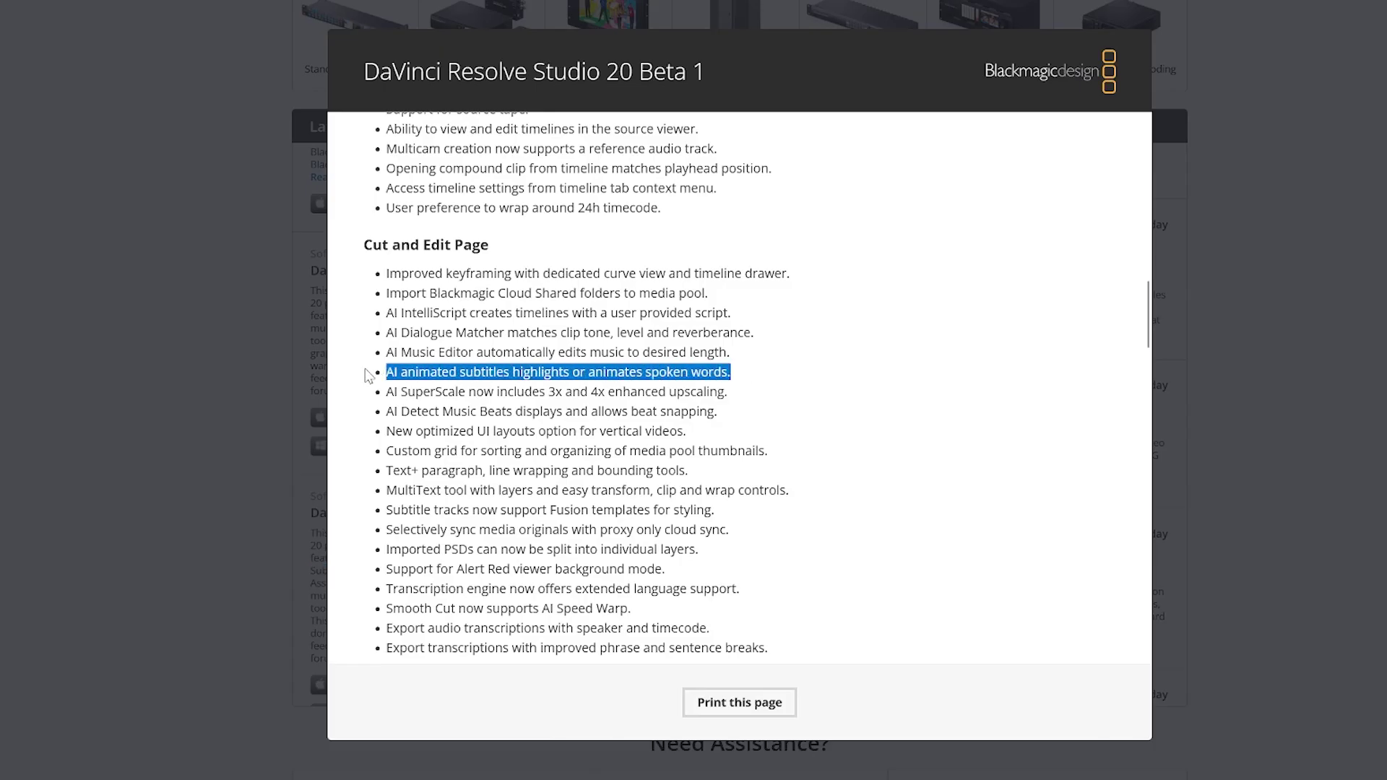
pyautogui.click(895, 421)
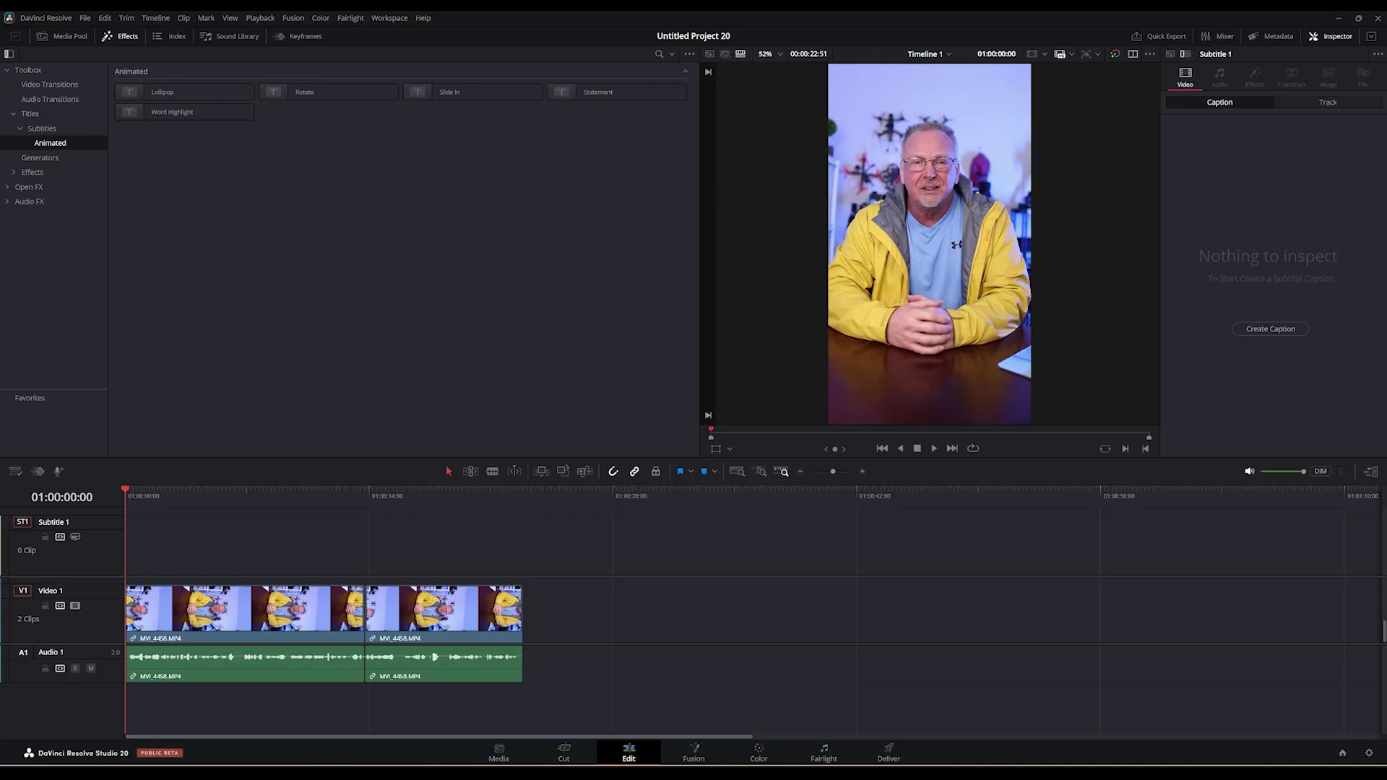
# Switch to the Cut page and back to Edit, then select both MVI_4458.MP4 timeline clips
pyautogui.click(564, 752)
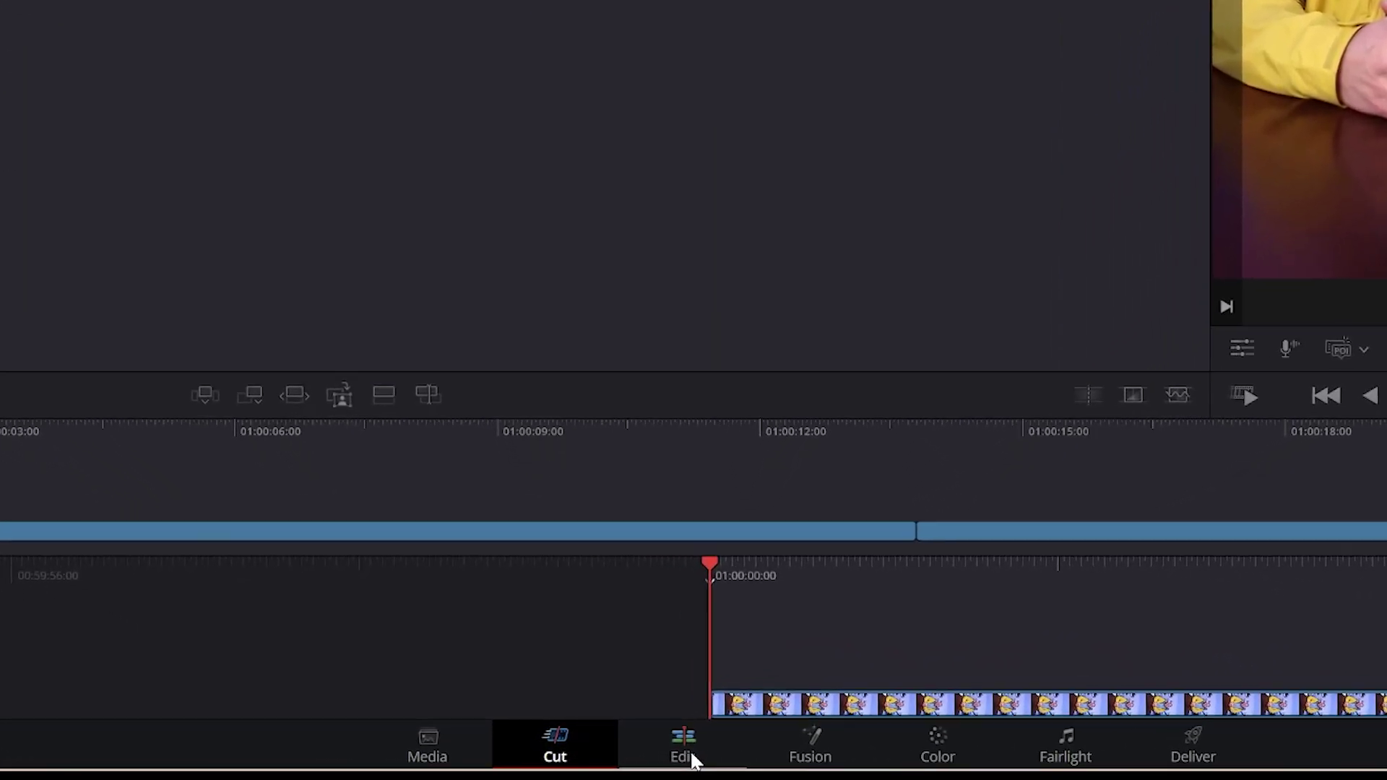
pyautogui.click(691, 751)
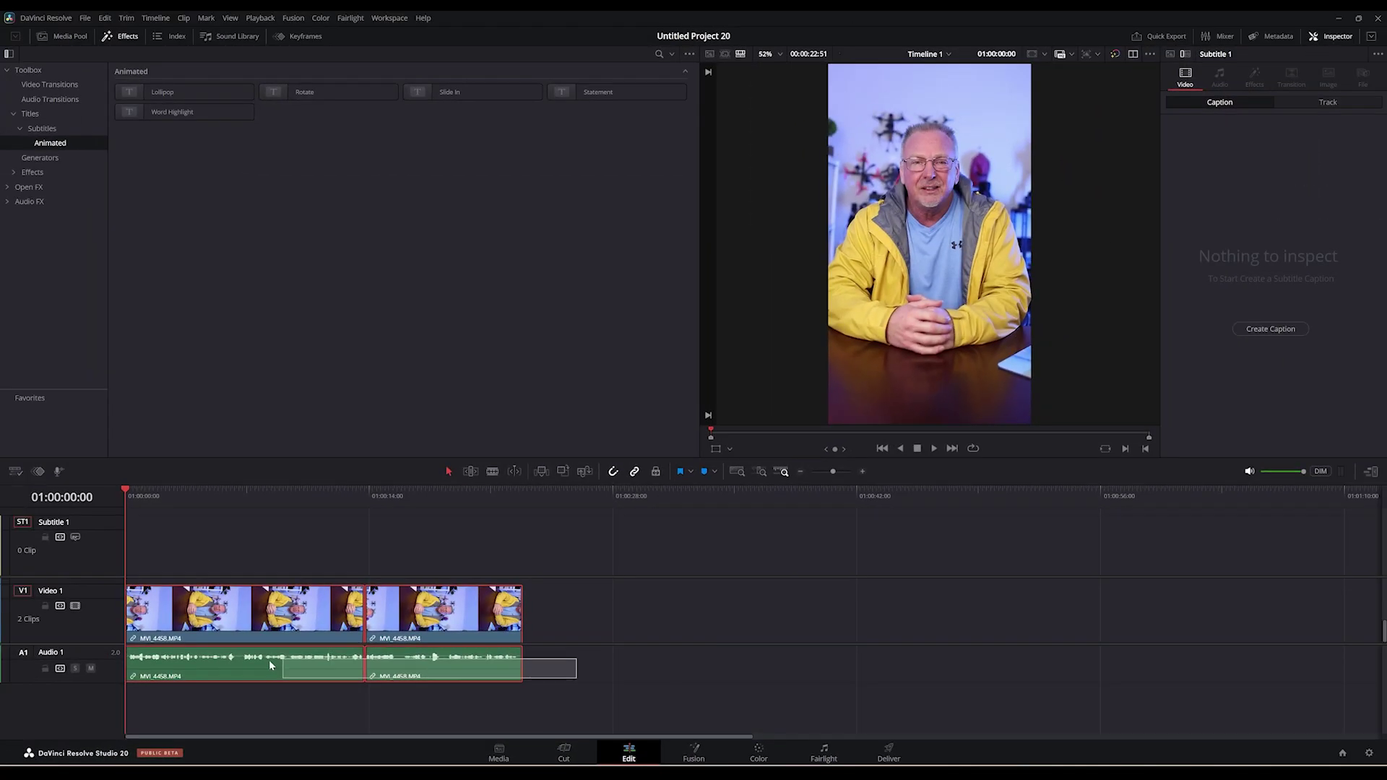
pyautogui.hotkey('ctrl', 'a')
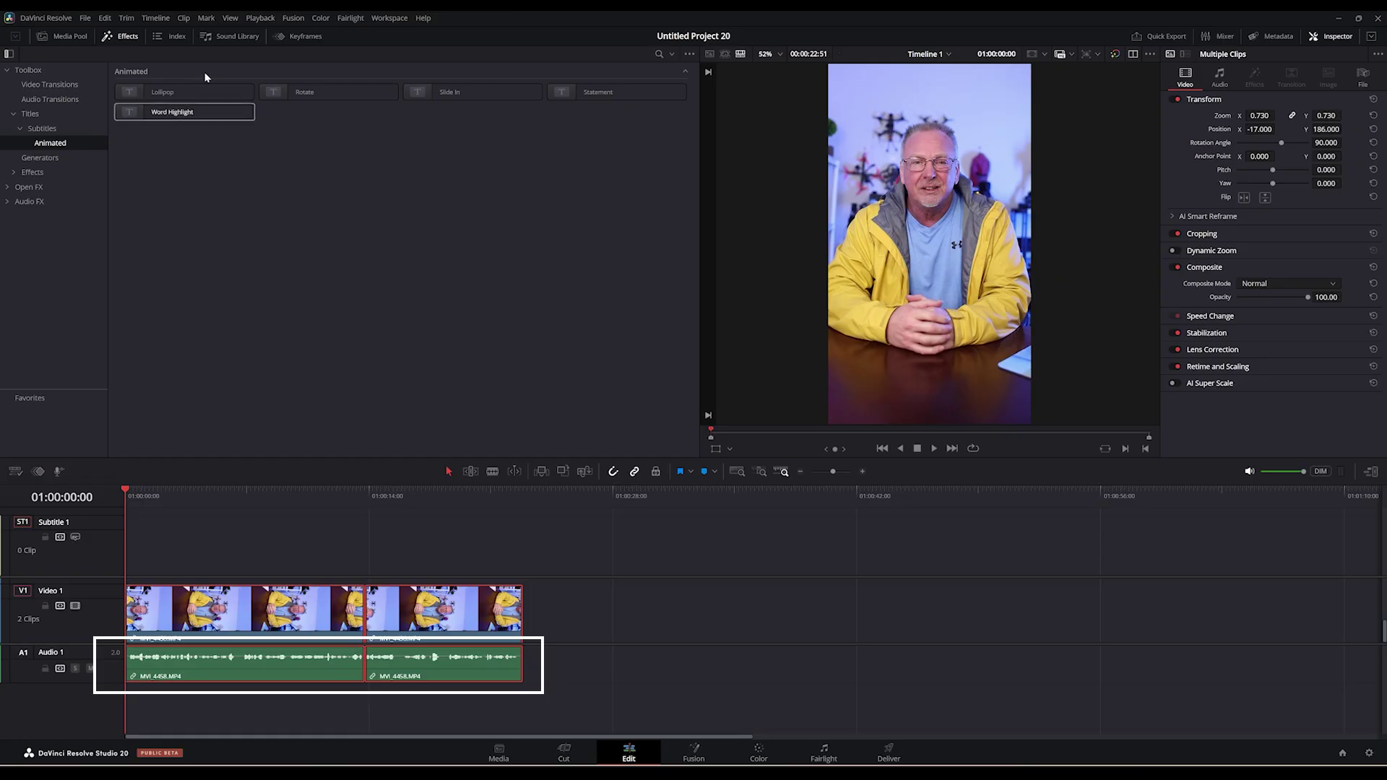
# Bring up the Create Subtitles from Audio dialog from Timeline > AI Tools
pyautogui.click(157, 17)
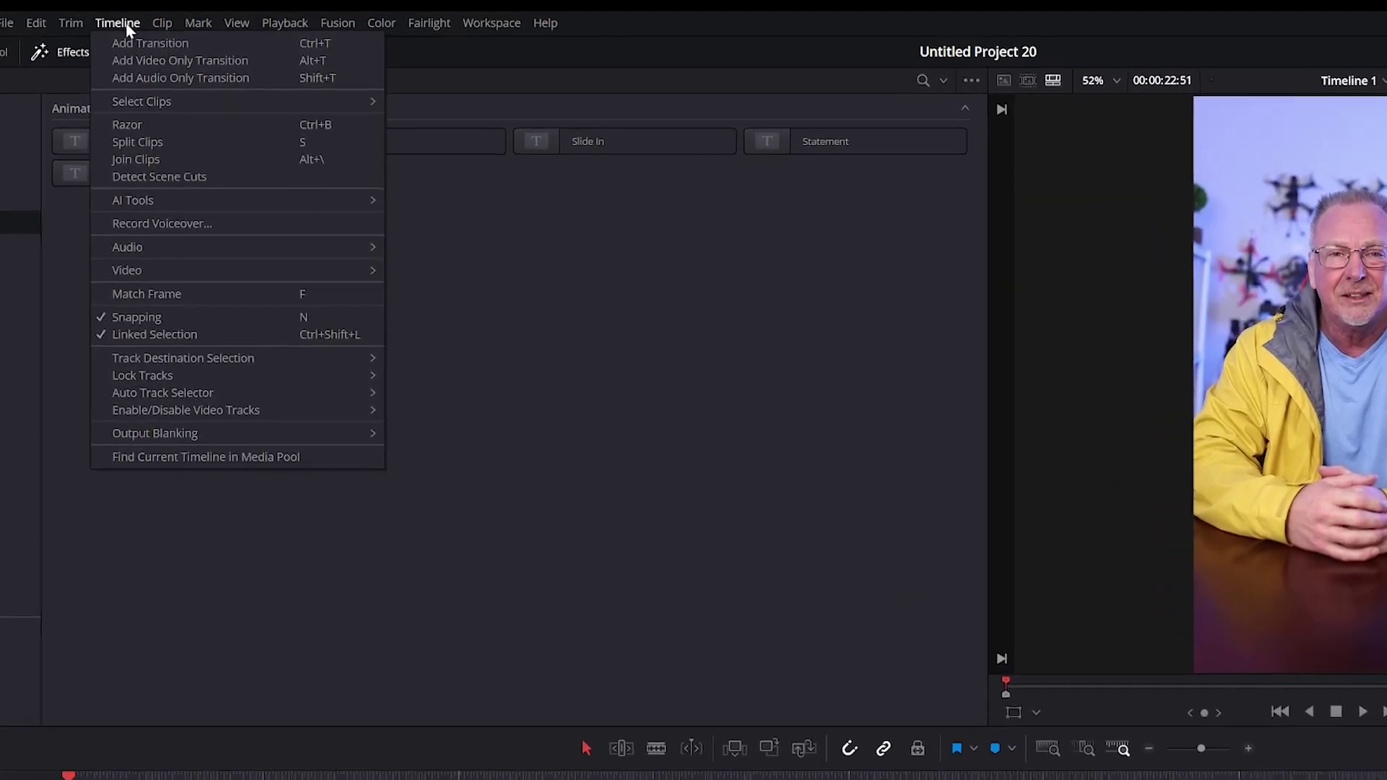
pyautogui.moveTo(300, 230)
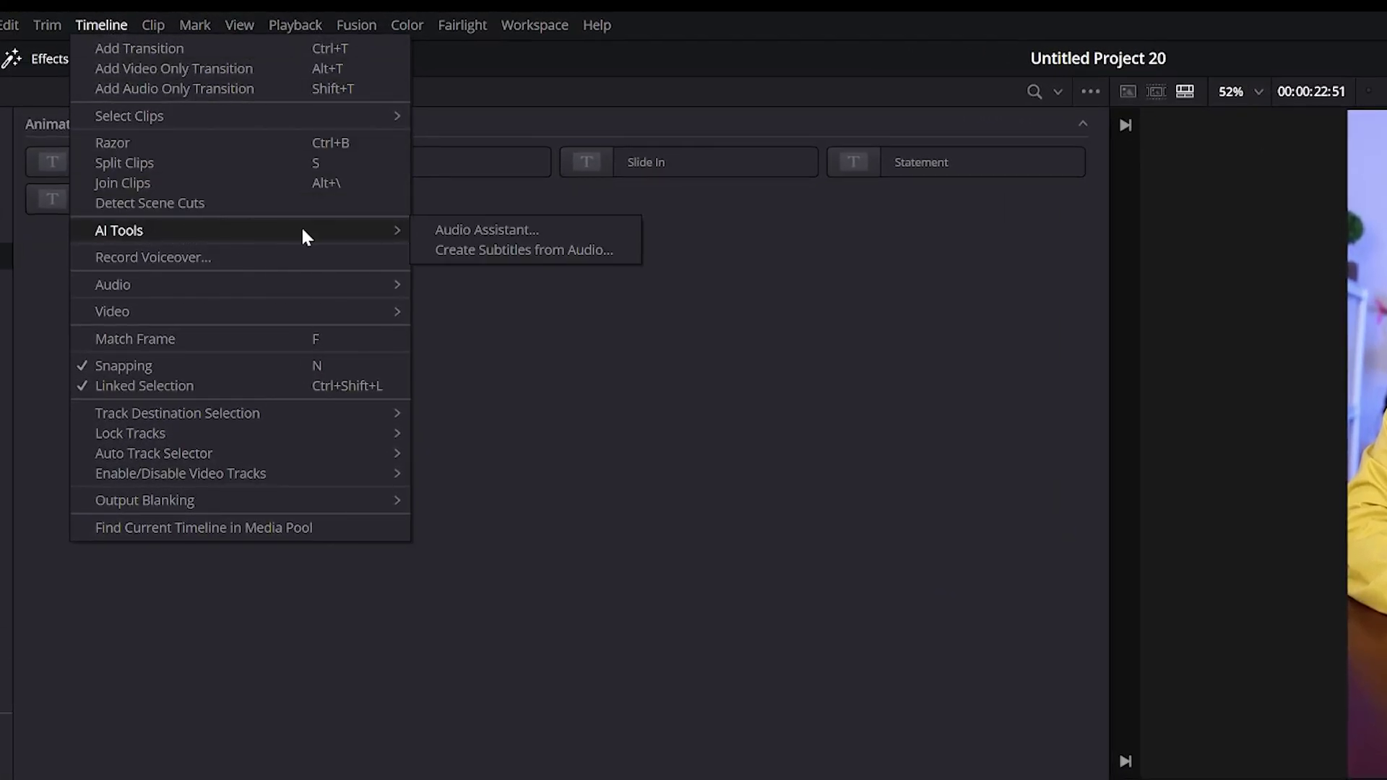
pyautogui.click(496, 253)
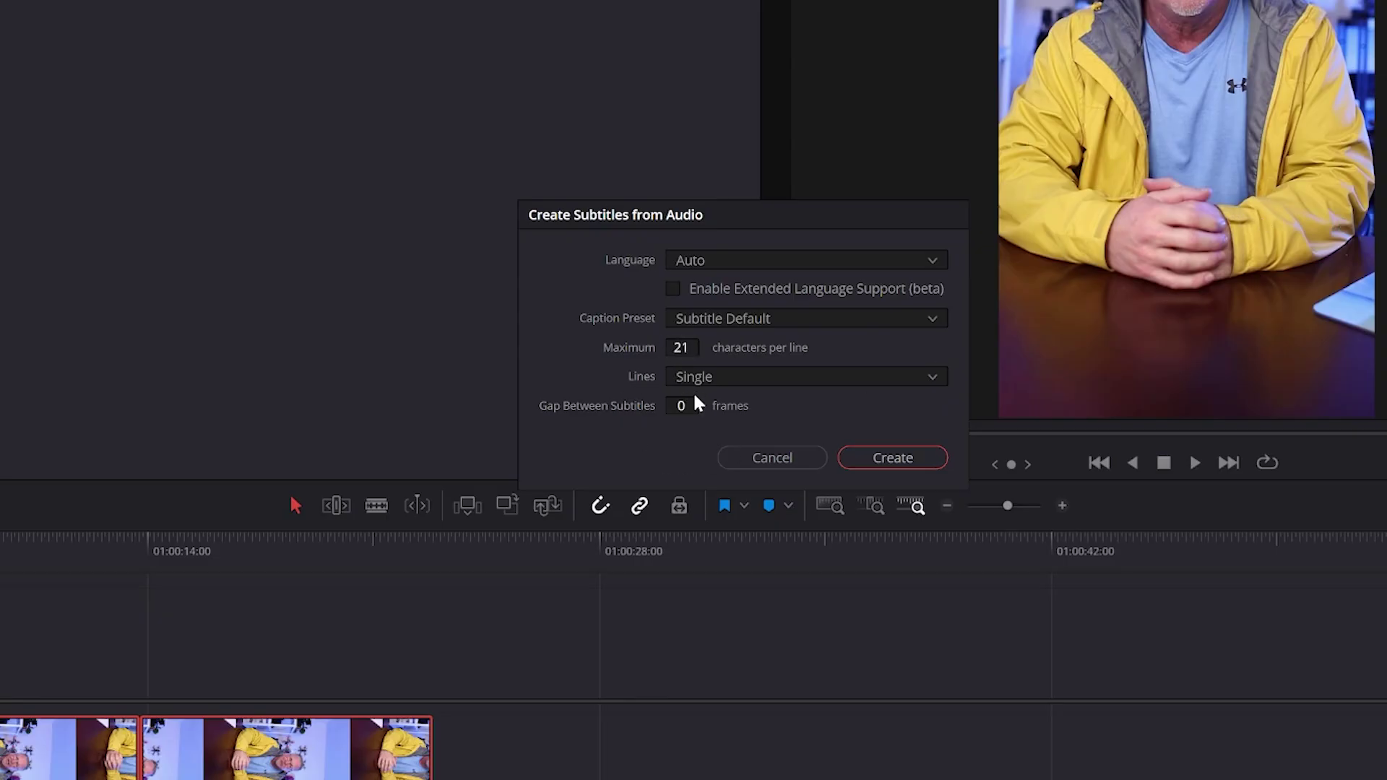
# Cancel the dialog, reopen Create Subtitles from Audio, and generate 22 subtitle clips with default settings
pyautogui.click(772, 458)
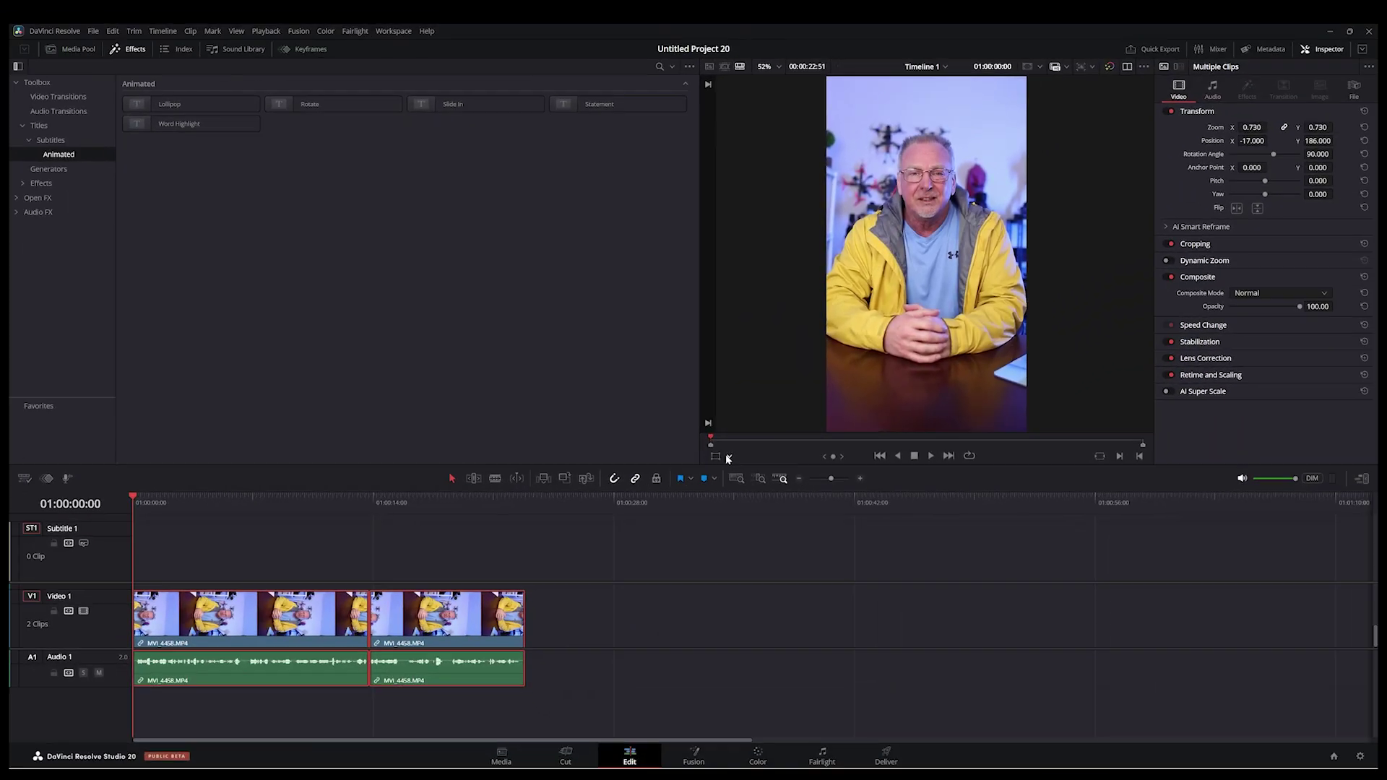
pyautogui.click(168, 31)
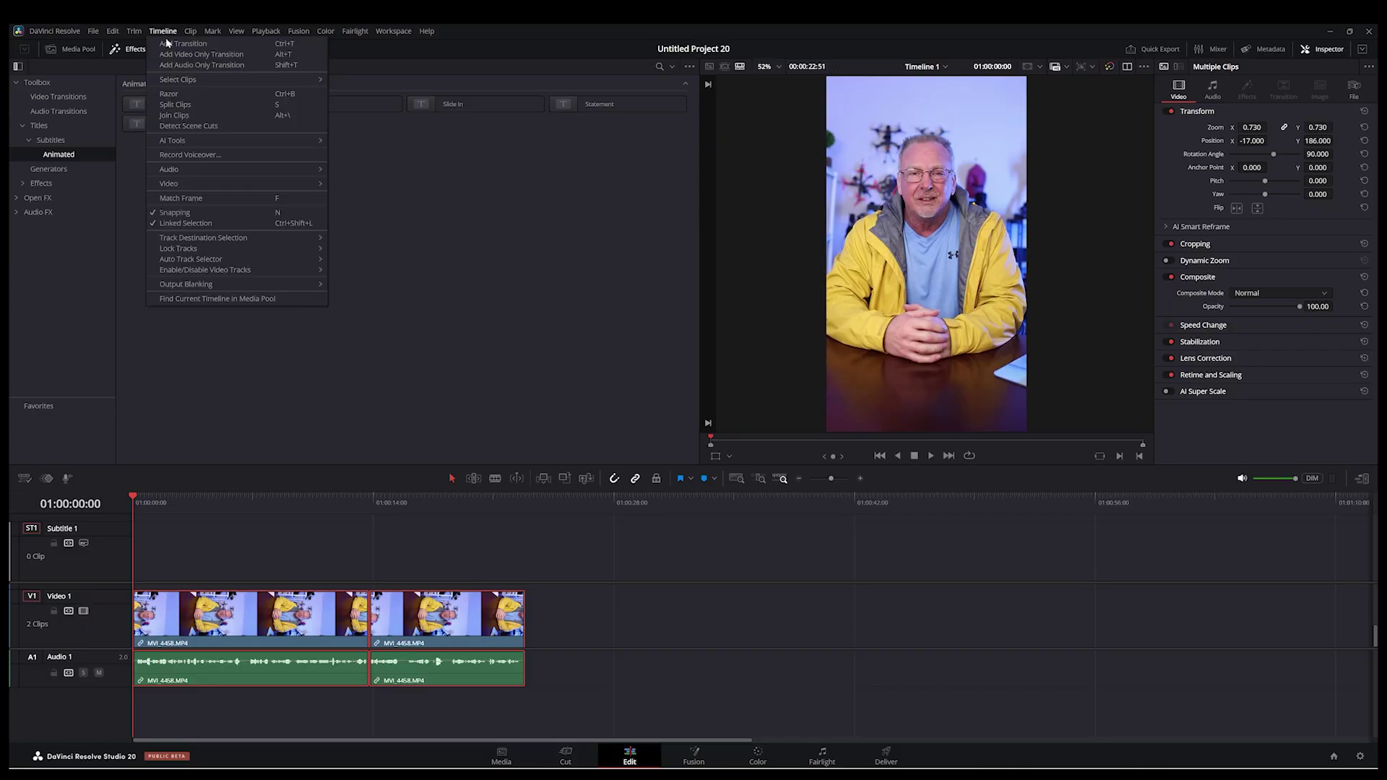
pyautogui.moveTo(213, 140)
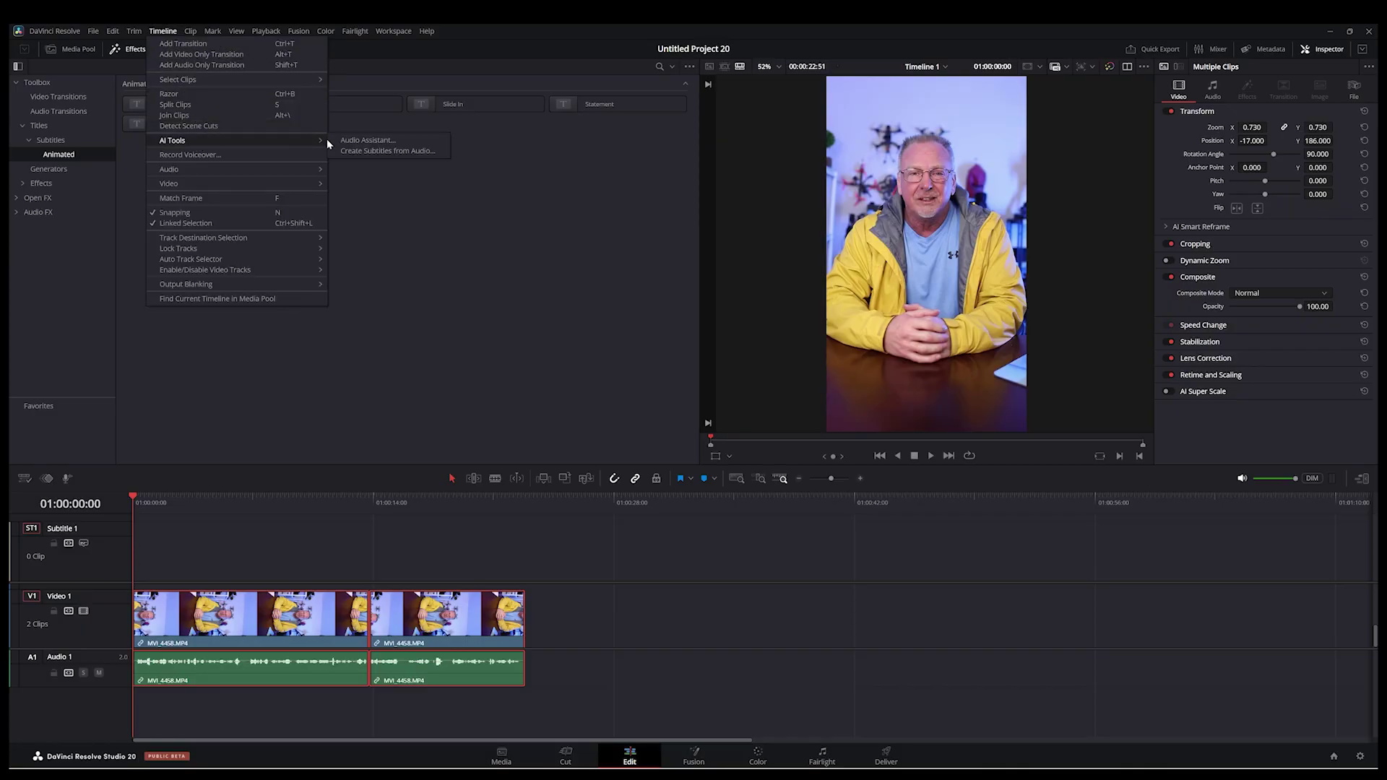
pyautogui.click(363, 152)
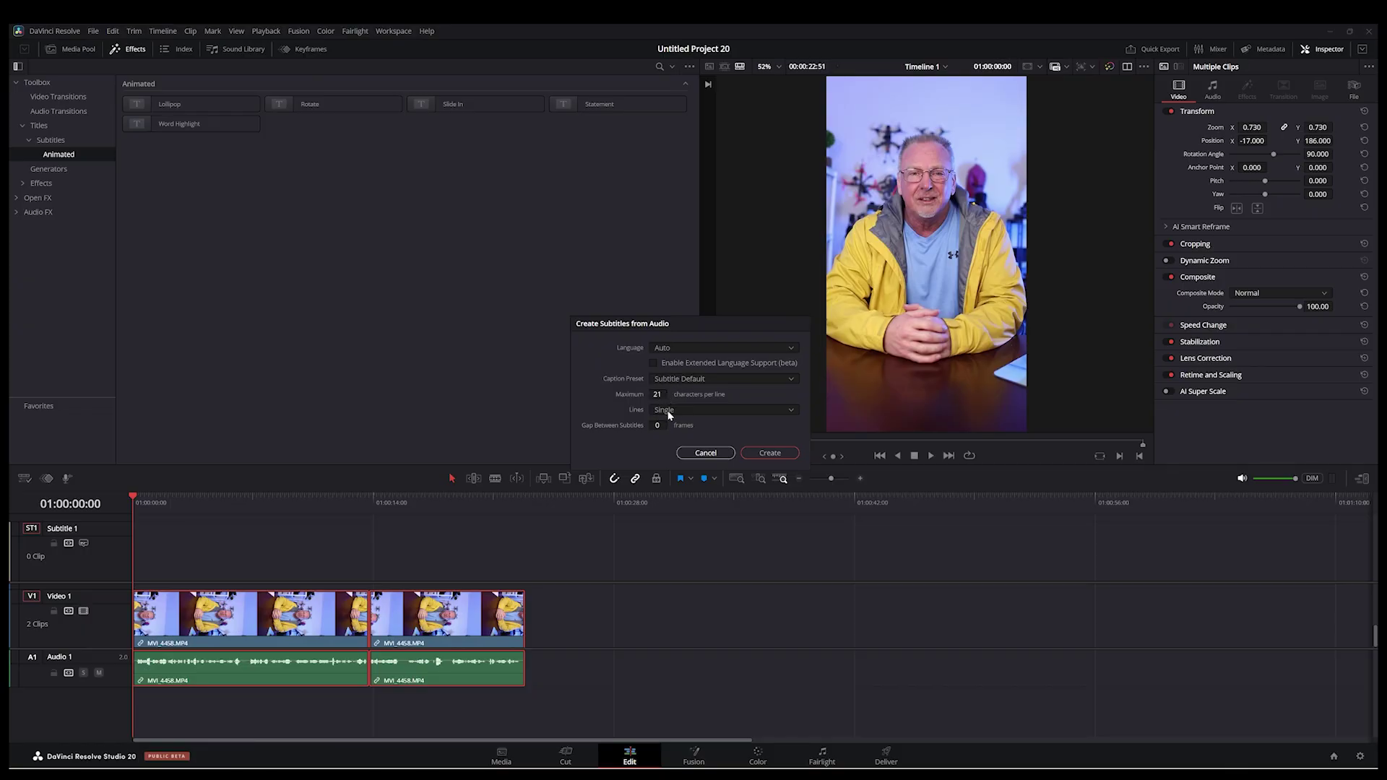
pyautogui.click(770, 453)
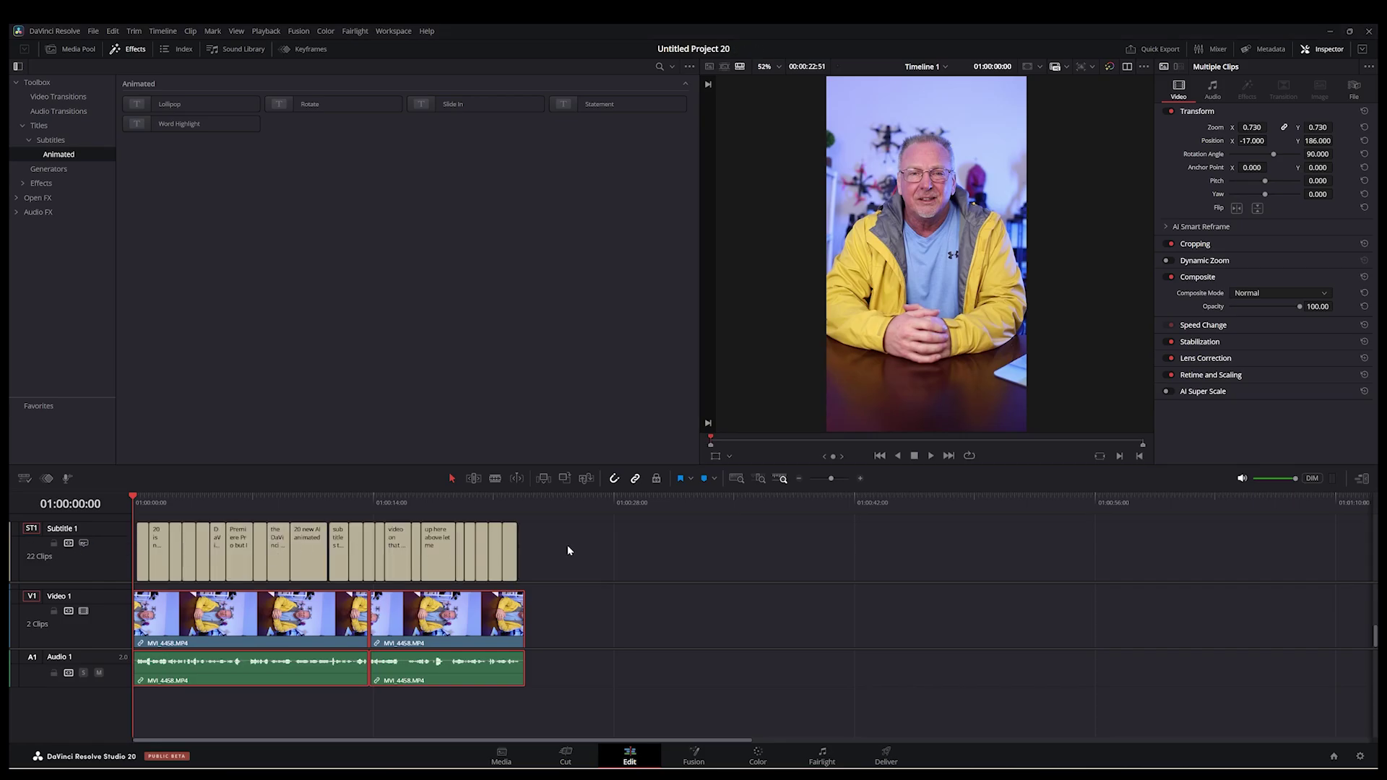
# Select all generated subtitle clips and check individual captions and the caption list in the Inspector
pyautogui.moveTo(567, 550); pyautogui.dragTo(105, 548)
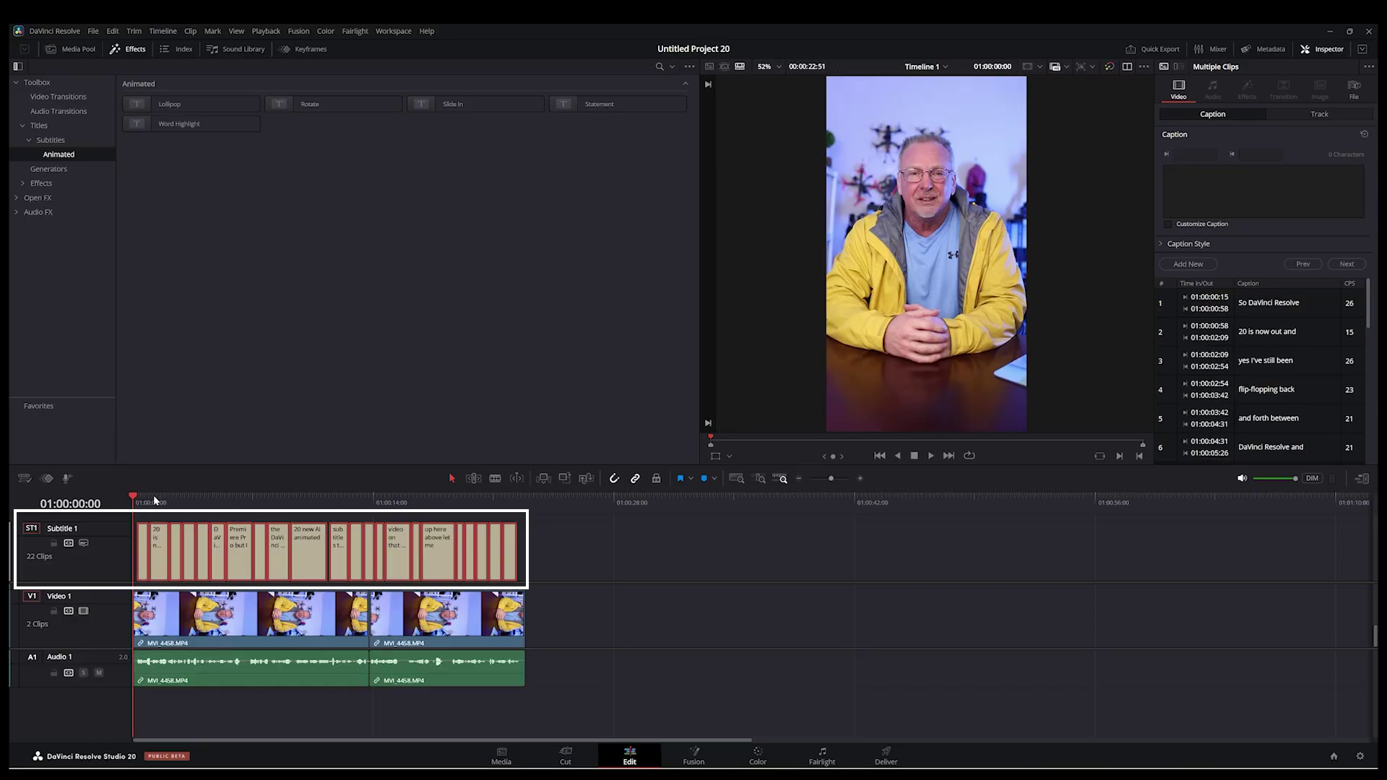
pyautogui.moveTo(139, 499); pyautogui.dragTo(82, 498)
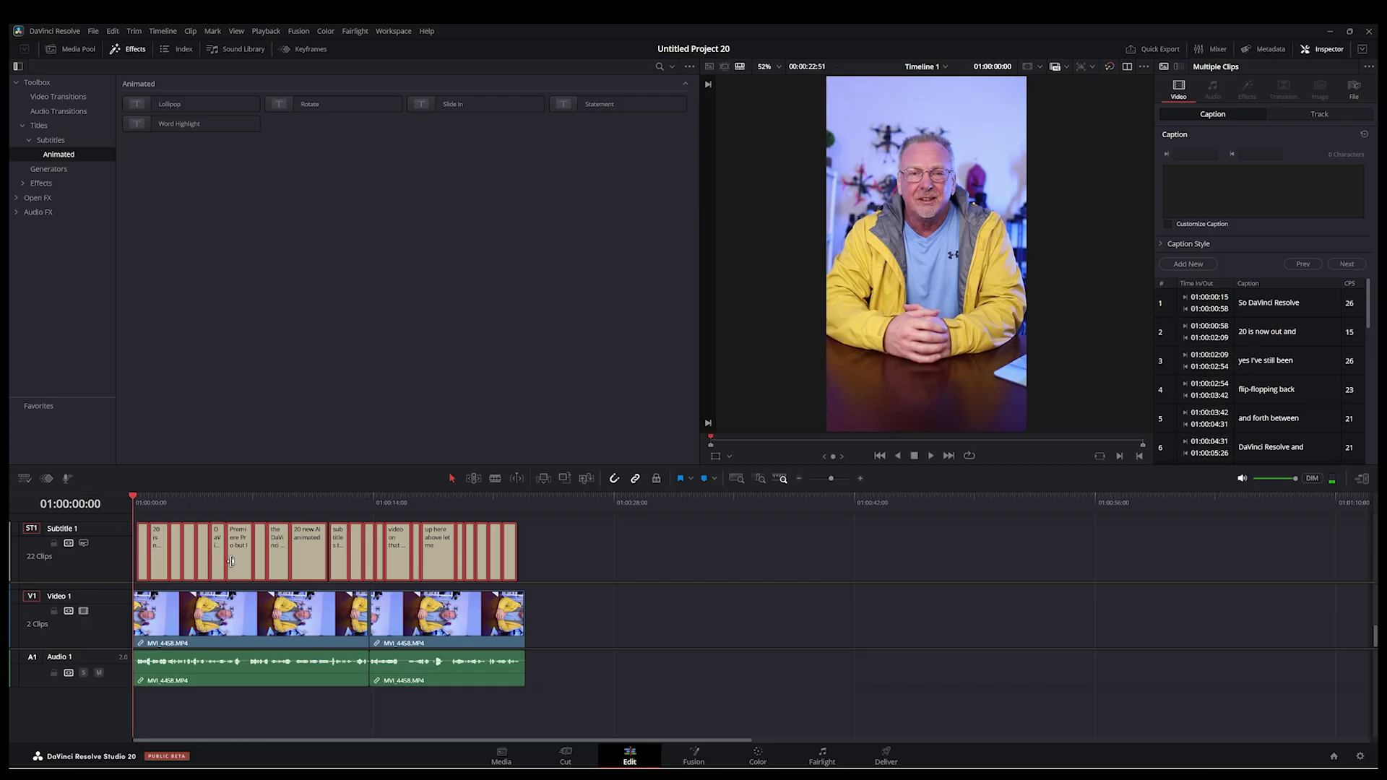
pyautogui.click(227, 560)
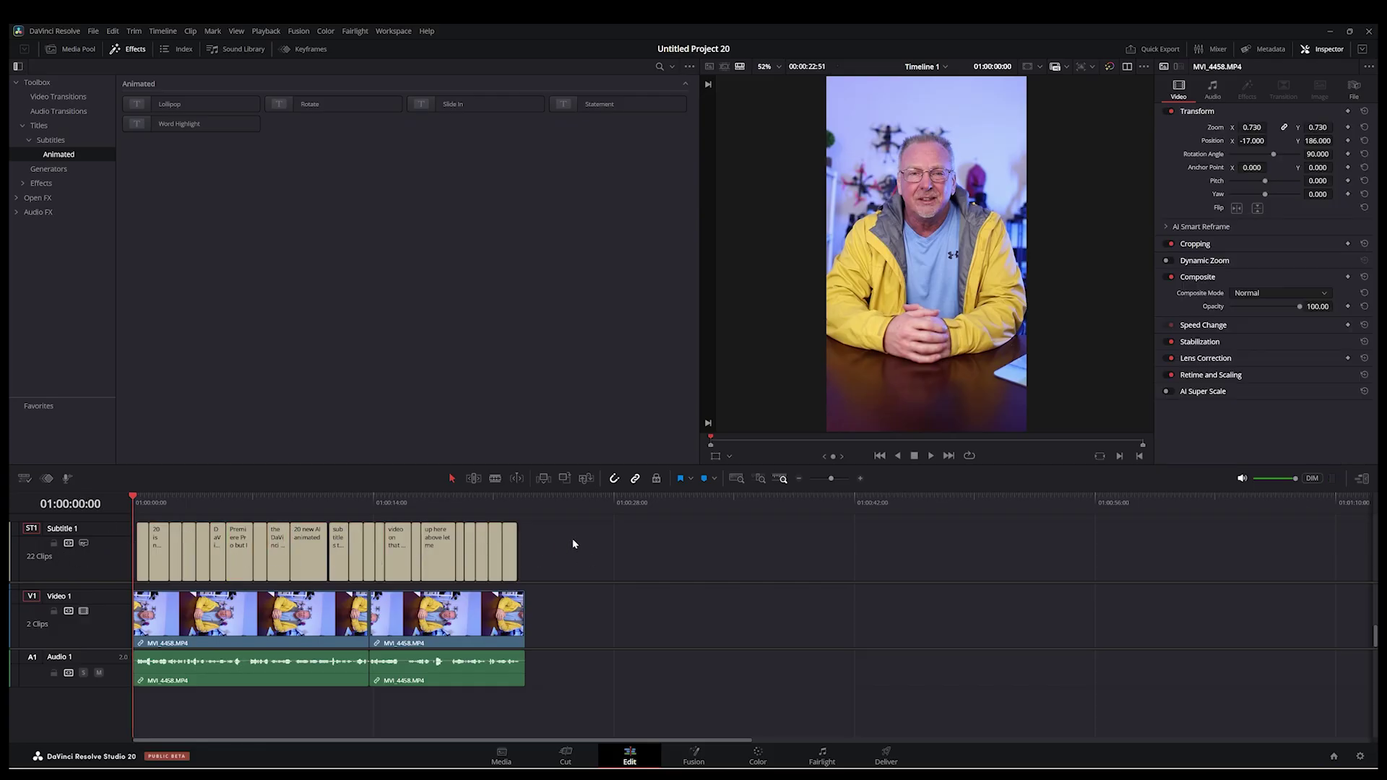
pyautogui.click(340, 550)
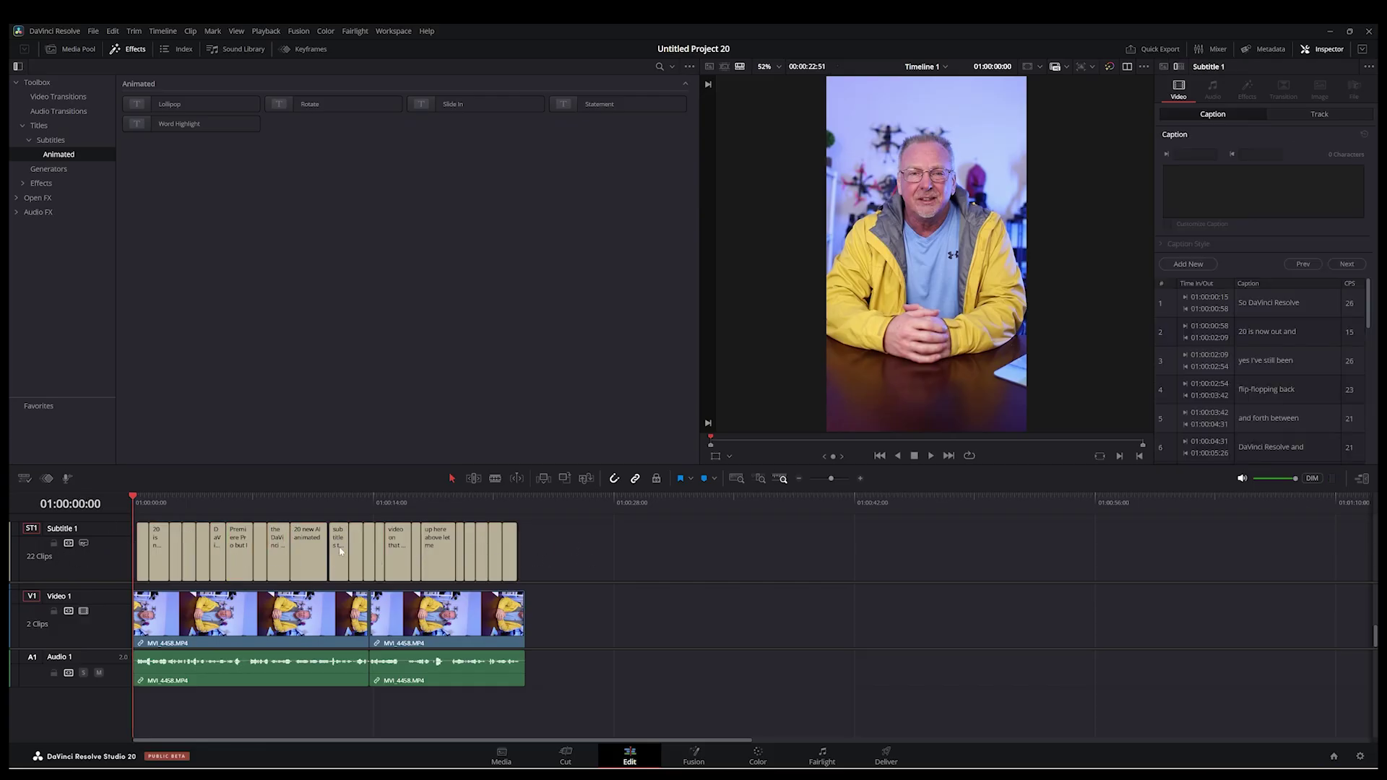
pyautogui.click(269, 560)
pyautogui.click(112, 557)
# Scrub through the captions in the viewer with the monitor volume turned all the way down
pyautogui.moveTo(135, 499)
pyautogui.mouseDown()
pyautogui.moveTo(378, 505)
pyautogui.moveTo(127, 511)
pyautogui.mouseUp()
pyautogui.moveTo(1280, 480); pyautogui.dragTo(1256, 479)
pyautogui.moveTo(137, 498)
pyautogui.mouseDown()
pyautogui.moveTo(433, 517)
pyautogui.moveTo(133, 505)
pyautogui.mouseUp()
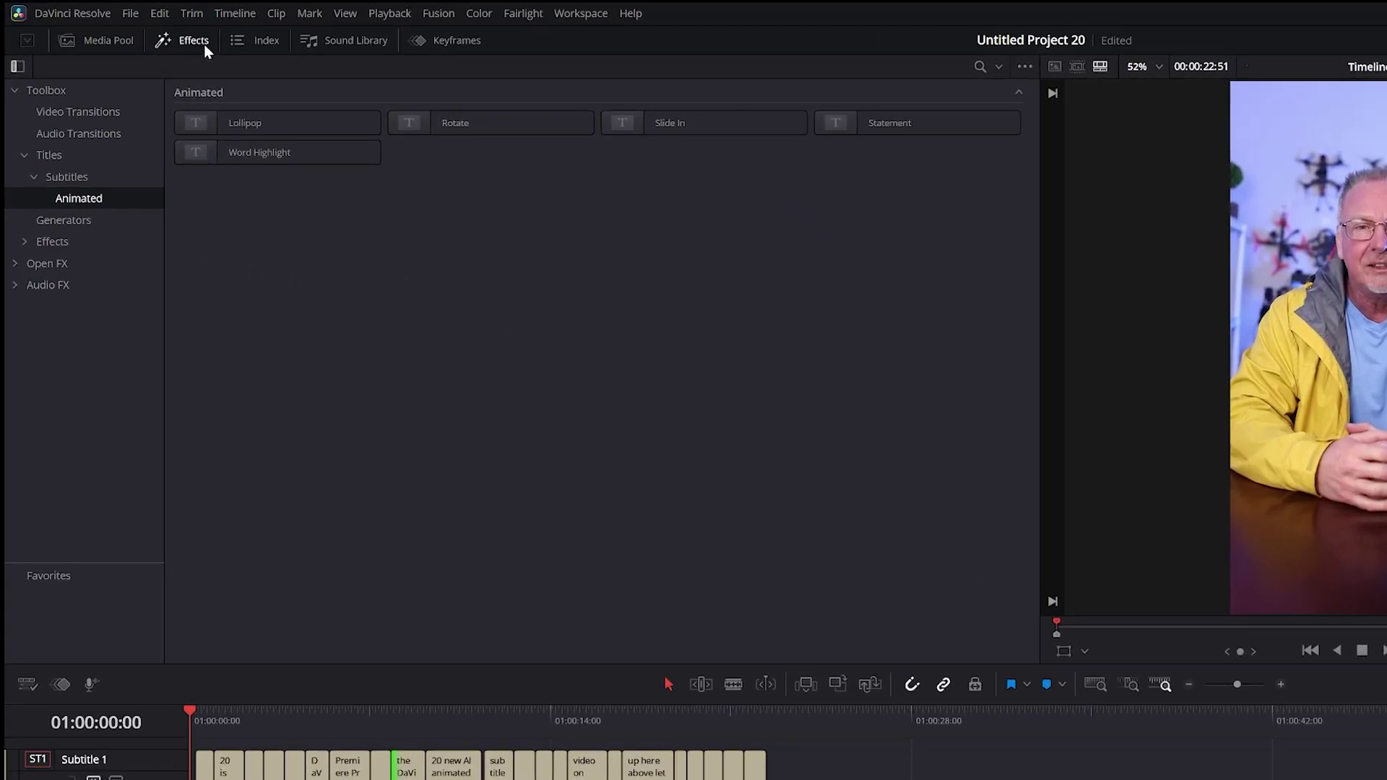
pyautogui.click(23, 156)
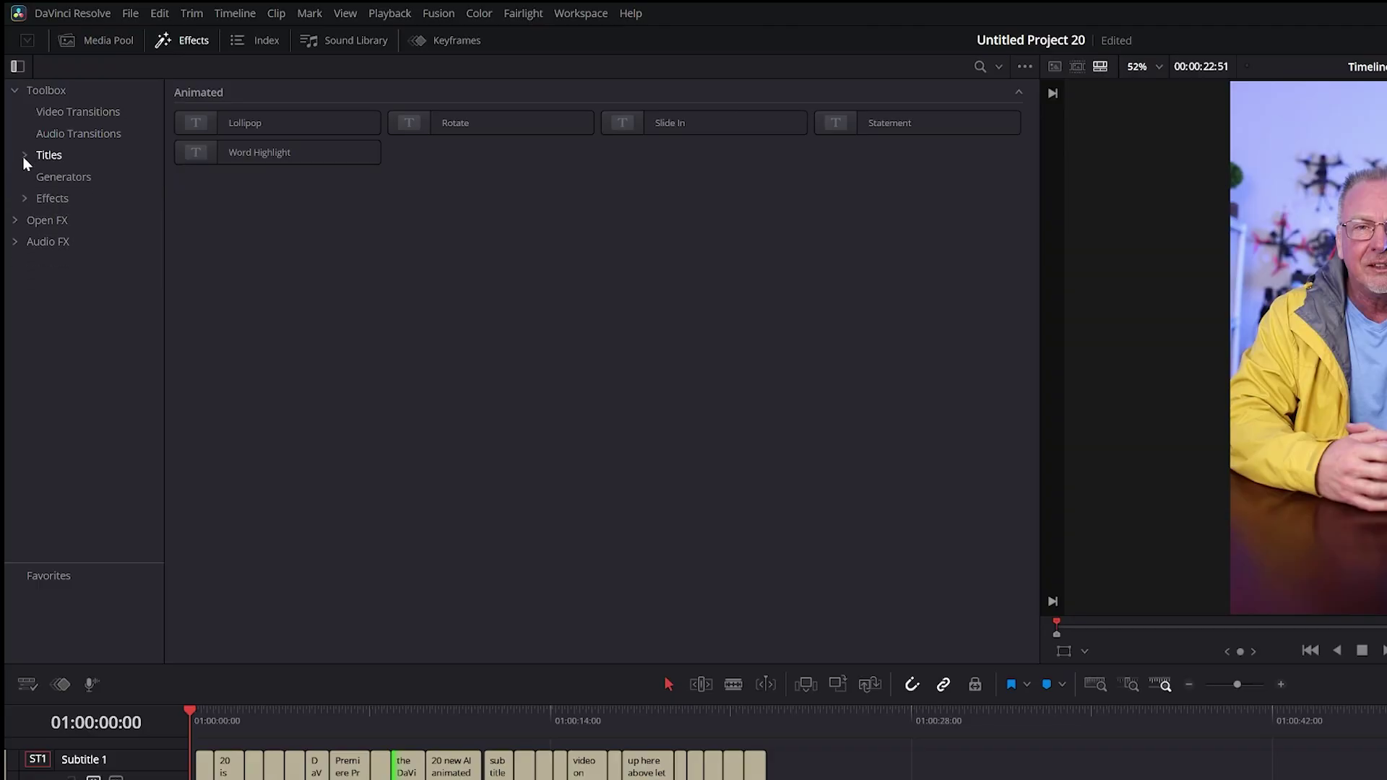
pyautogui.click(23, 156)
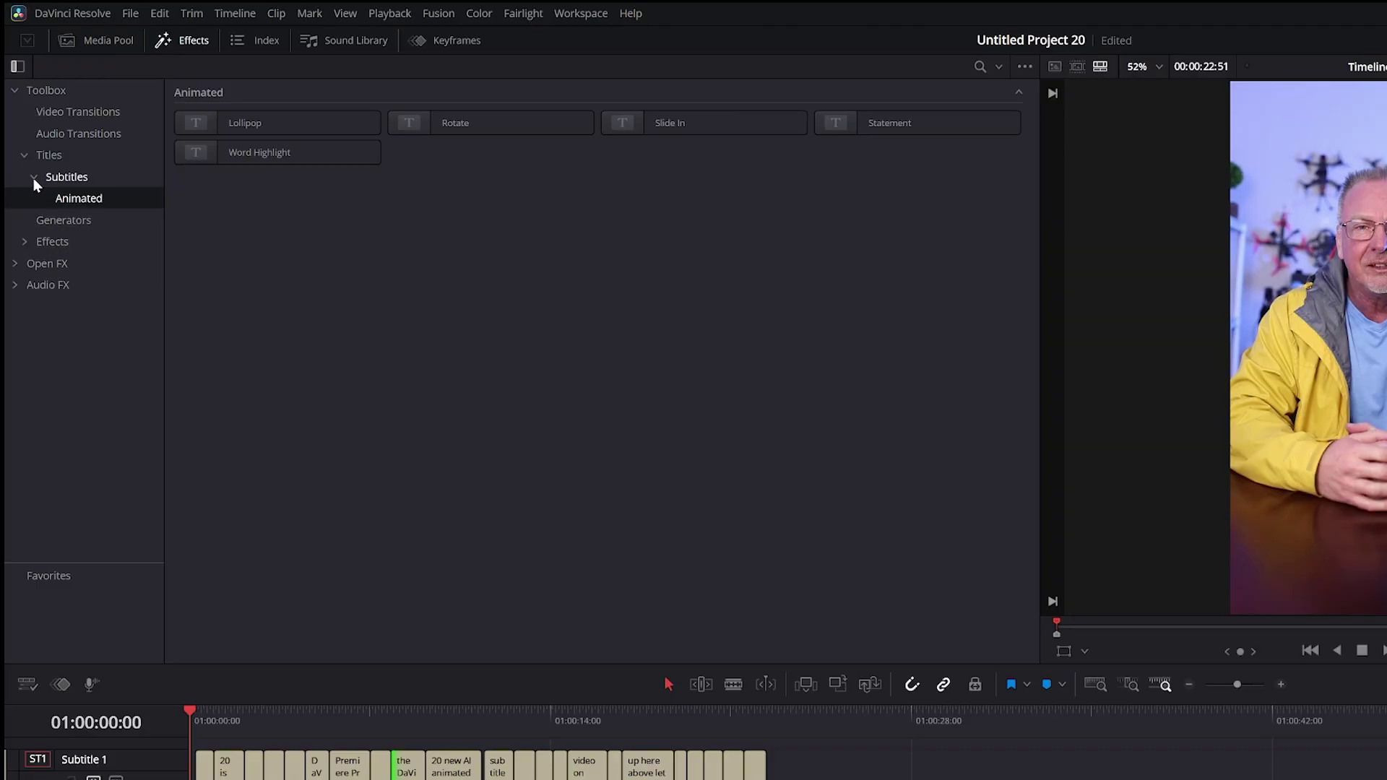
pyautogui.click(243, 127)
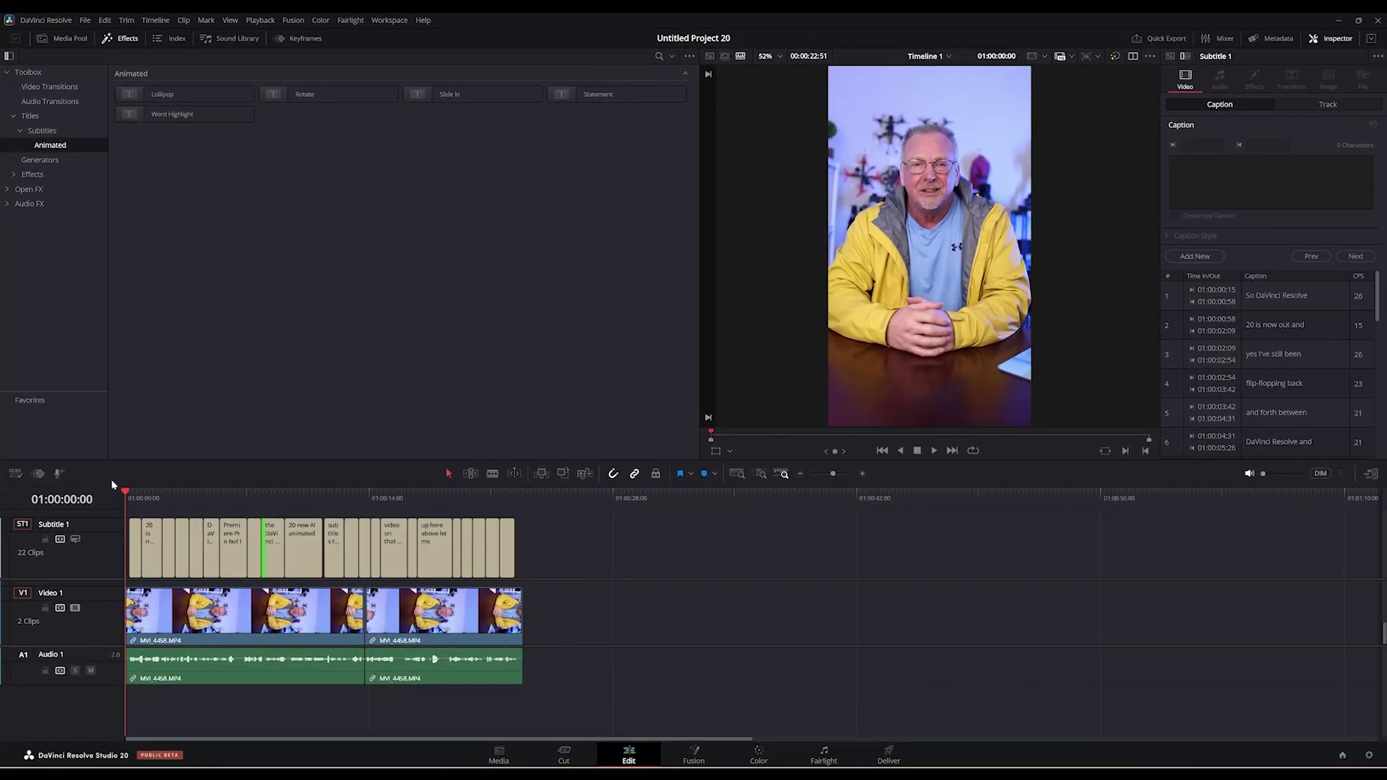
# Drop the Statement animated preset onto the Subtitle 1 track, preview it, and select all subtitle clips
pyautogui.press('space')
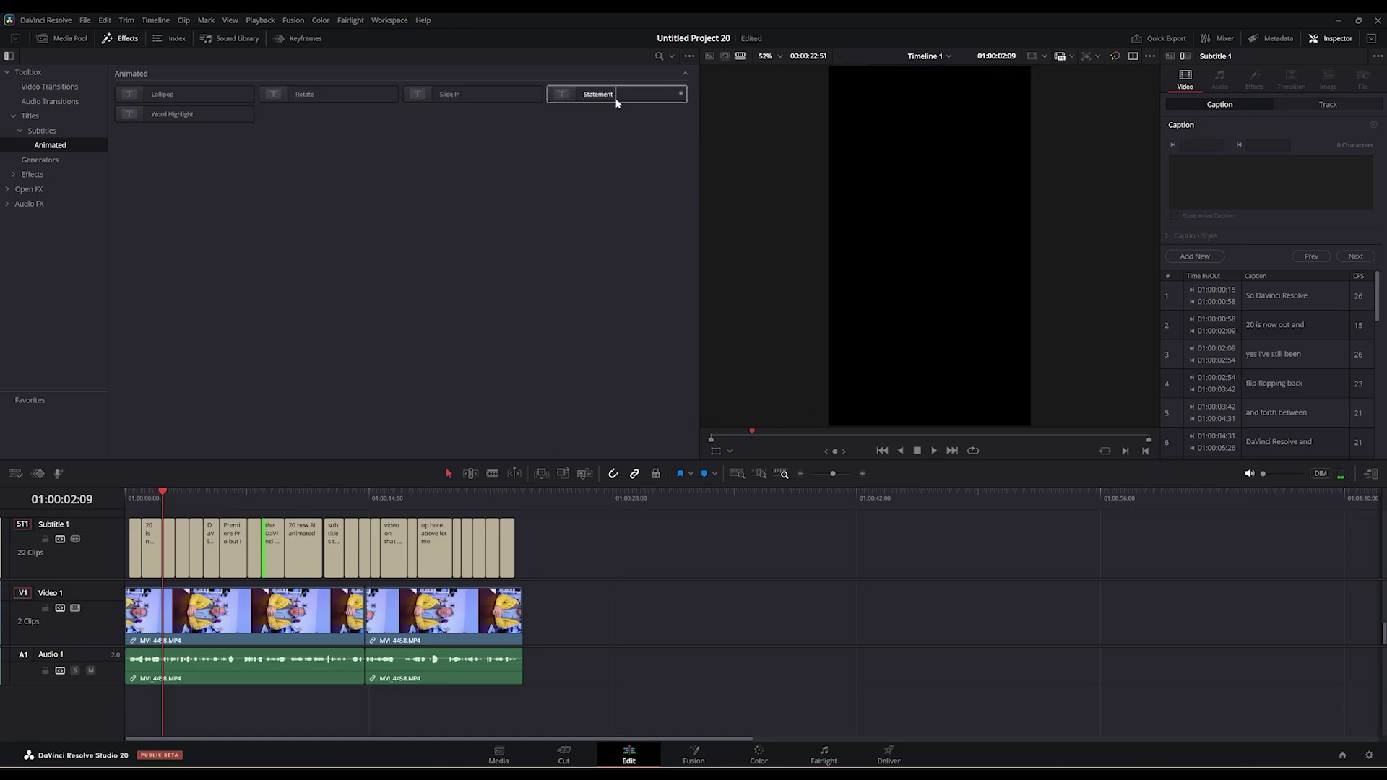
pyautogui.moveTo(613, 93); pyautogui.dragTo(72, 552)
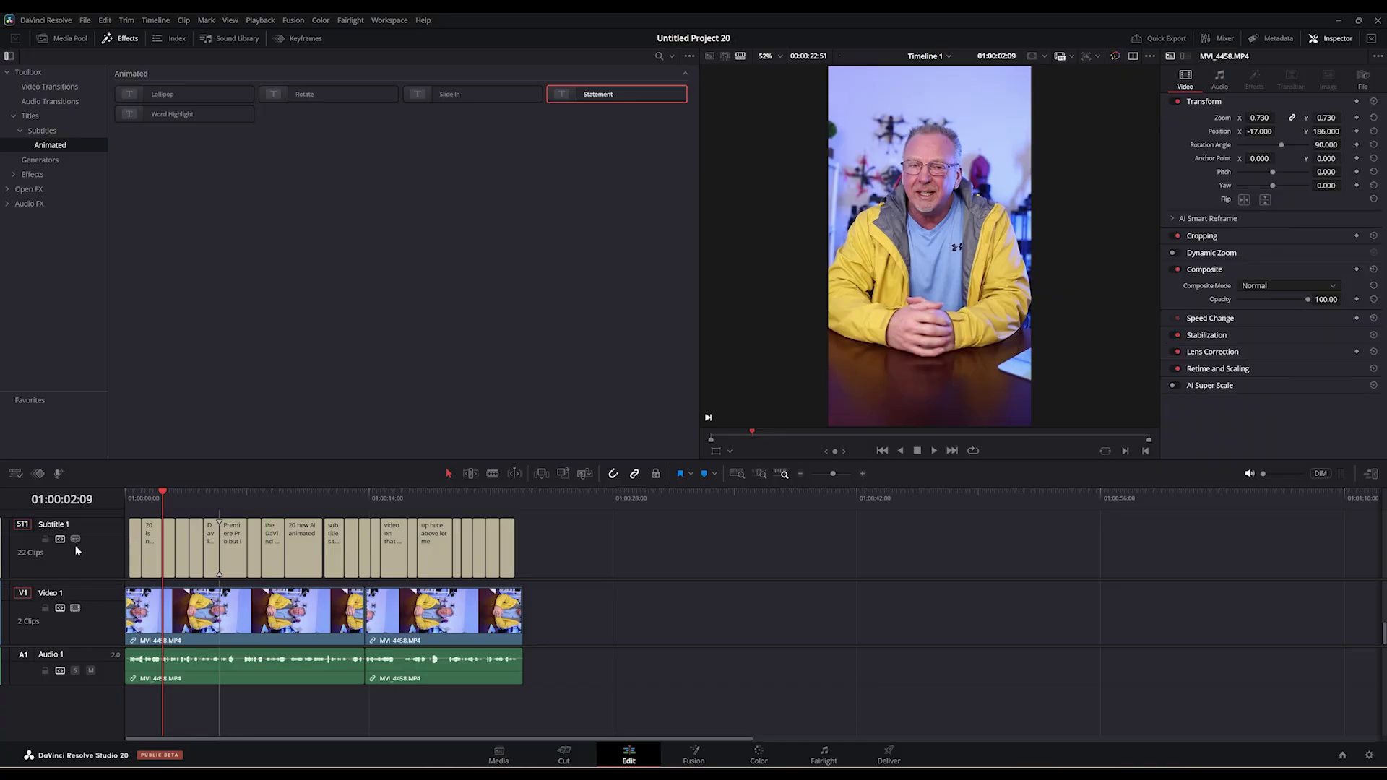
pyautogui.moveTo(165, 494); pyautogui.dragTo(196, 499)
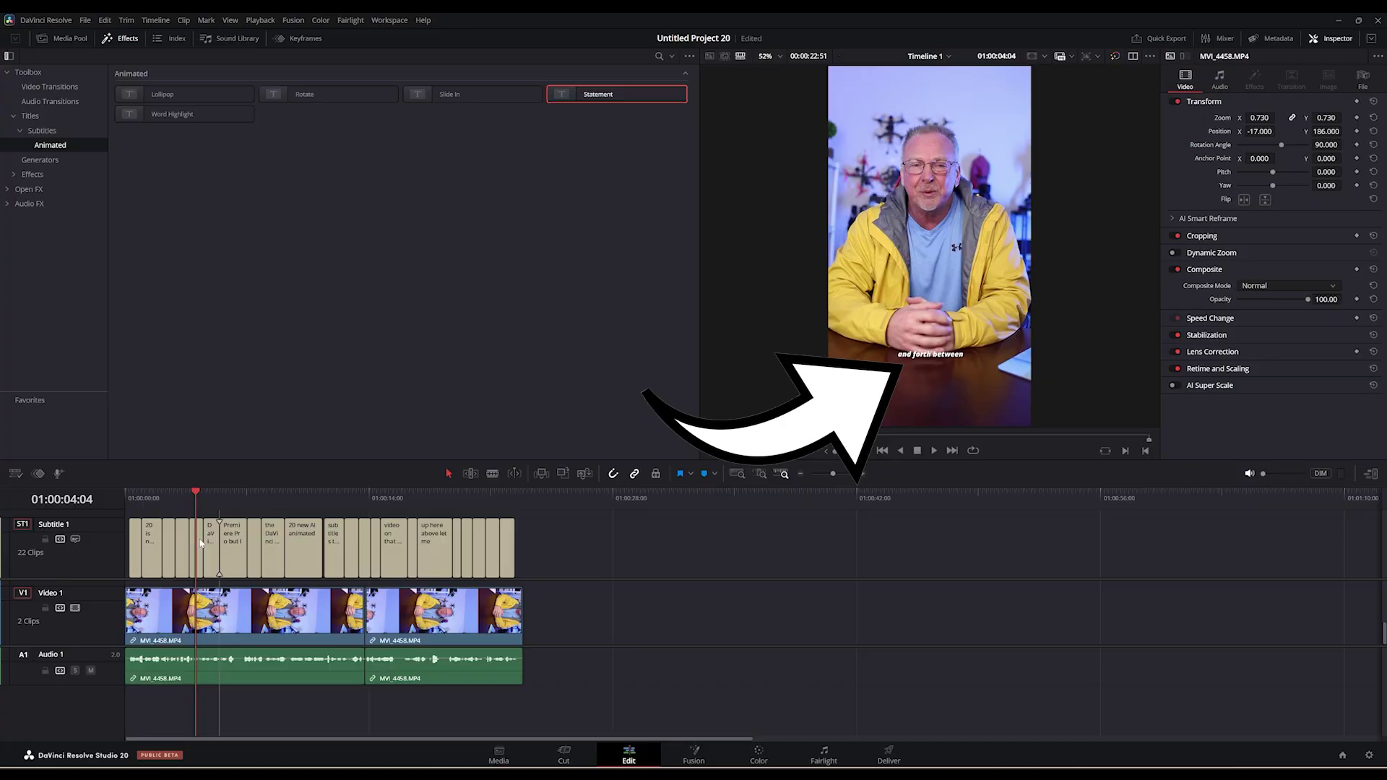
pyautogui.moveTo(586, 538); pyautogui.dragTo(72, 531)
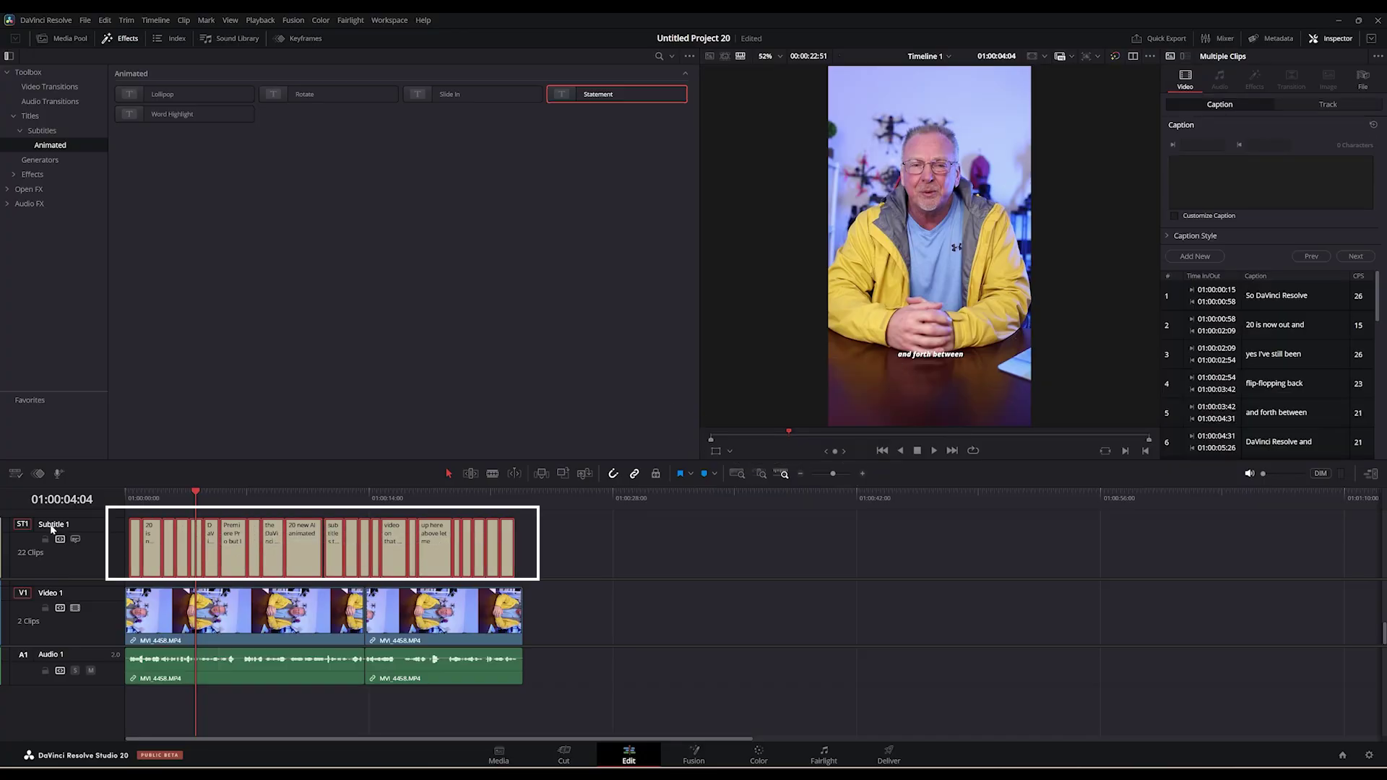
# In the Statement track settings, move the captions up near the top and enlarge the text
pyautogui.click(1336, 106)
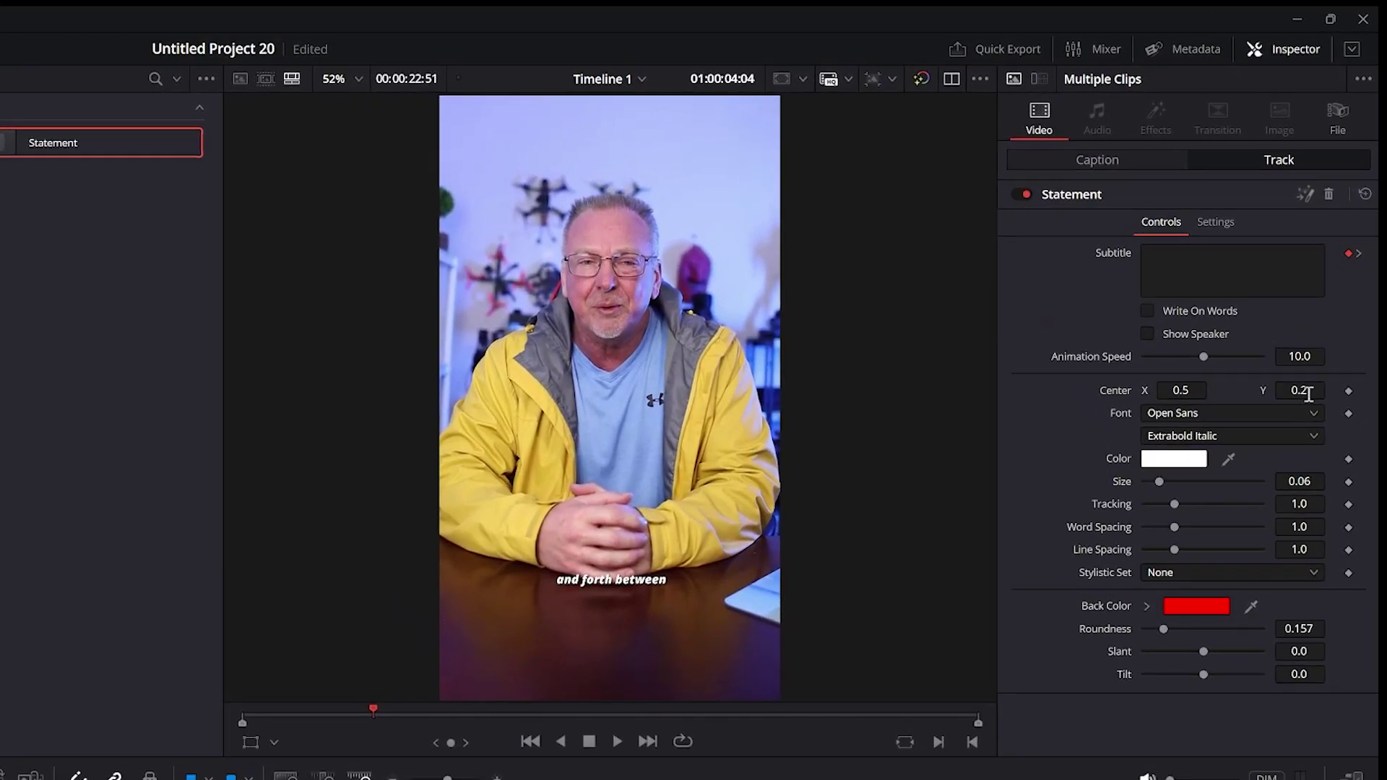
pyautogui.moveTo(1308, 395); pyautogui.dragTo(1312, 391)
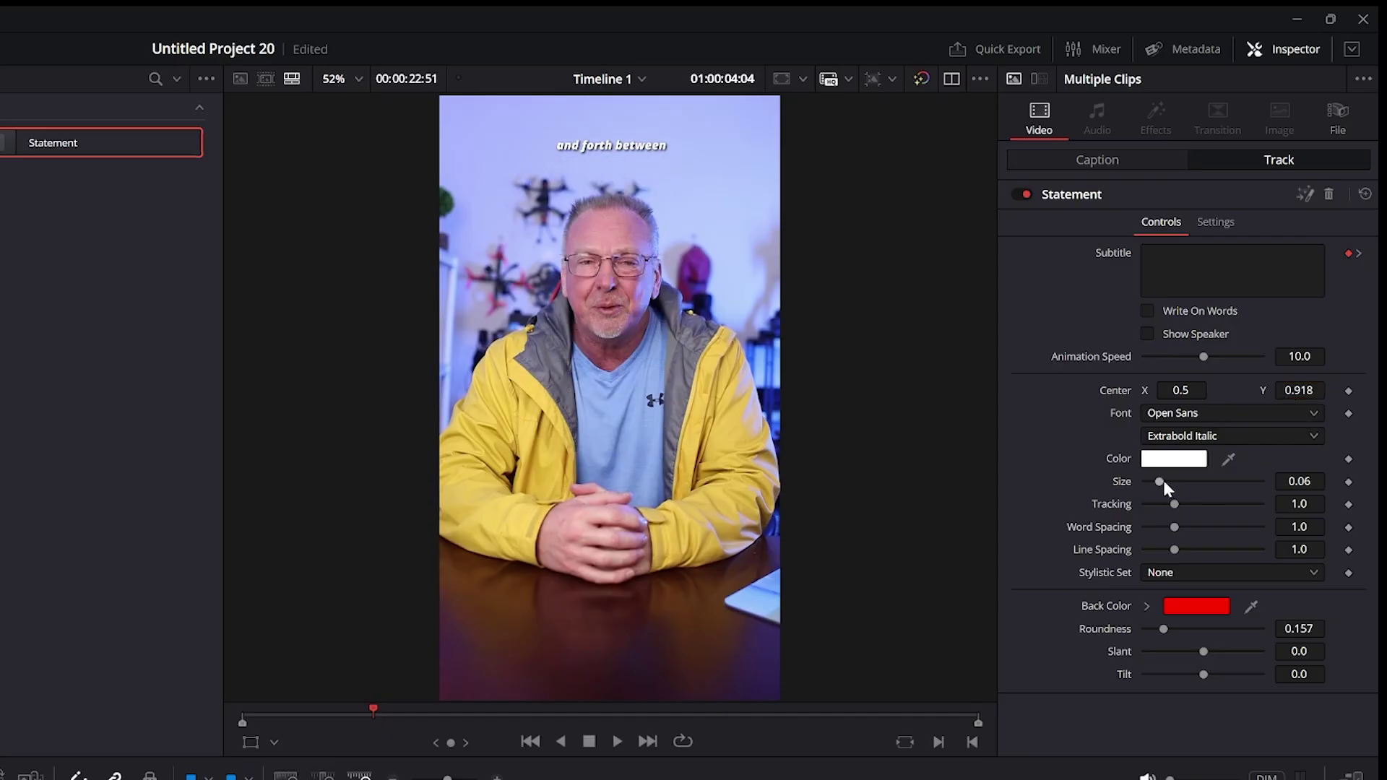
pyautogui.moveTo(1161, 483); pyautogui.dragTo(1176, 487)
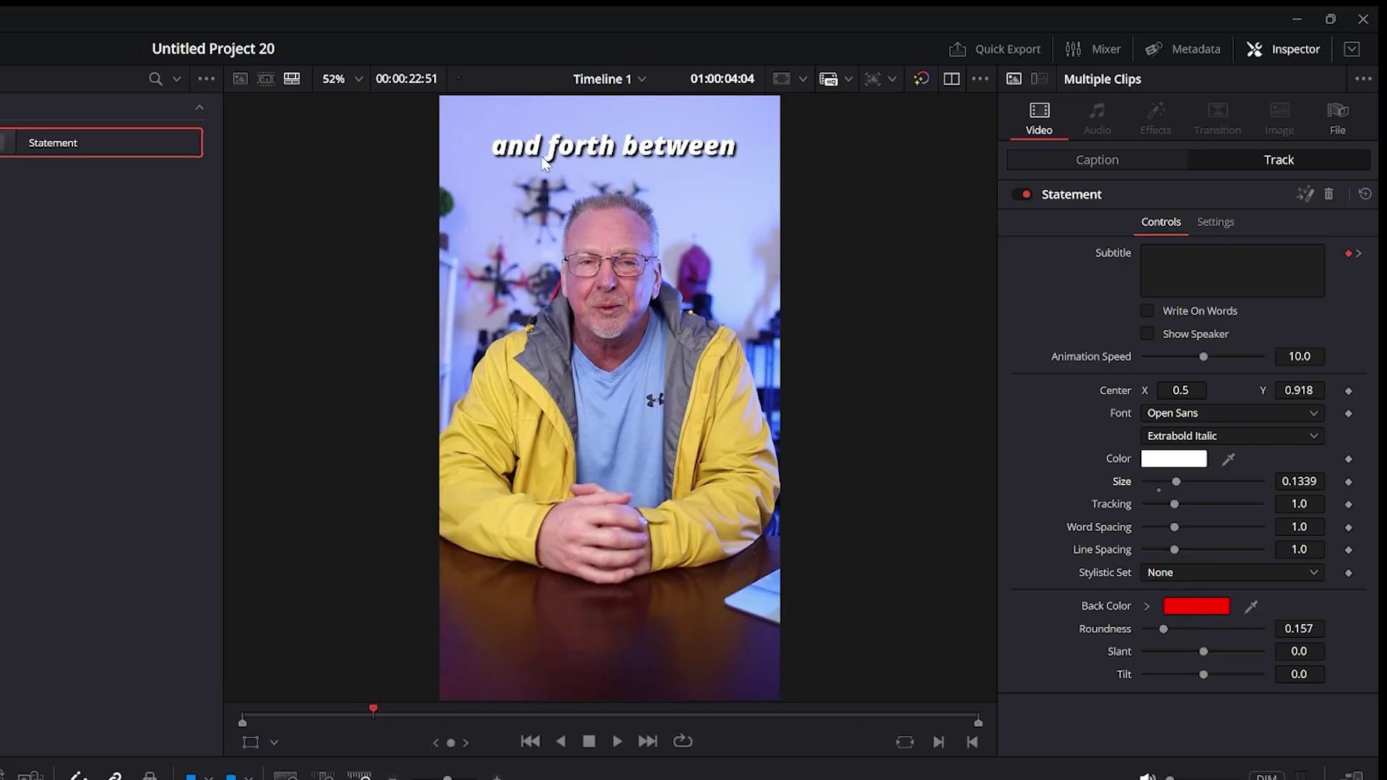
# Change the caption text colour from red to white, keeping the red word highlight
pyautogui.click(1164, 460)
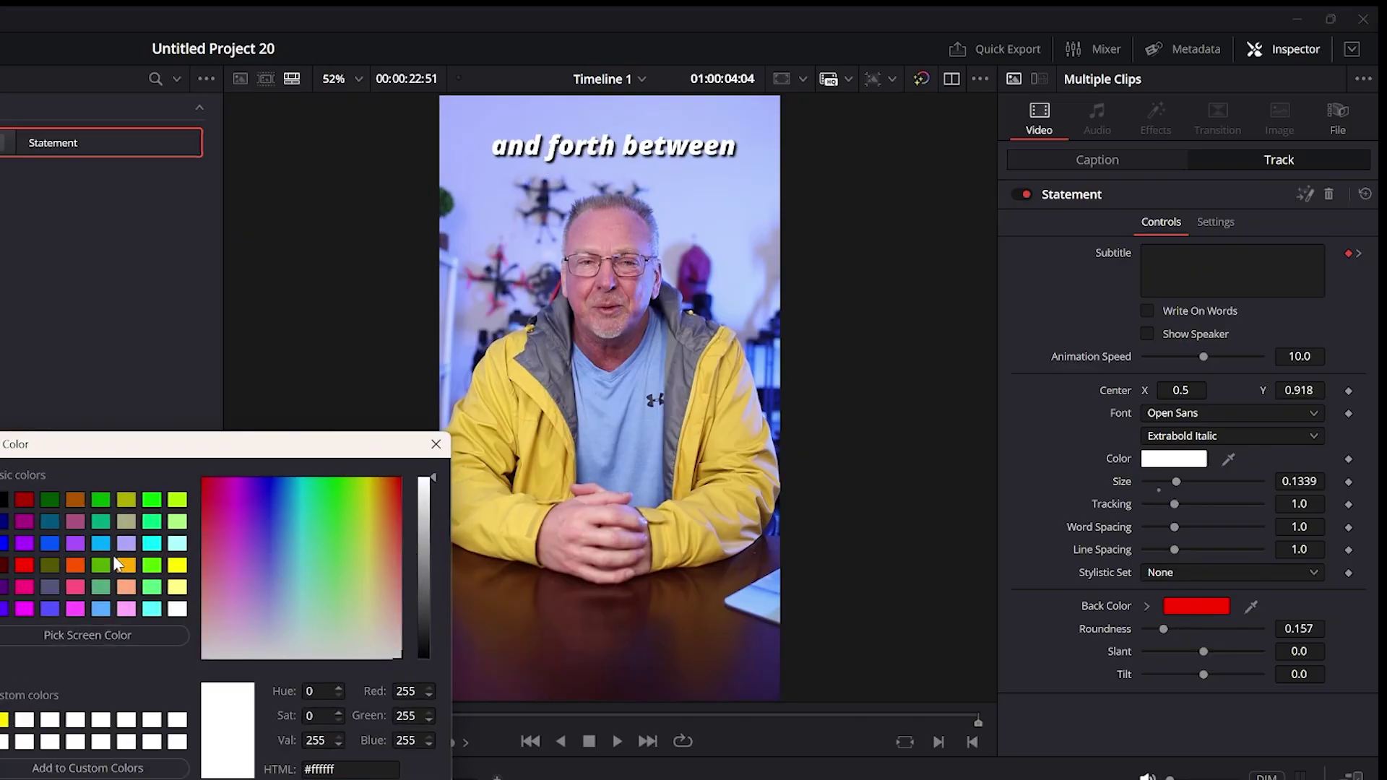
pyautogui.click(128, 567)
pyautogui.click(27, 565)
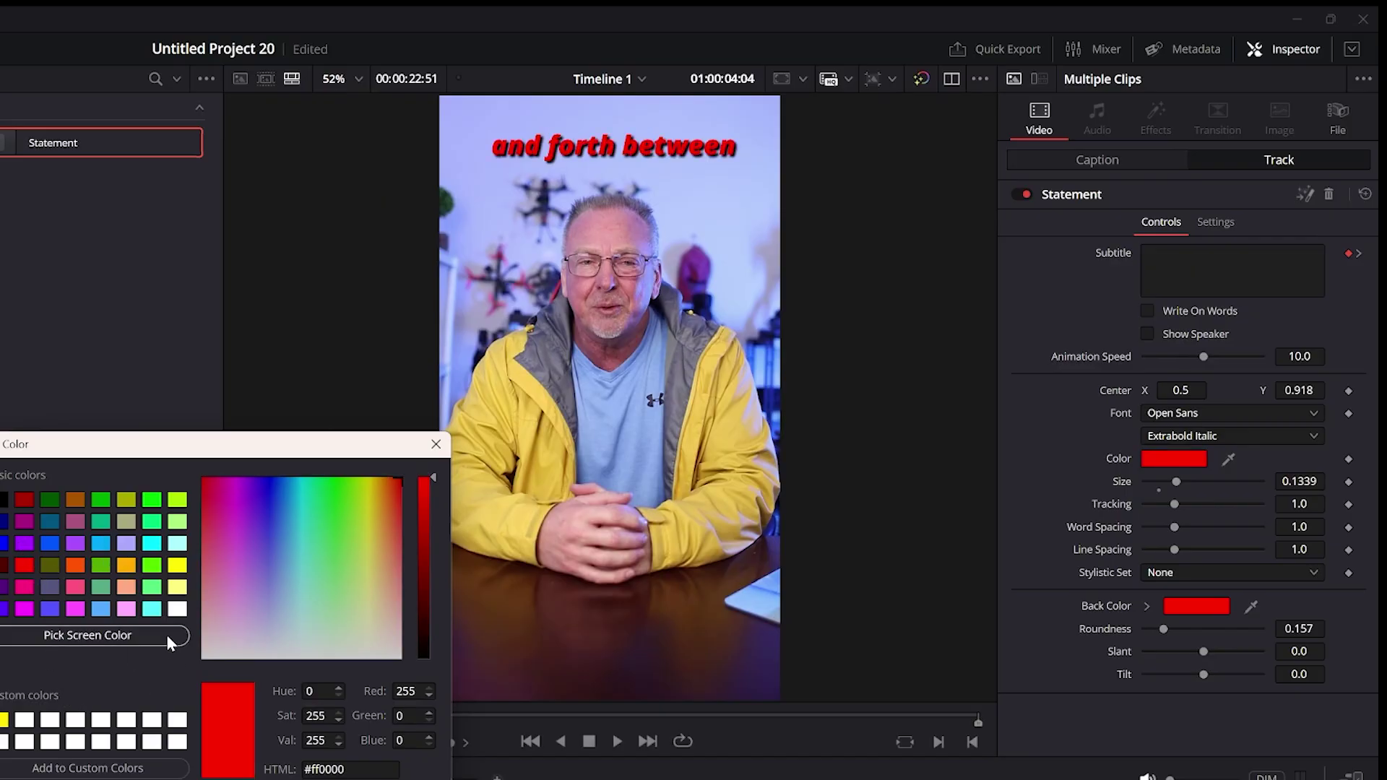
pyautogui.click(177, 609)
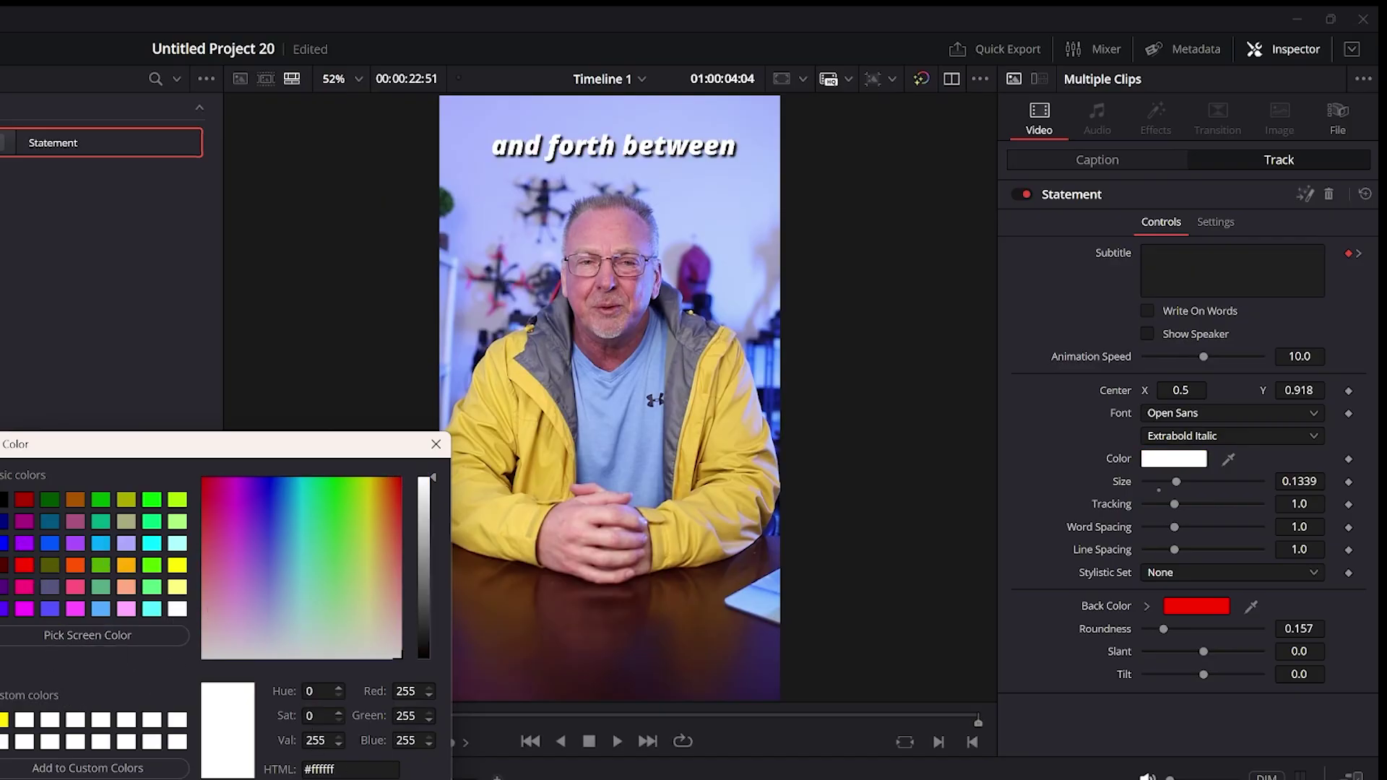
pyautogui.press('Return')
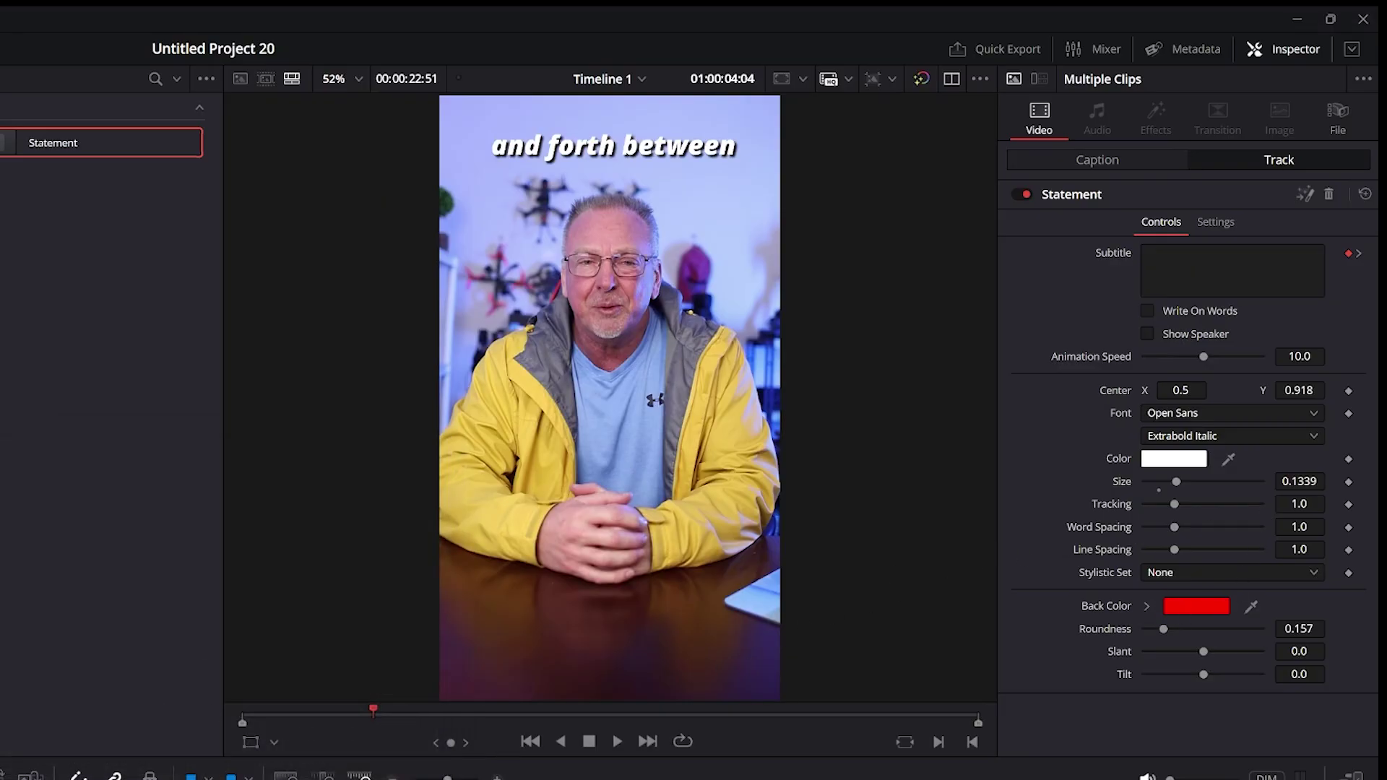
pyautogui.press('Up')
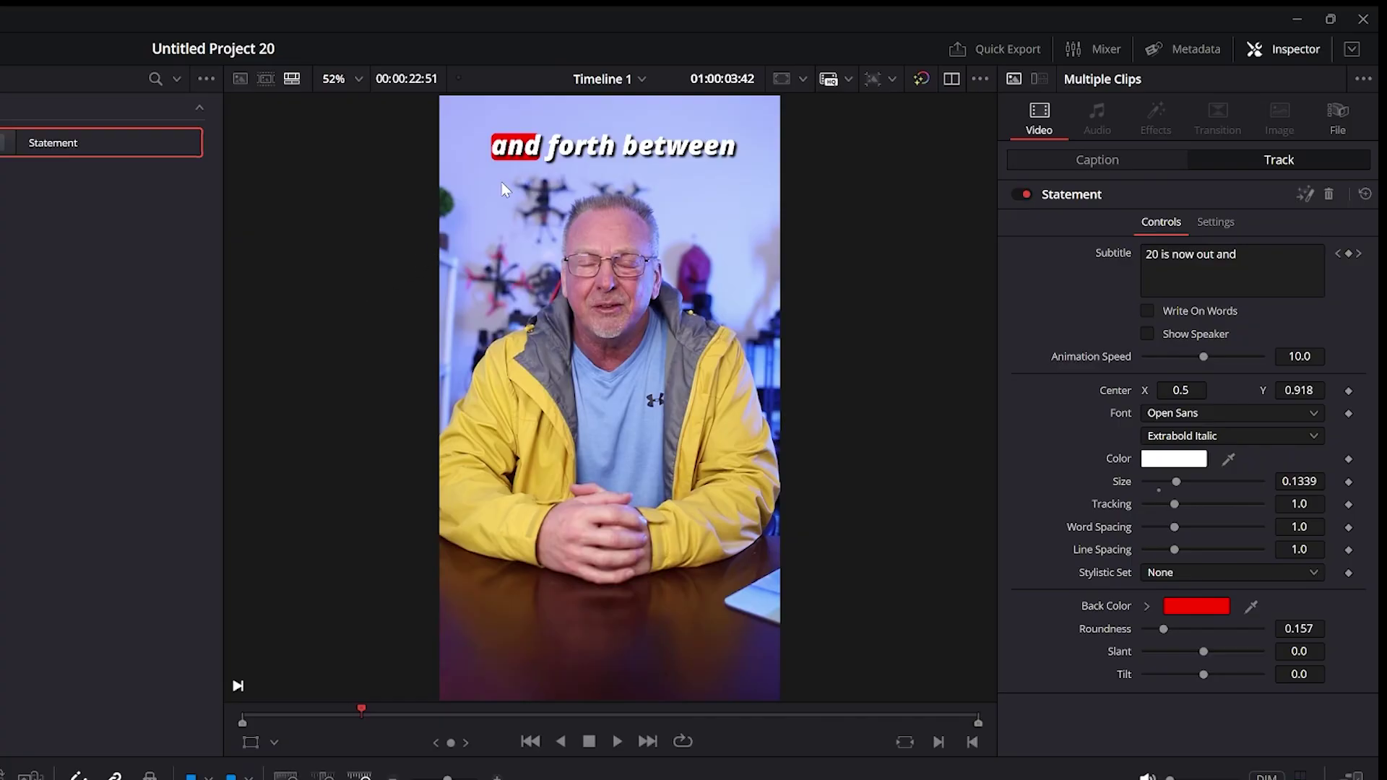
# Try cyan, orange and dark red highlight colours, cancel to keep bright red, then set Roundness to 0.024
pyautogui.click(1176, 606)
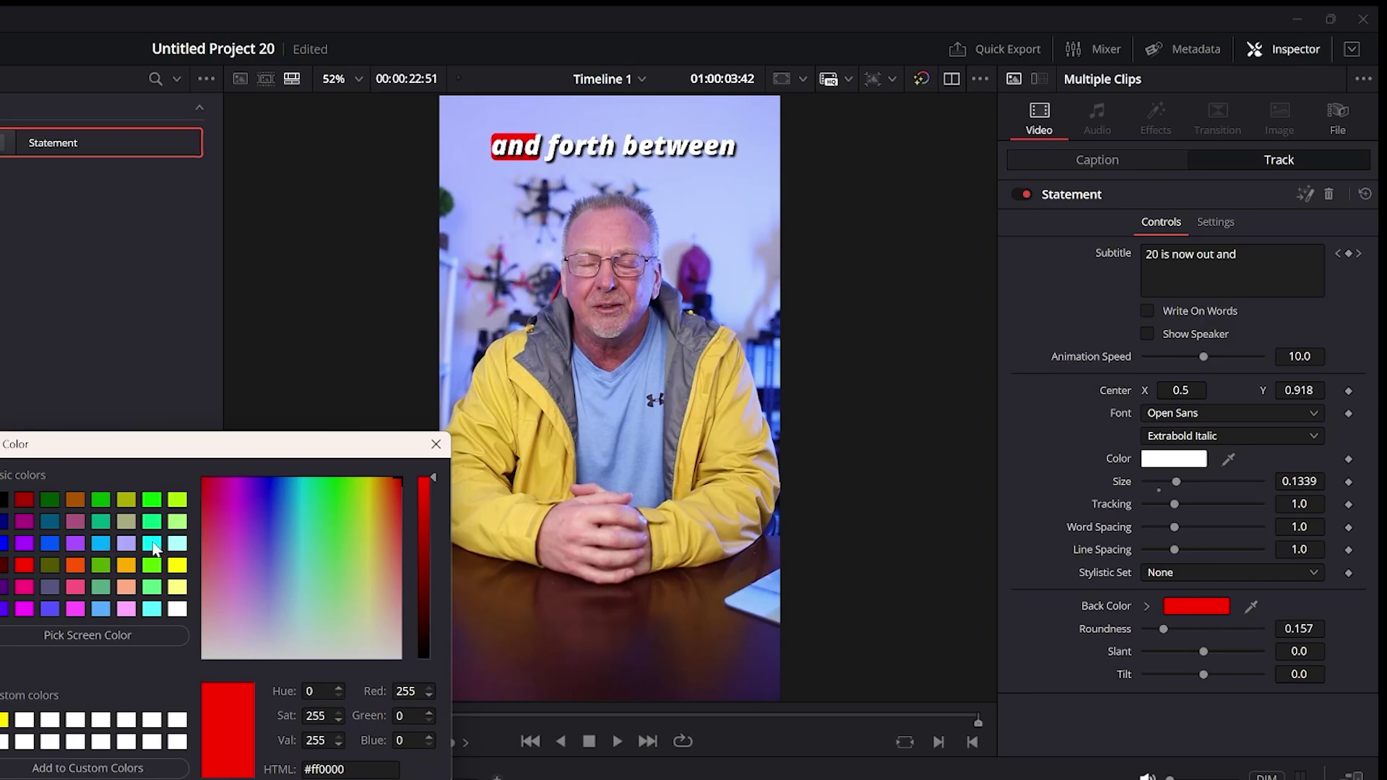
pyautogui.click(153, 544)
pyautogui.click(177, 545)
pyautogui.click(76, 502)
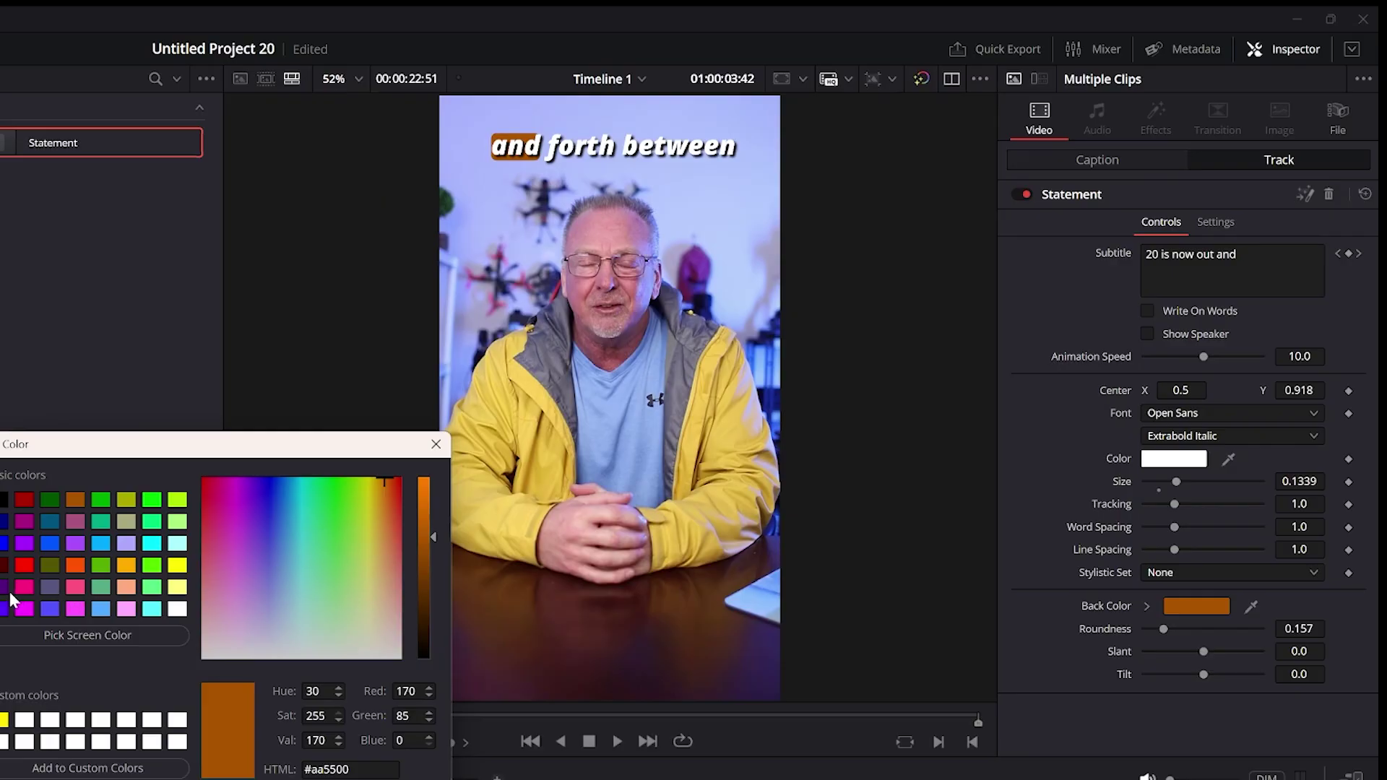
pyautogui.click(25, 502)
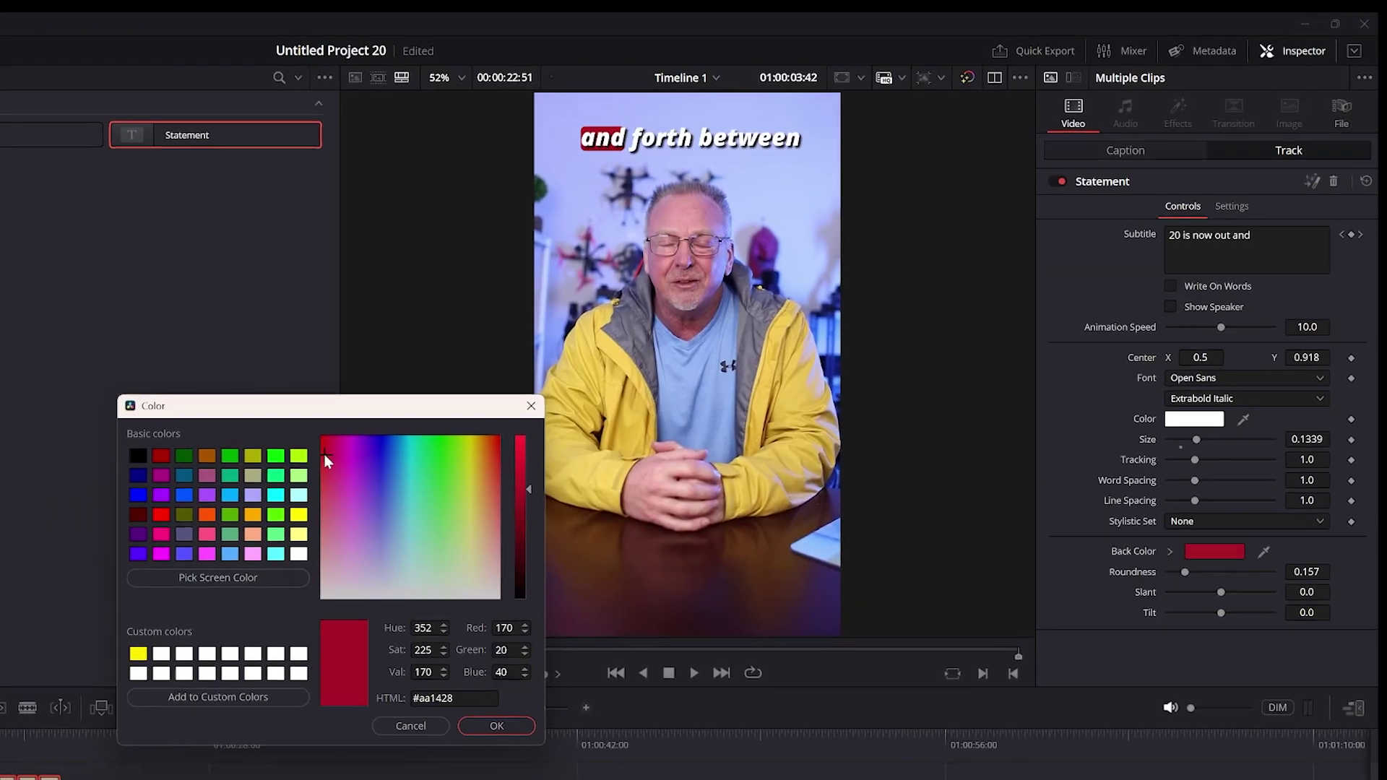
pyautogui.moveTo(208, 491); pyautogui.dragTo(206, 487)
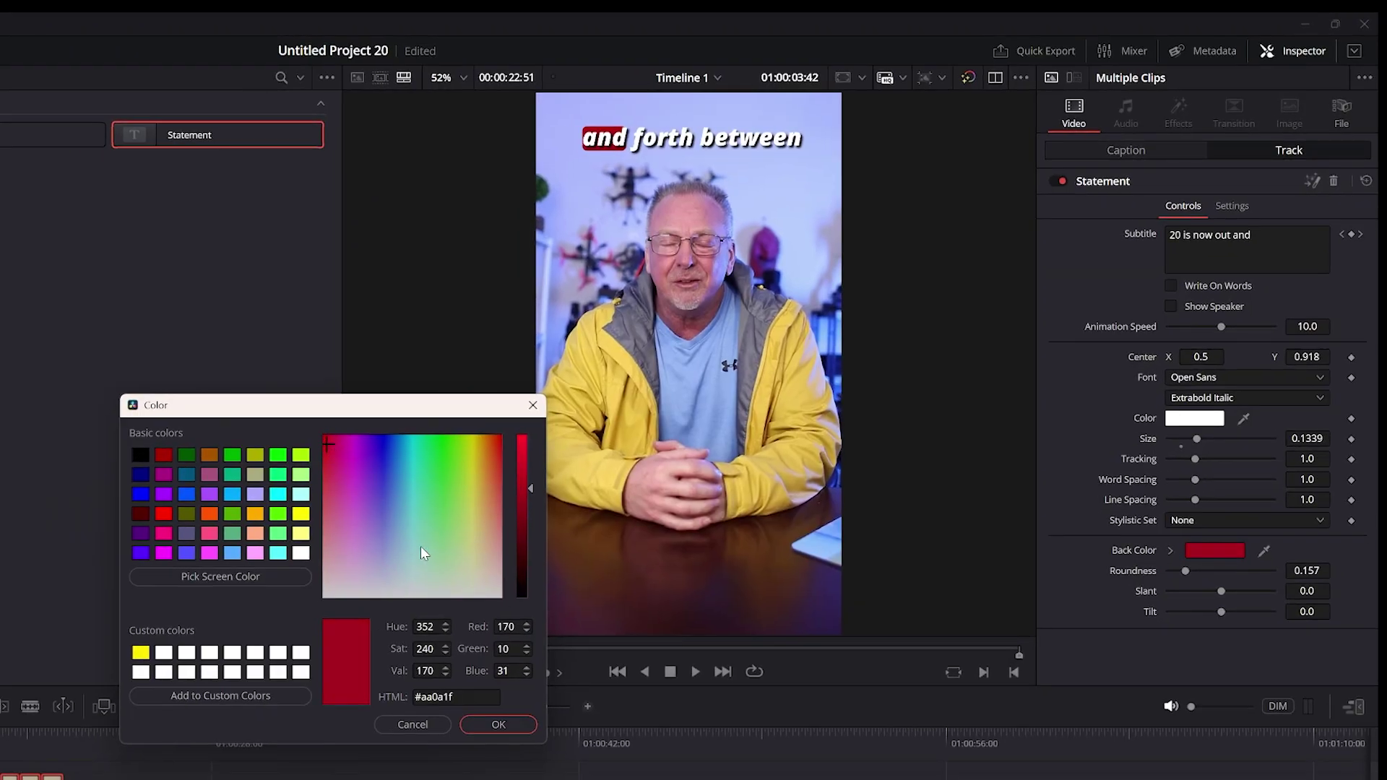
pyautogui.click(416, 726)
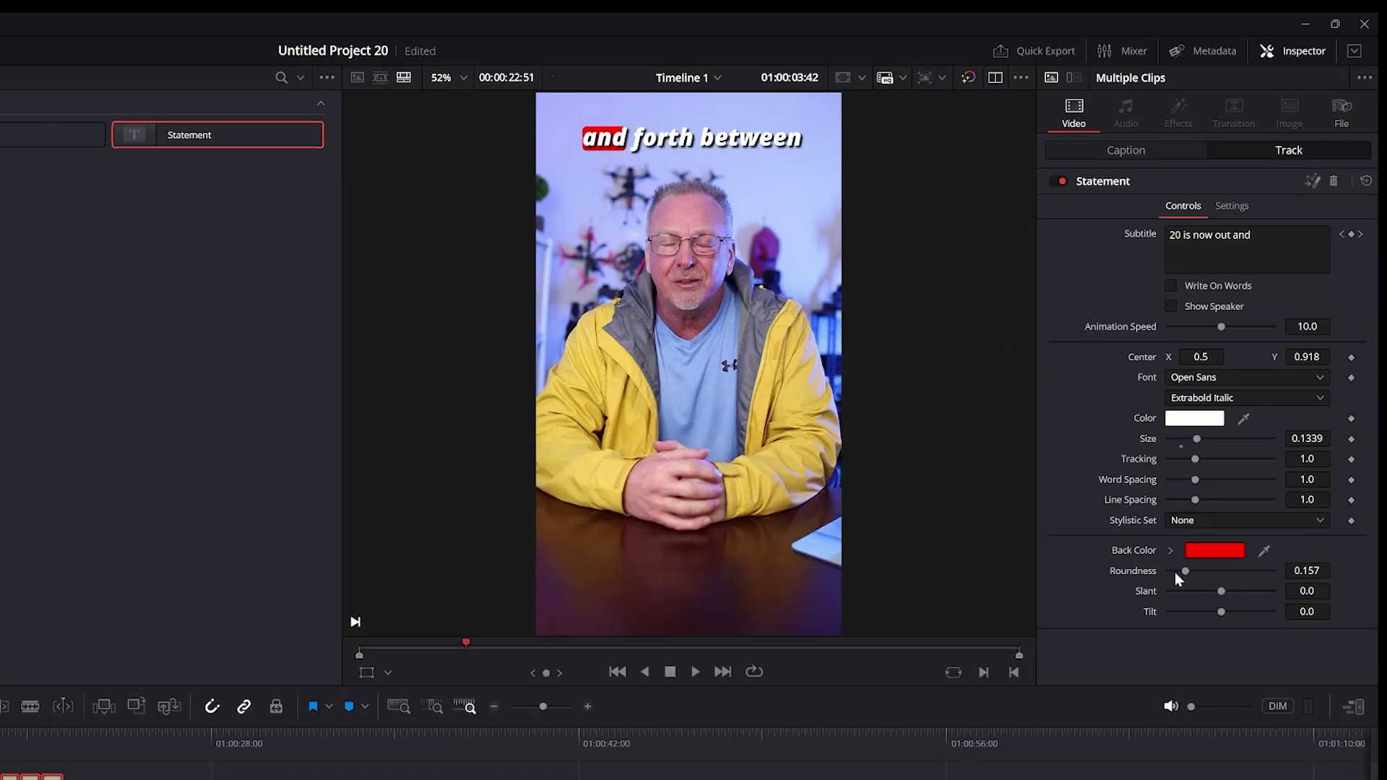
pyautogui.moveTo(1185, 571)
pyautogui.mouseDown()
pyautogui.moveTo(1211, 575)
pyautogui.moveTo(1172, 578)
pyautogui.mouseUp()
pyautogui.click(1232, 208)
pyautogui.click(1185, 208)
pyautogui.click(1179, 379)
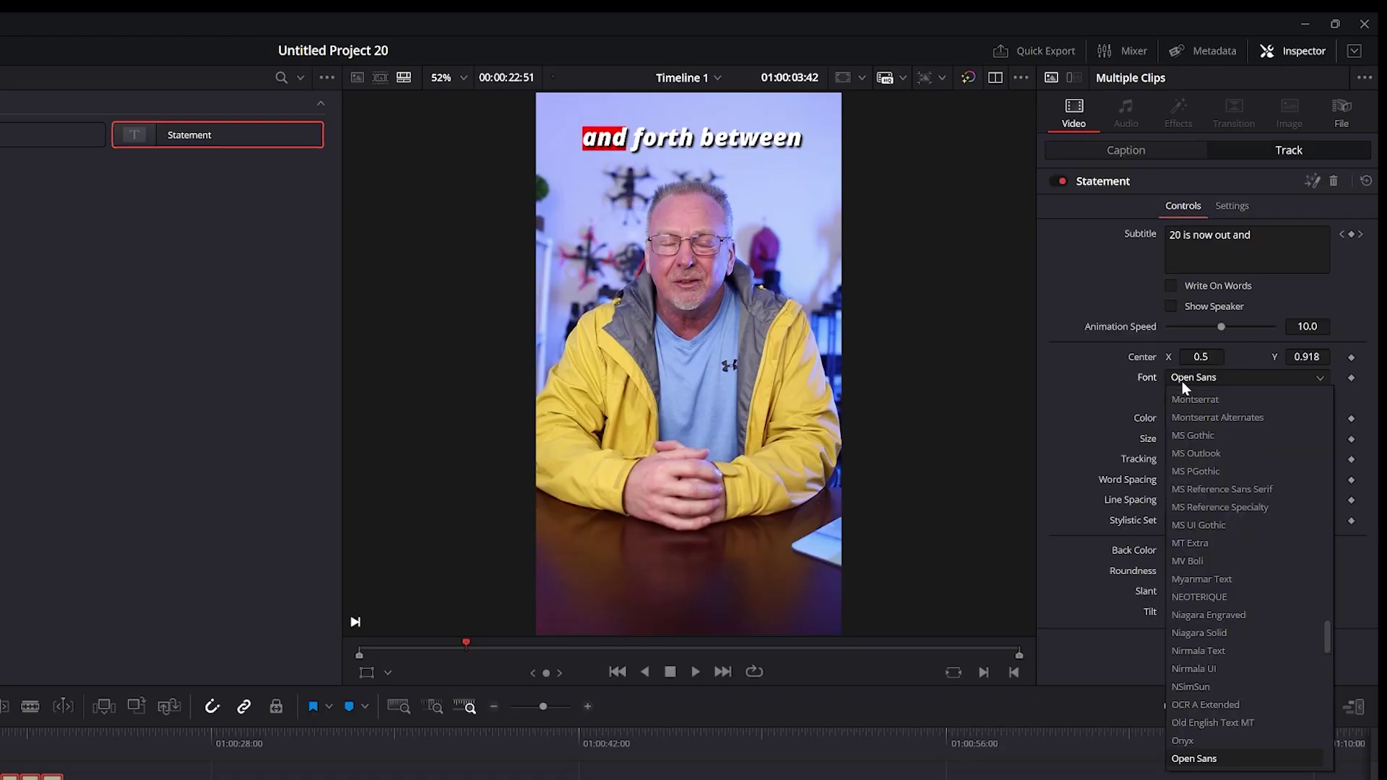
pyautogui.click(1180, 382)
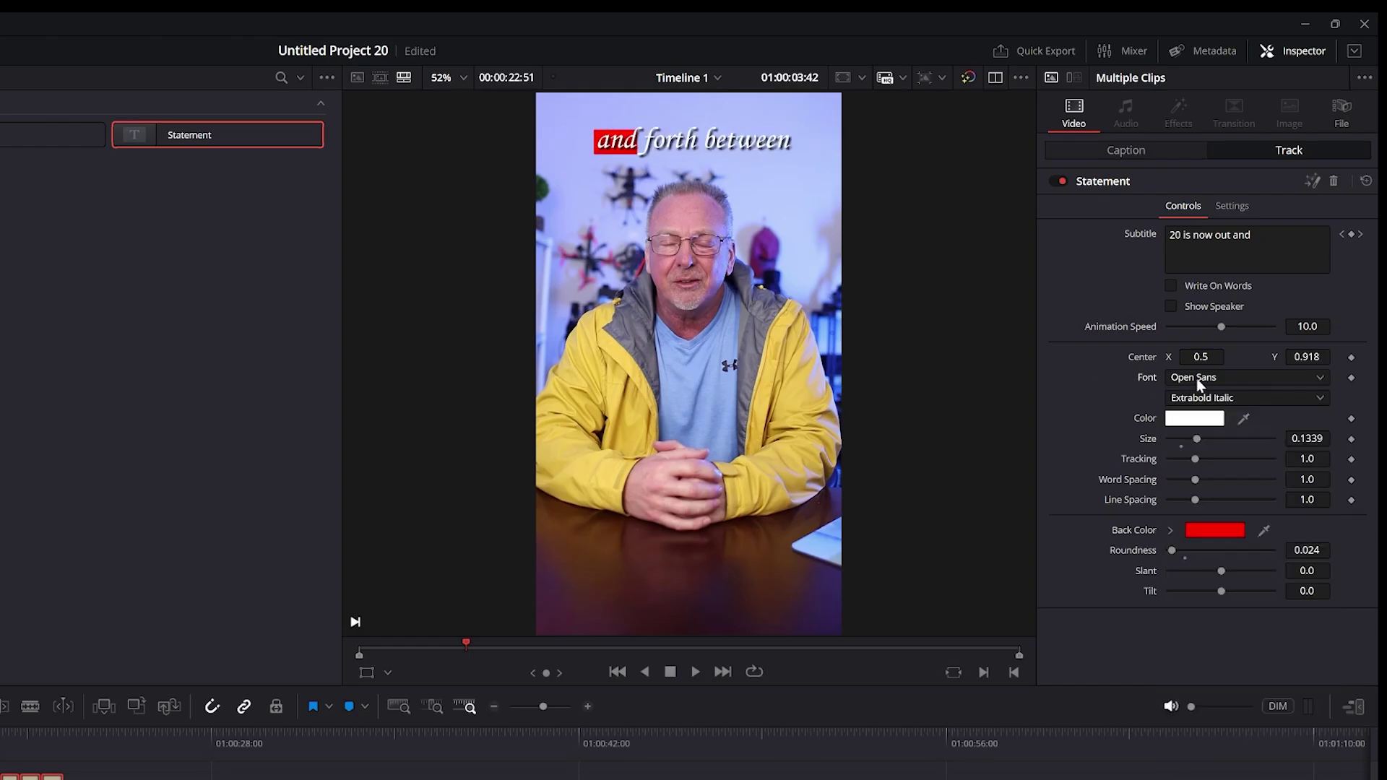
pyautogui.click(1194, 399)
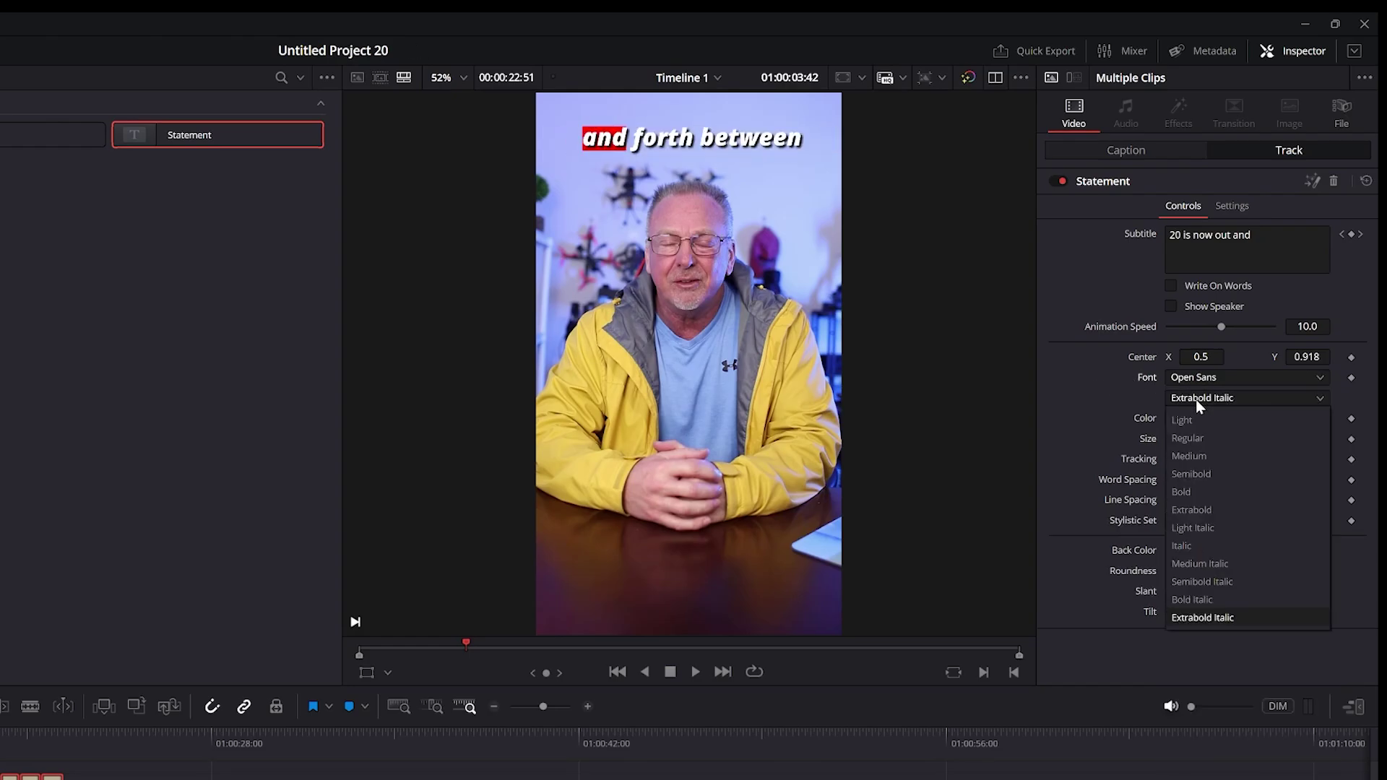
pyautogui.click(1186, 400)
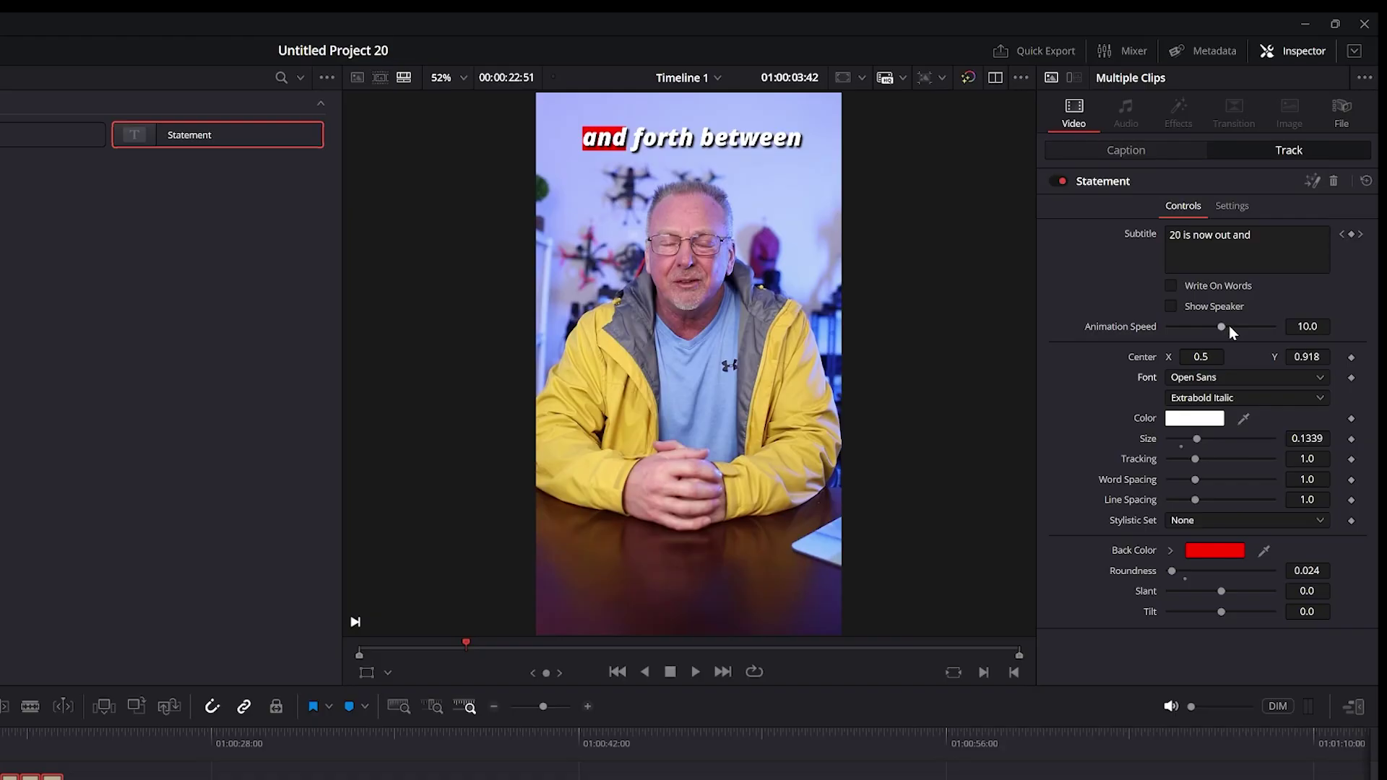
# Play the video from the start at maximum volume, stopping on the 'DaVinci Resolve and' caption
pyautogui.press('Home')
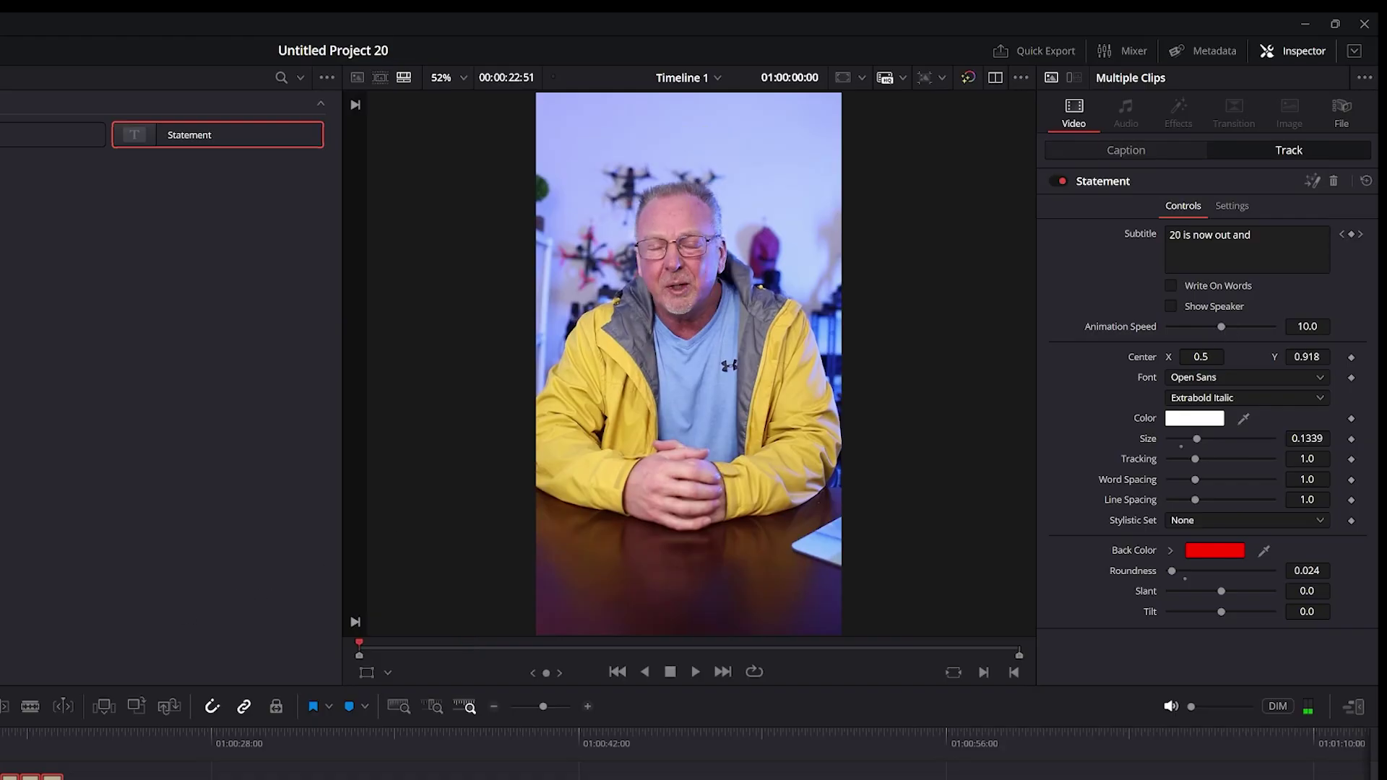
pyautogui.click(697, 668)
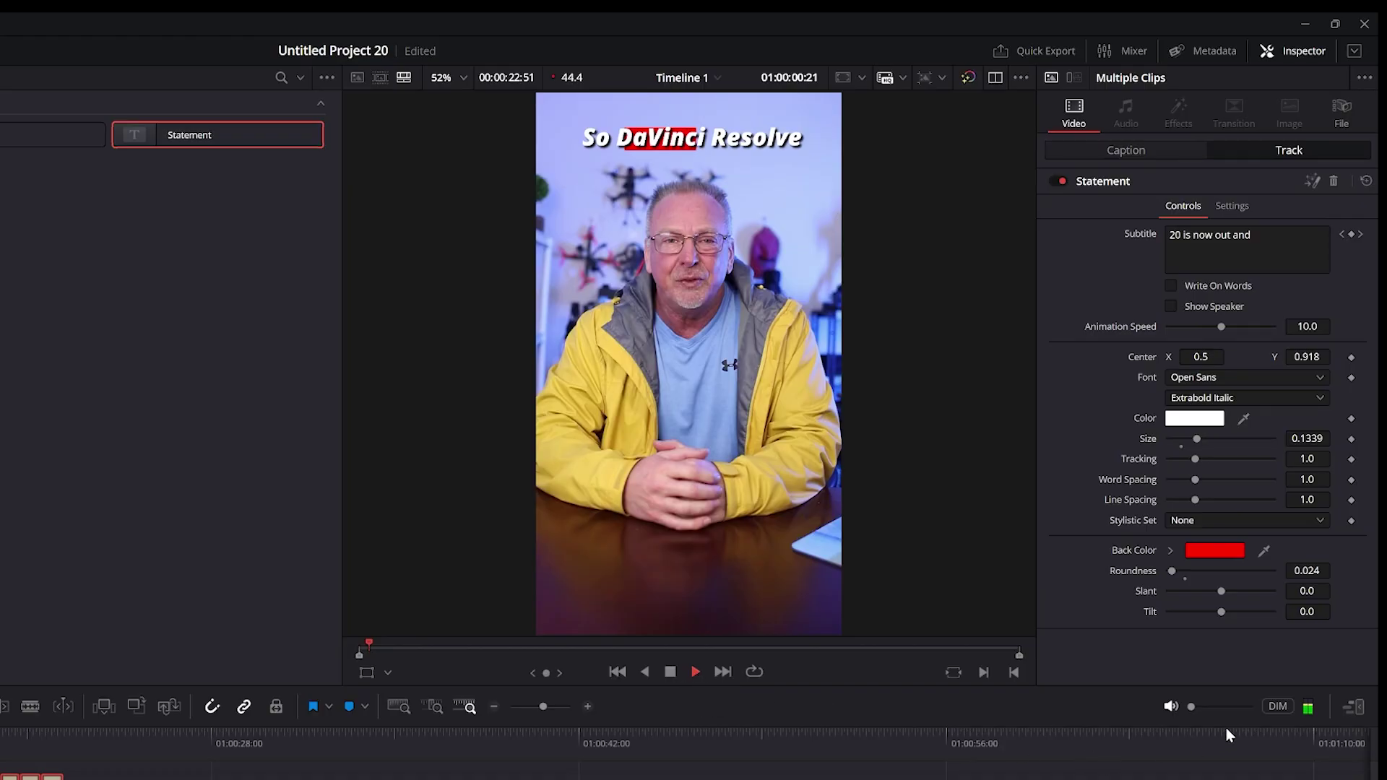
pyautogui.moveTo(1220, 709); pyautogui.dragTo(1253, 710)
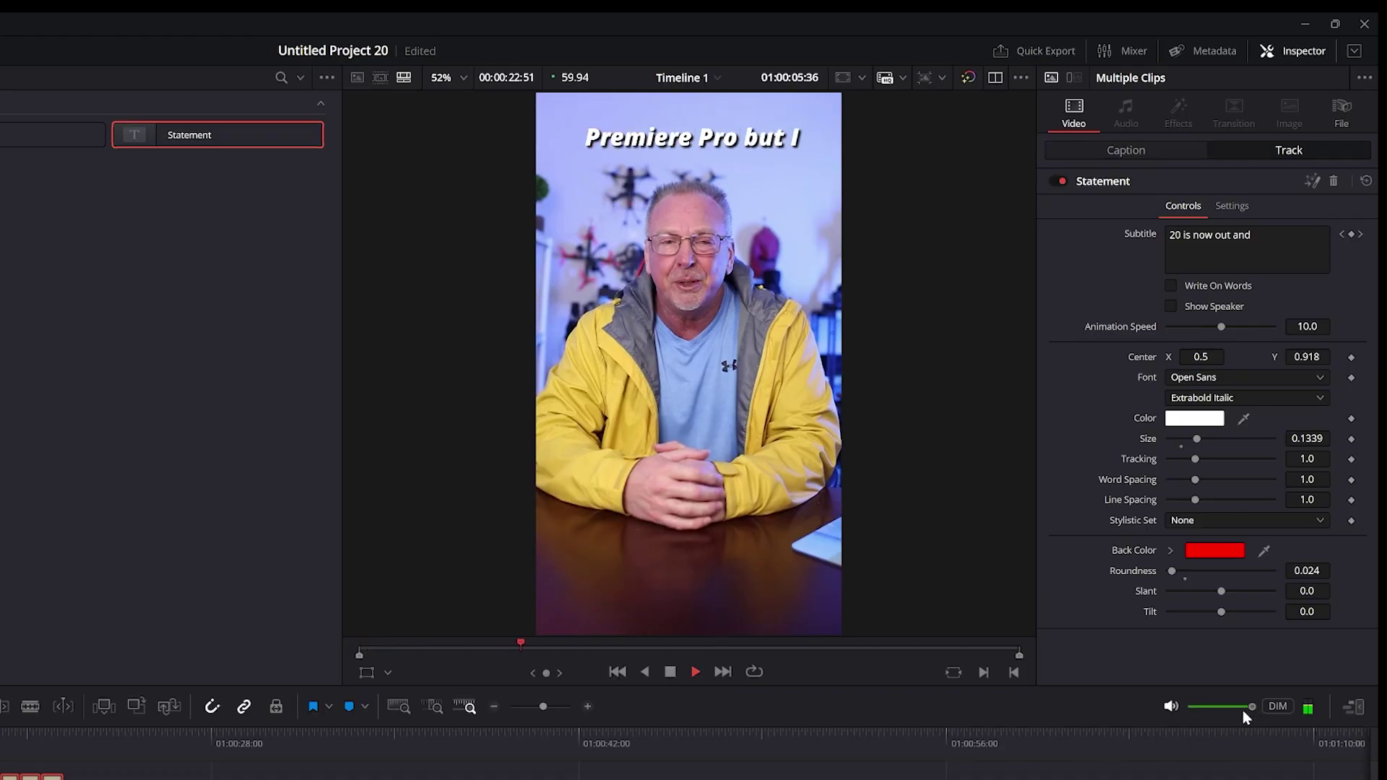
pyautogui.click(671, 672)
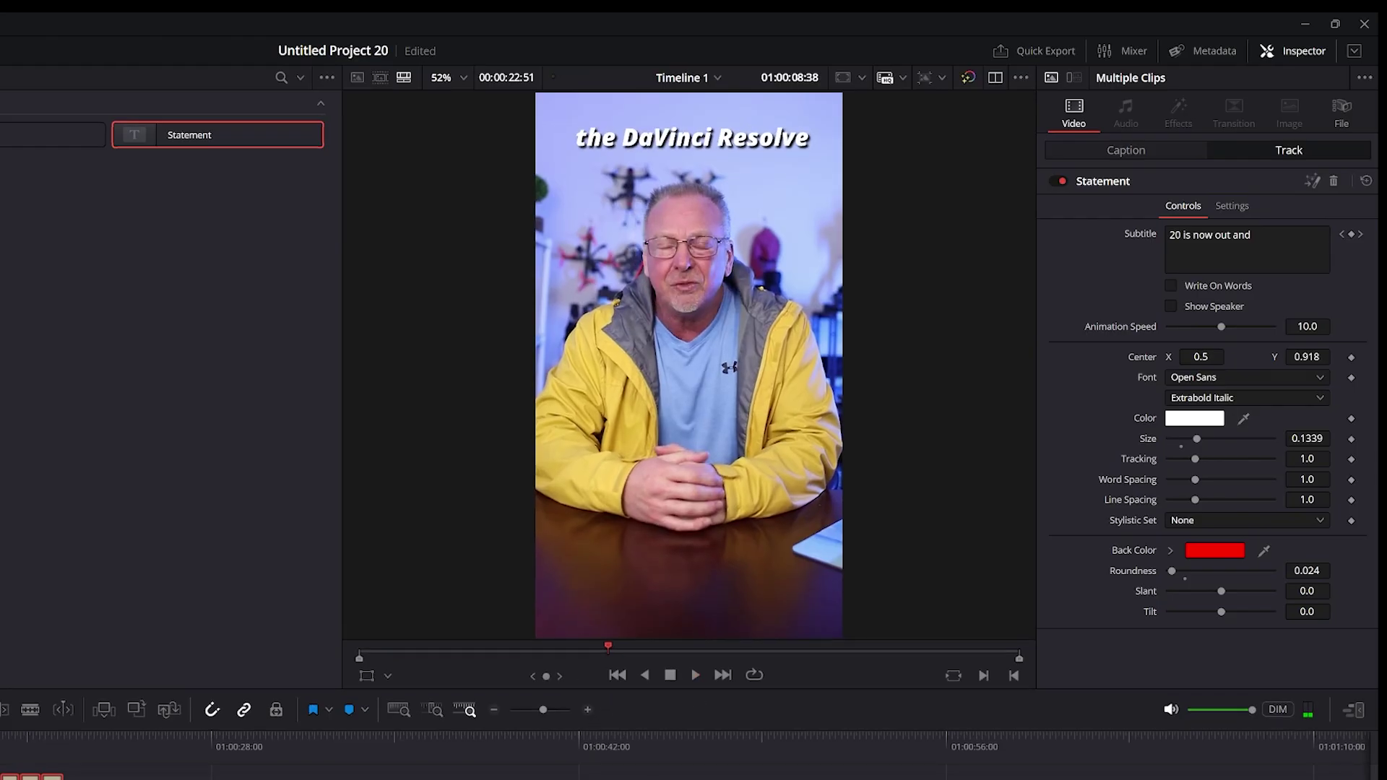
pyautogui.press('Home')
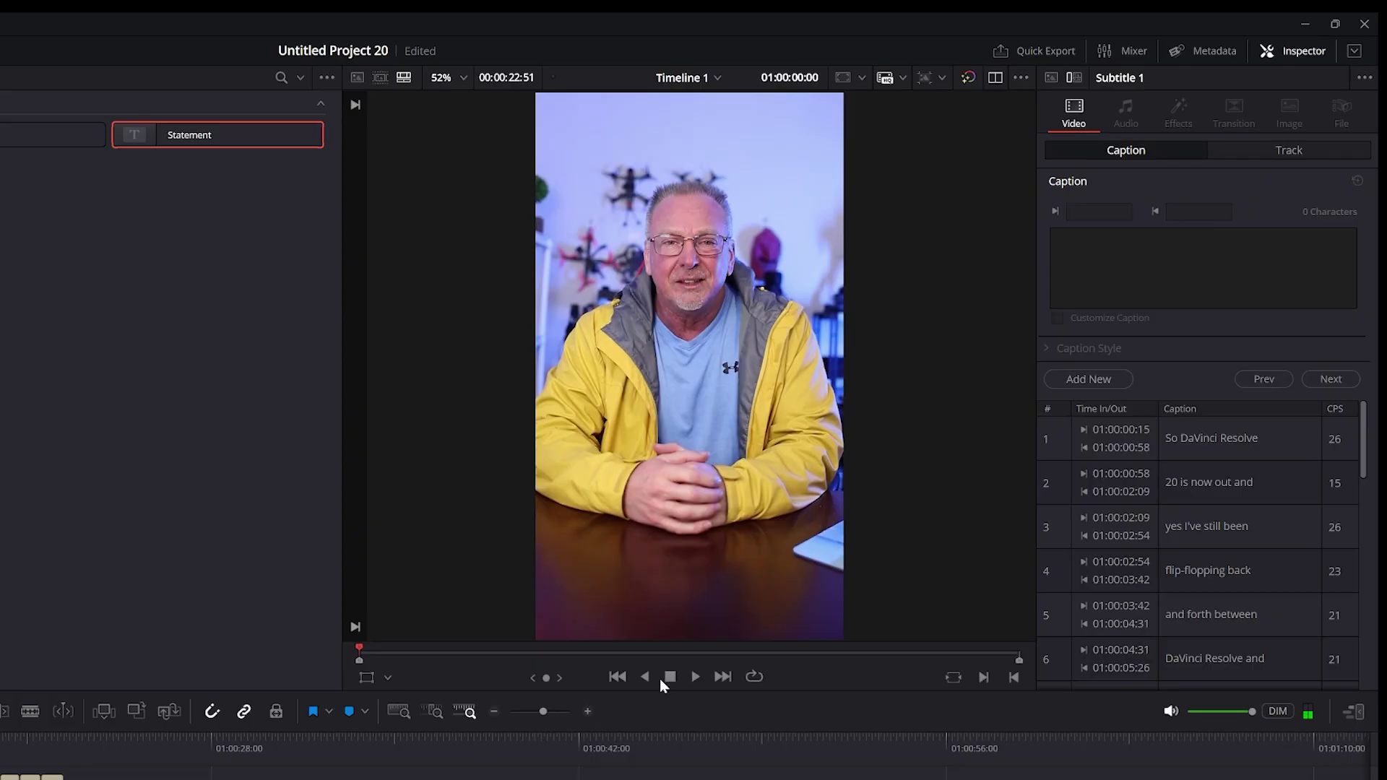
pyautogui.click(697, 678)
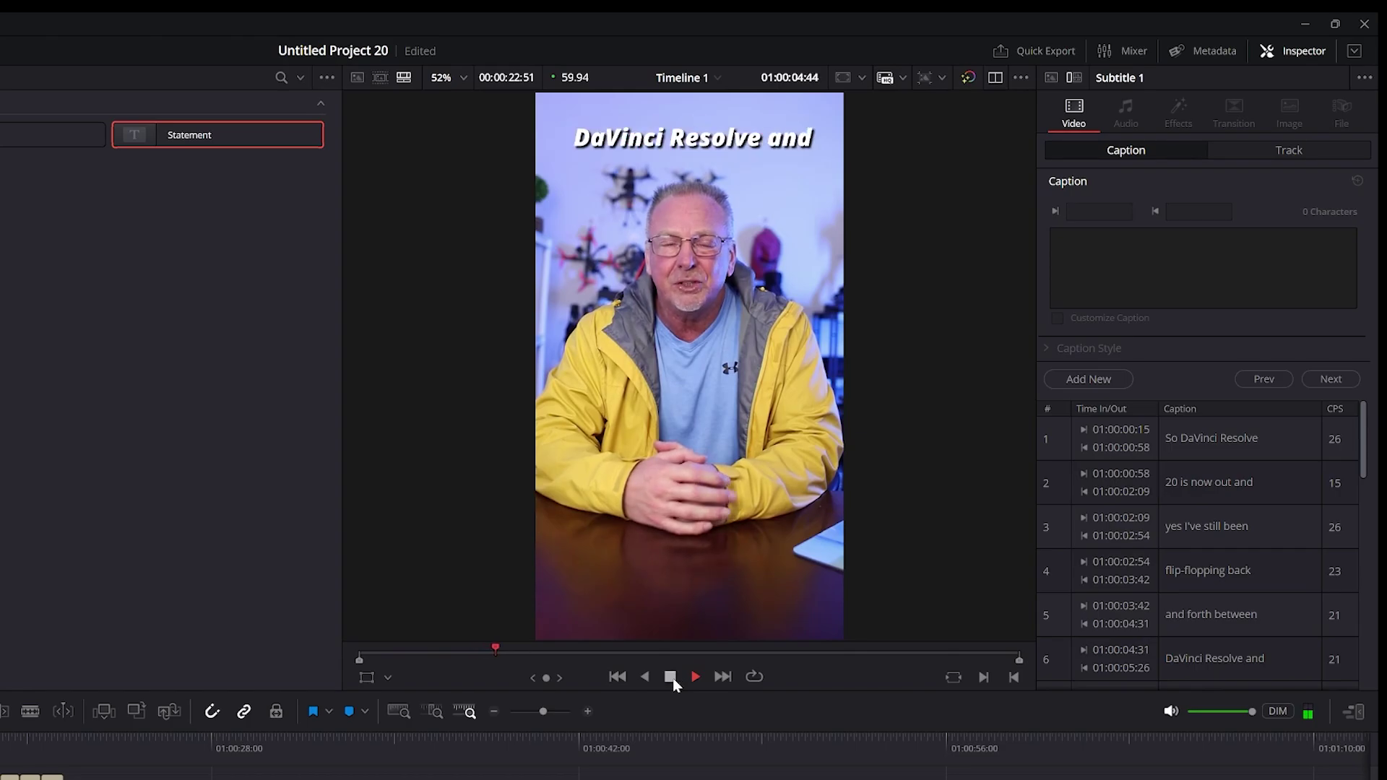
pyautogui.click(670, 677)
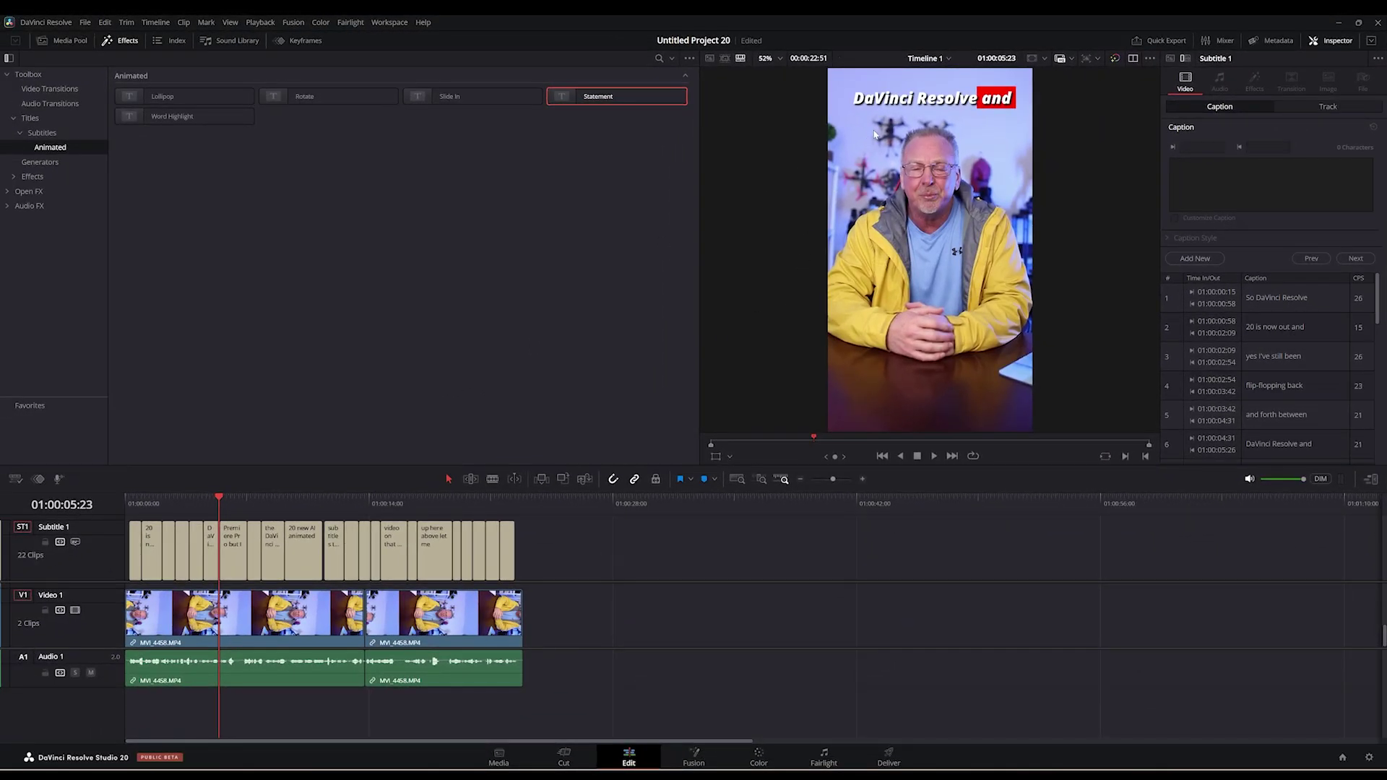
# Select all 22 subtitle clips and apply Remove Fusion Subtitle to strip the Statement animation
pyautogui.click(1322, 110)
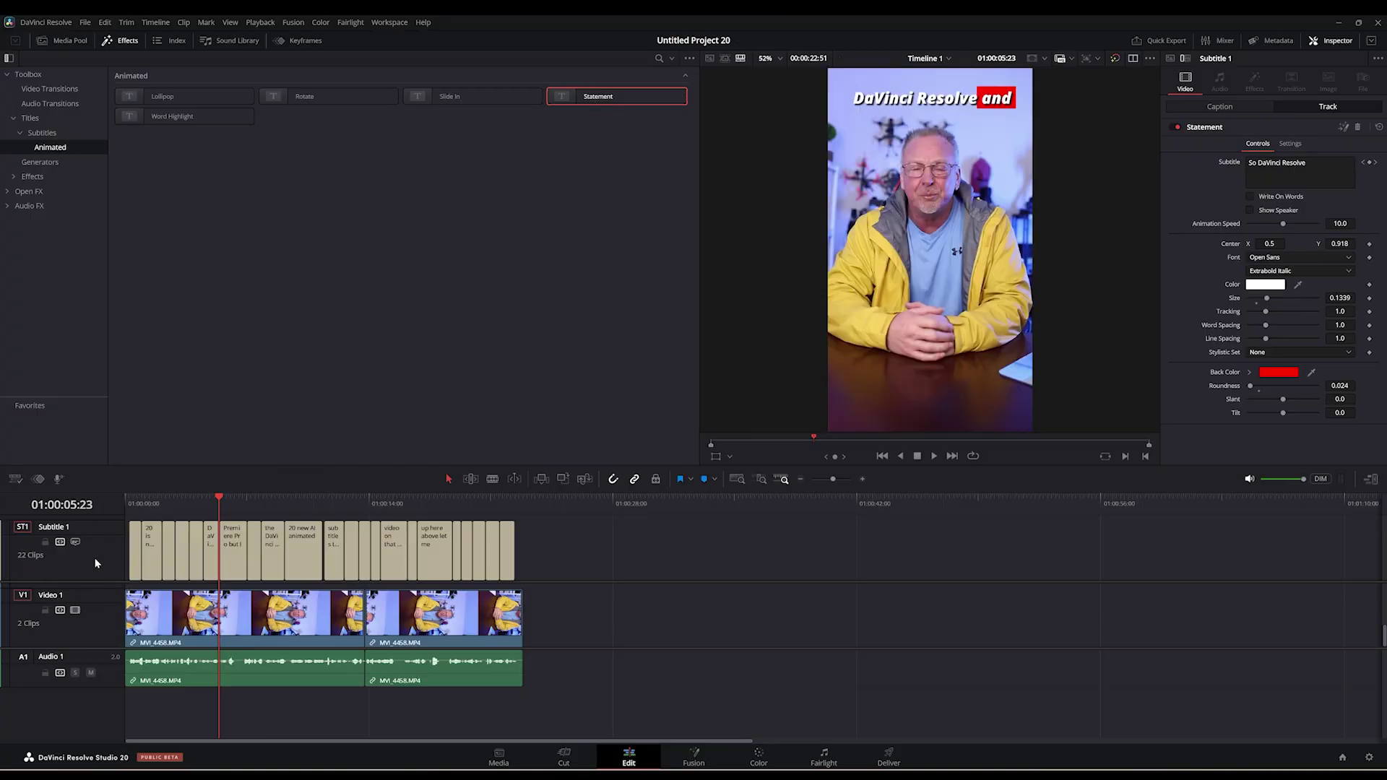
pyautogui.moveTo(571, 553); pyautogui.dragTo(112, 556)
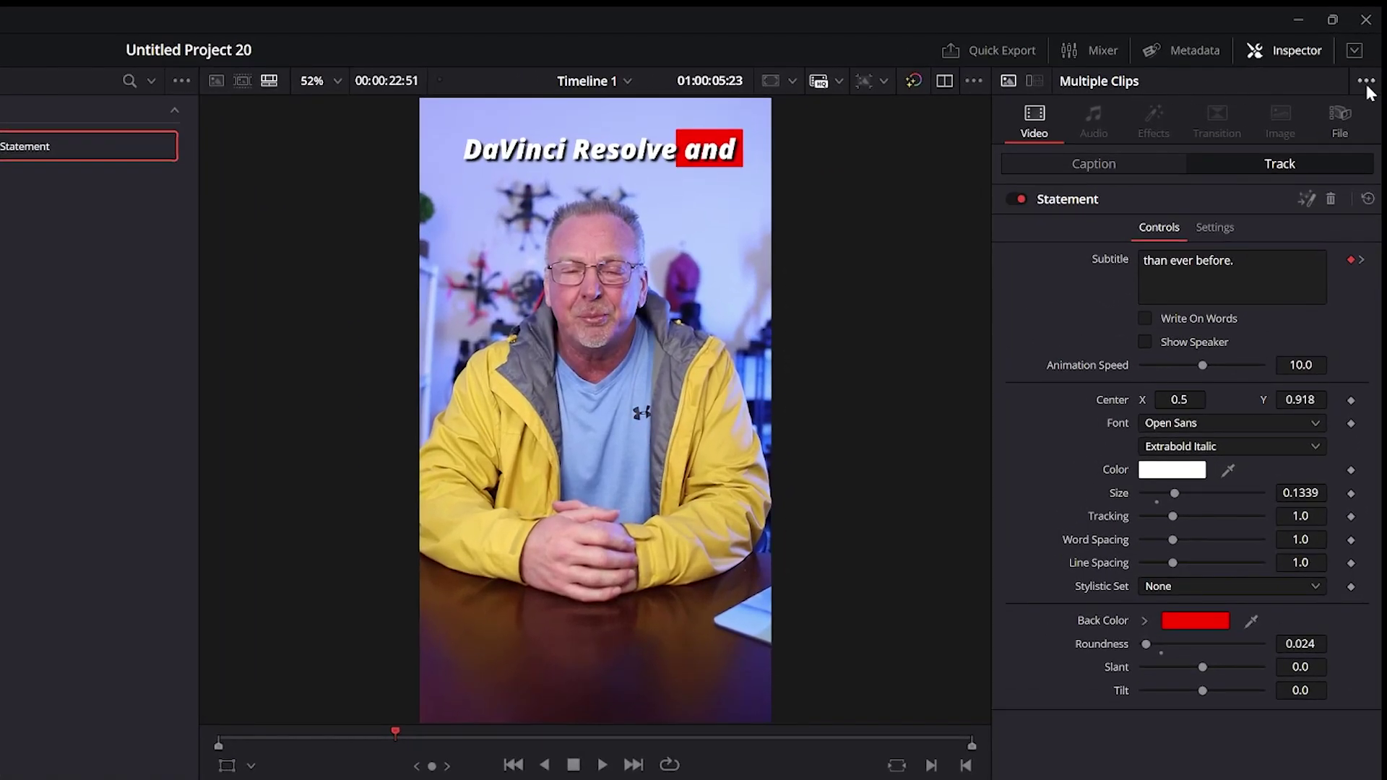
pyautogui.click(1369, 78)
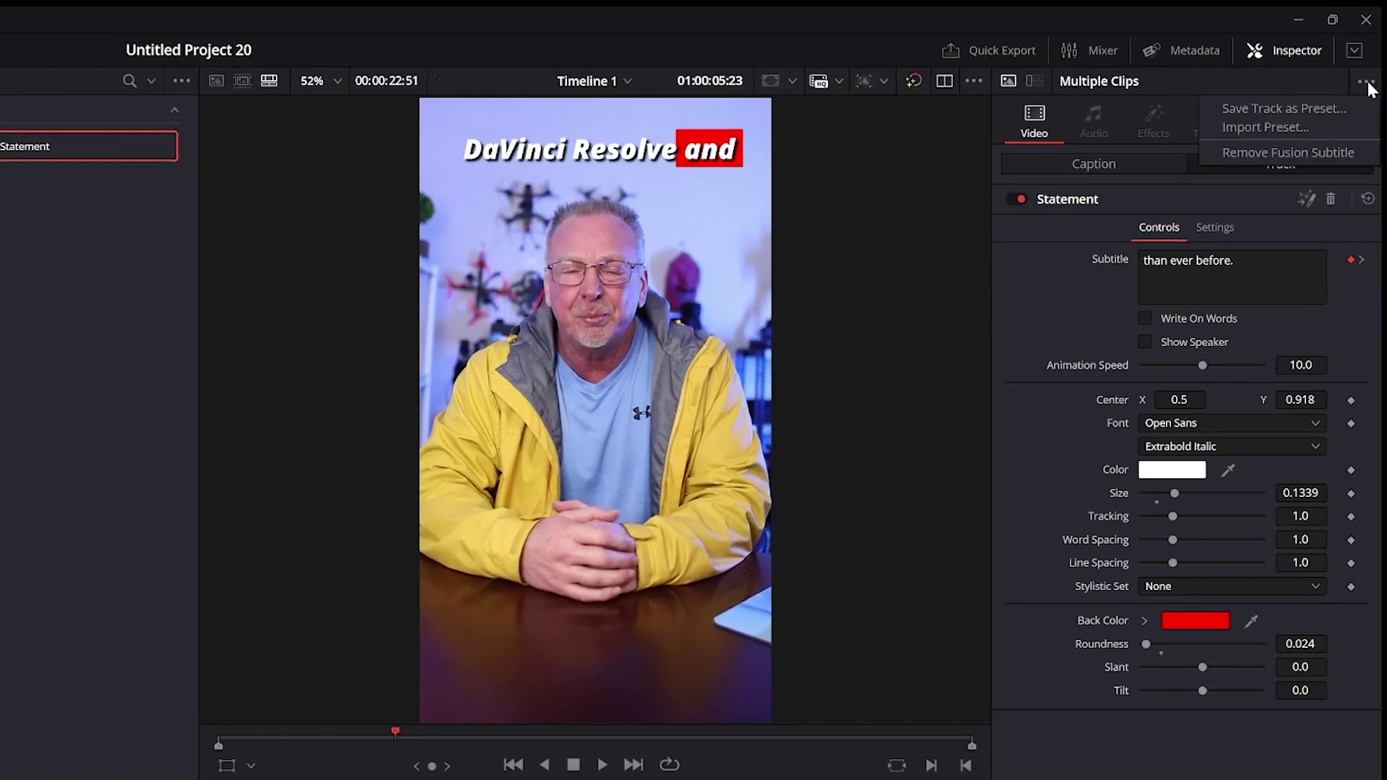
pyautogui.click(1278, 153)
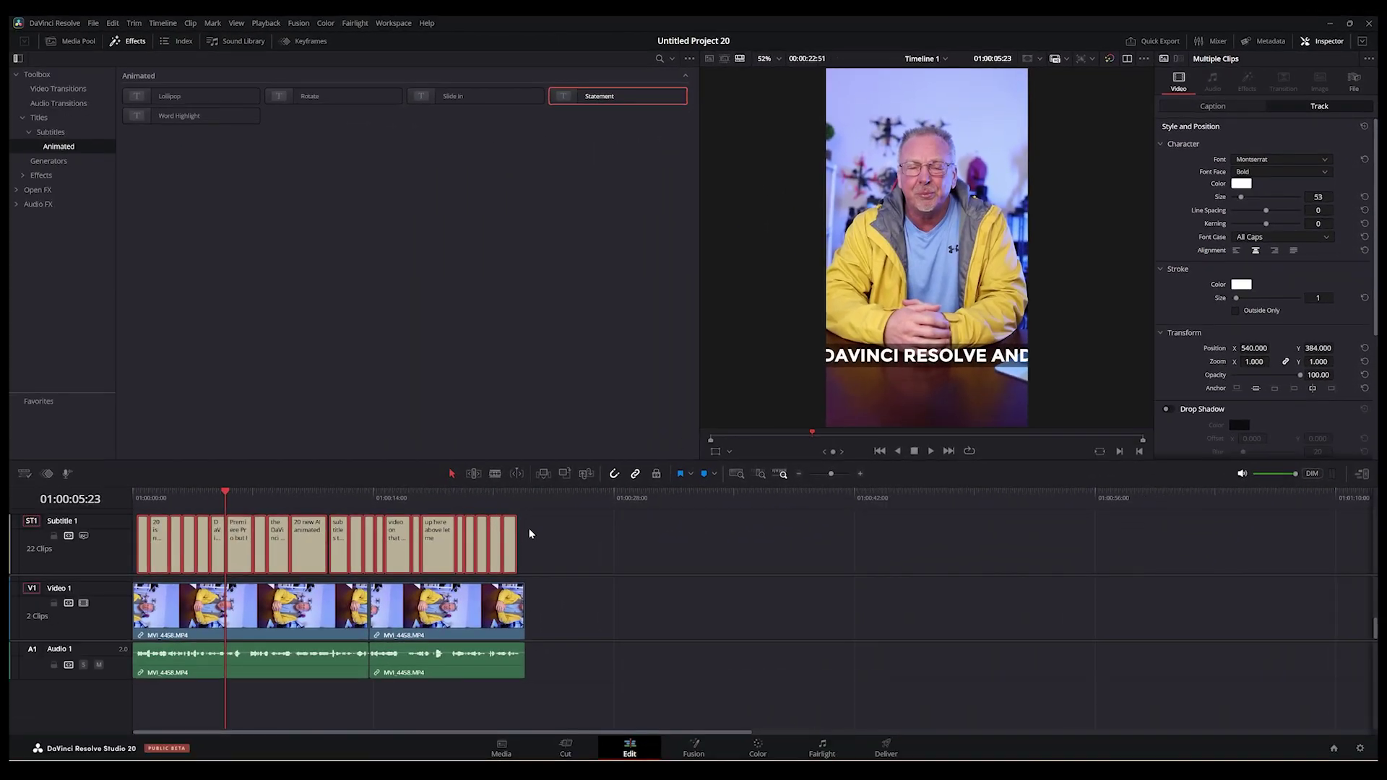
# Apply the Word Highlight animated preset to Subtitle 1 and raise its text size to 0.1378
pyautogui.moveTo(583, 98); pyautogui.dragTo(137, 543)
pyautogui.moveTo(217, 116); pyautogui.dragTo(103, 554)
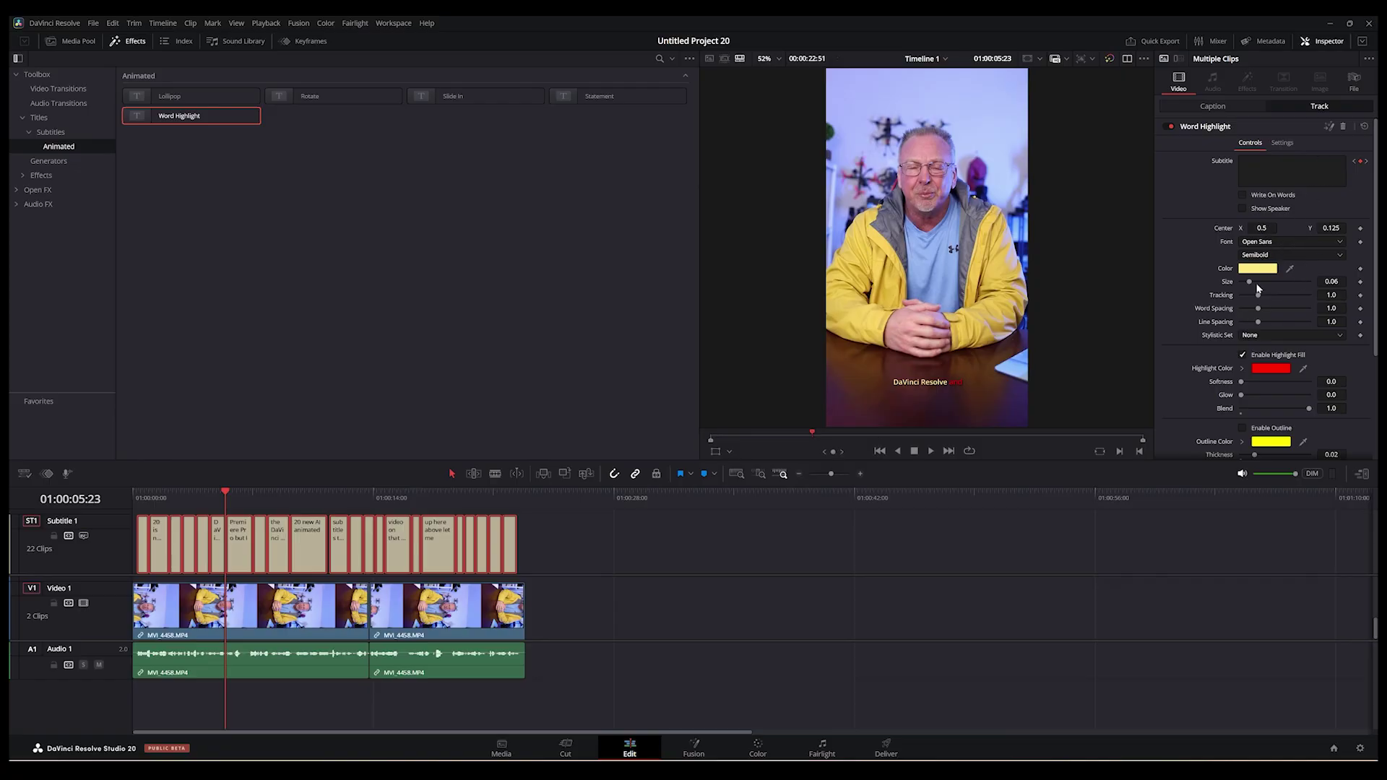
pyautogui.moveTo(1249, 283); pyautogui.dragTo(1261, 285)
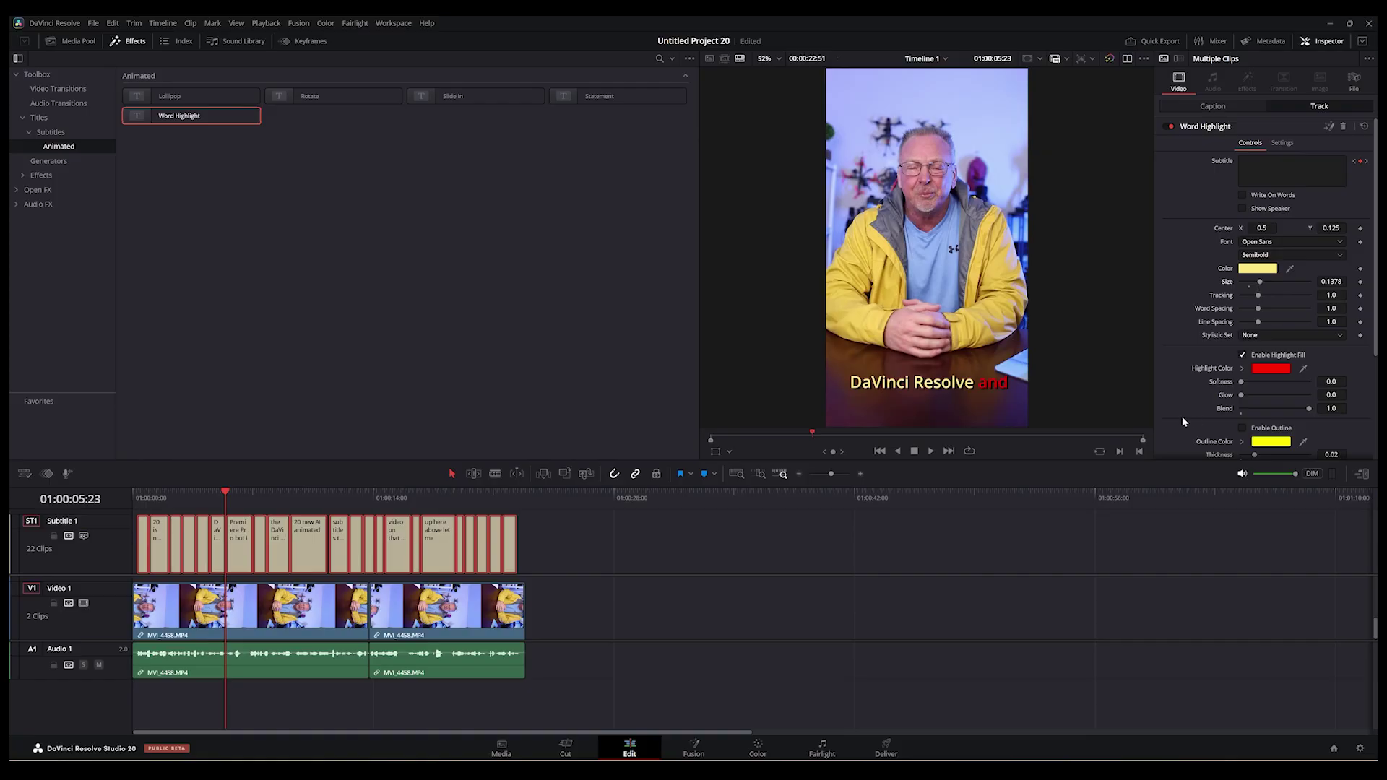
pyautogui.click(708, 536)
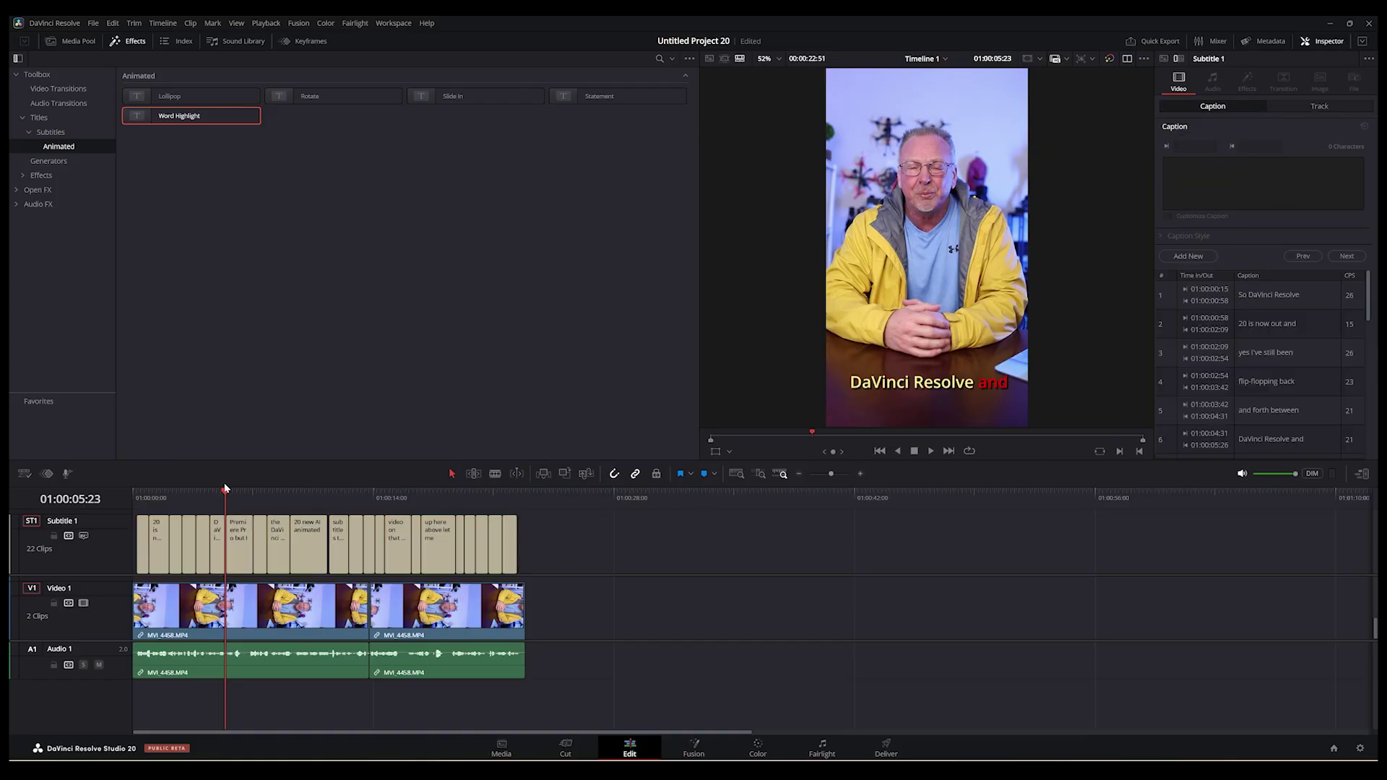
# Preview the Word Highlight captions from the start, then select all 22 subtitle clips
pyautogui.moveTo(226, 493); pyautogui.dragTo(150, 494)
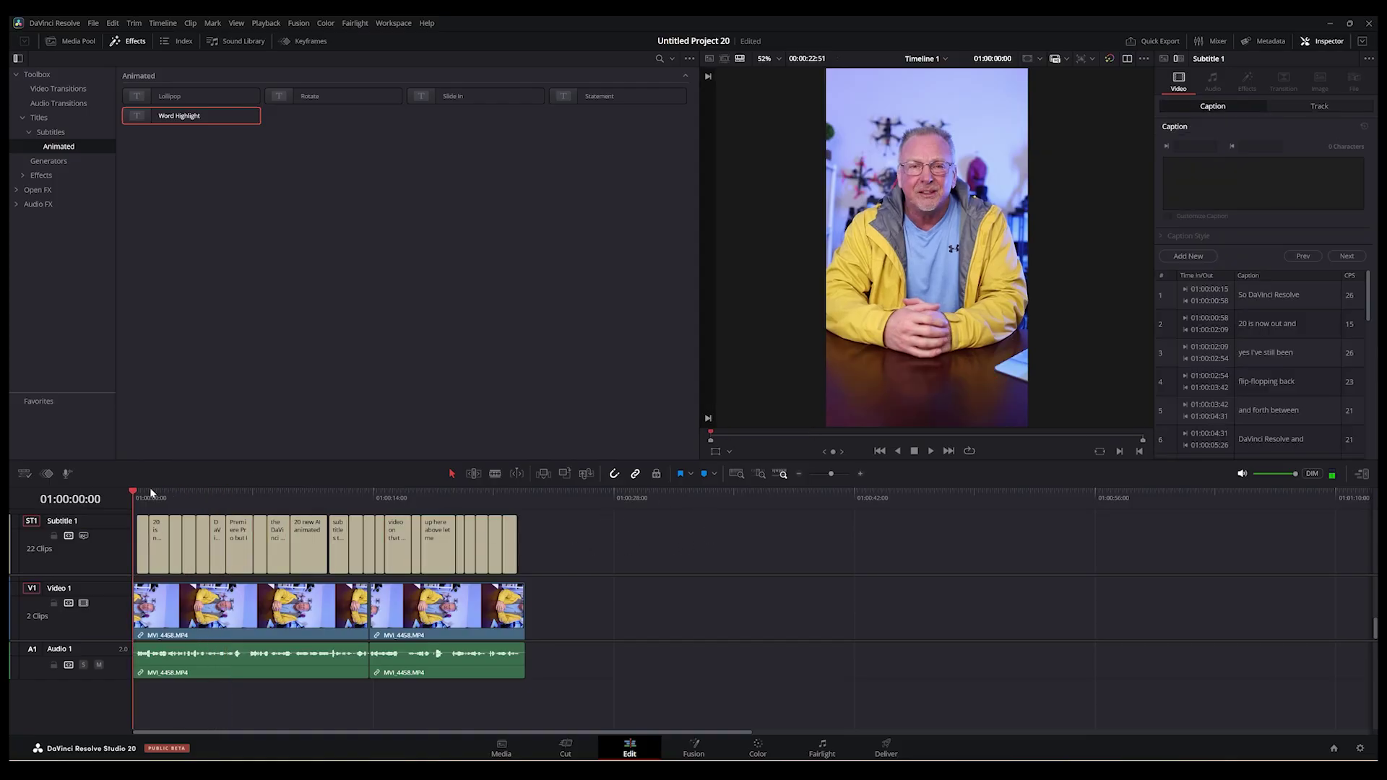
pyautogui.click(931, 451)
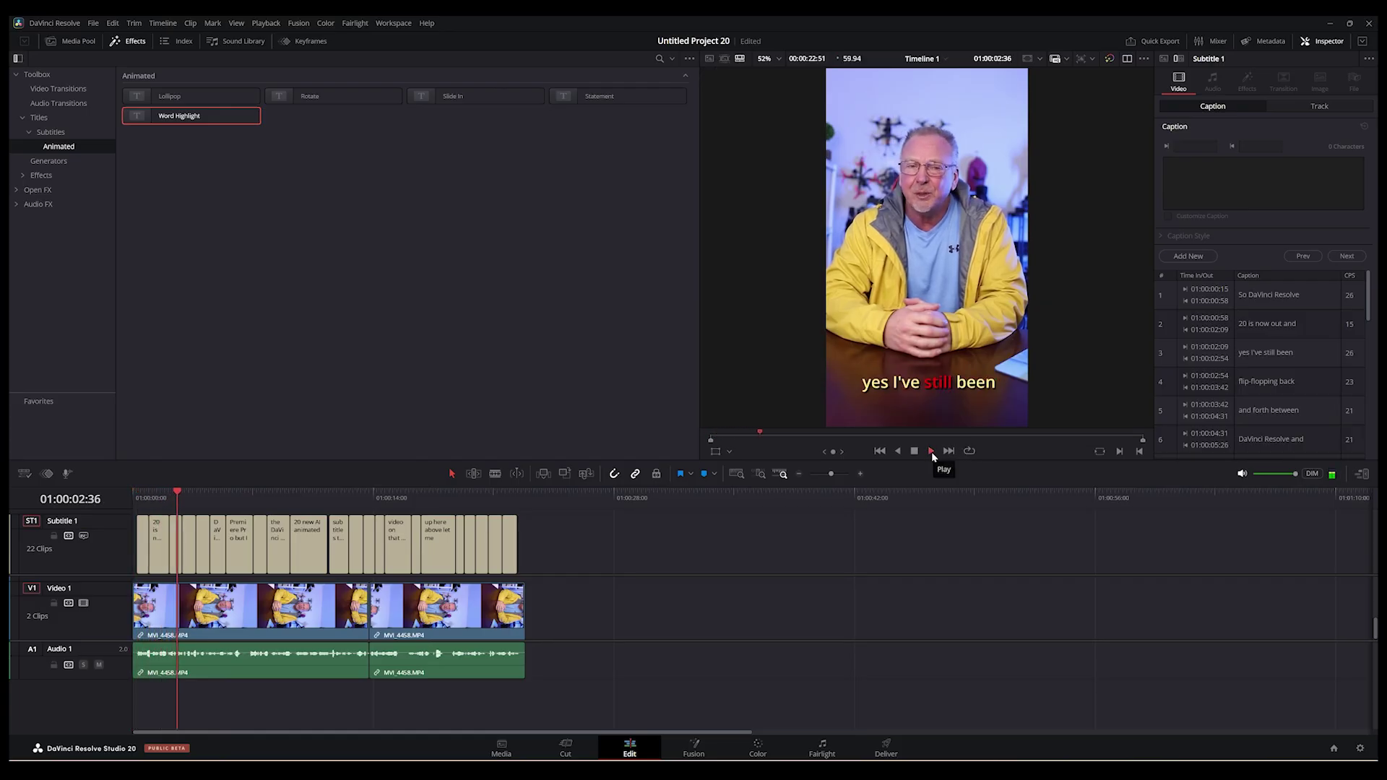
pyautogui.click(916, 452)
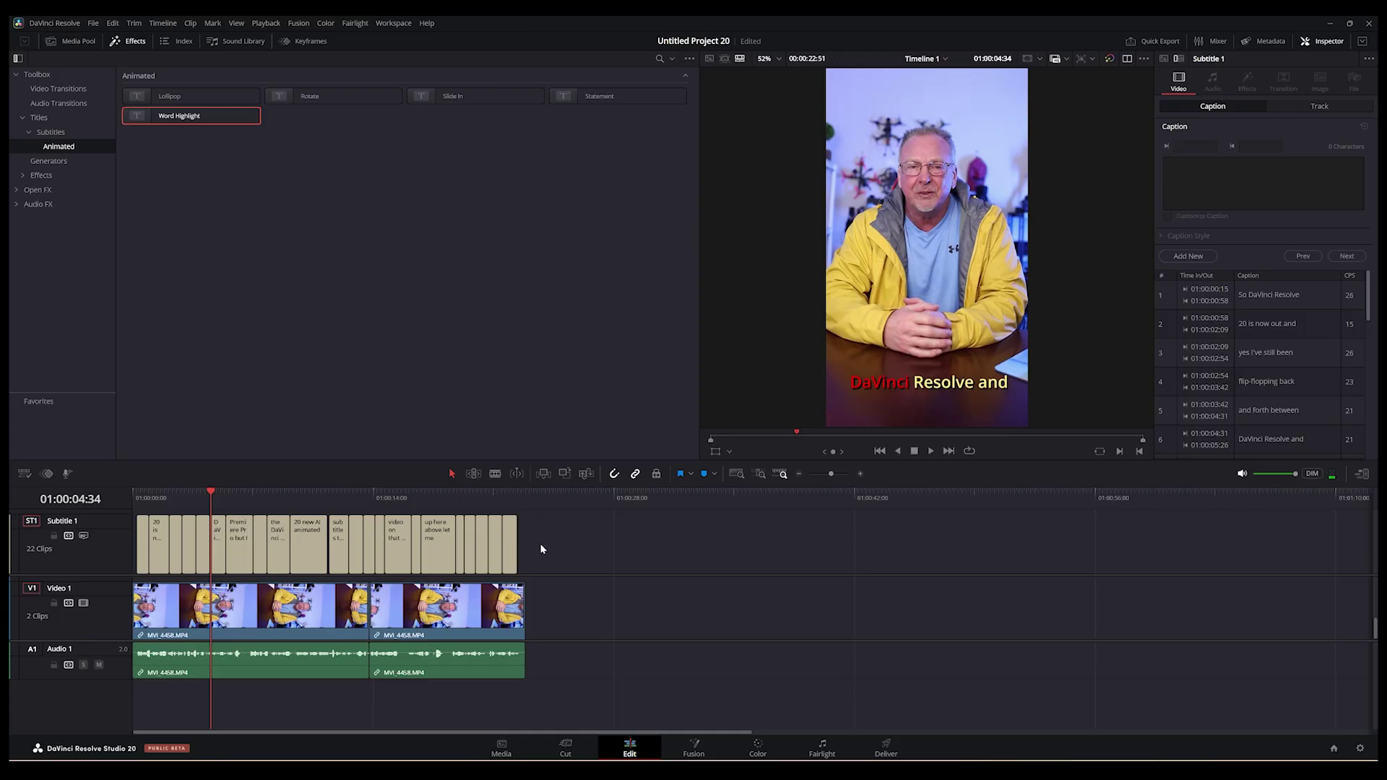
pyautogui.moveTo(542, 552); pyautogui.dragTo(137, 552)
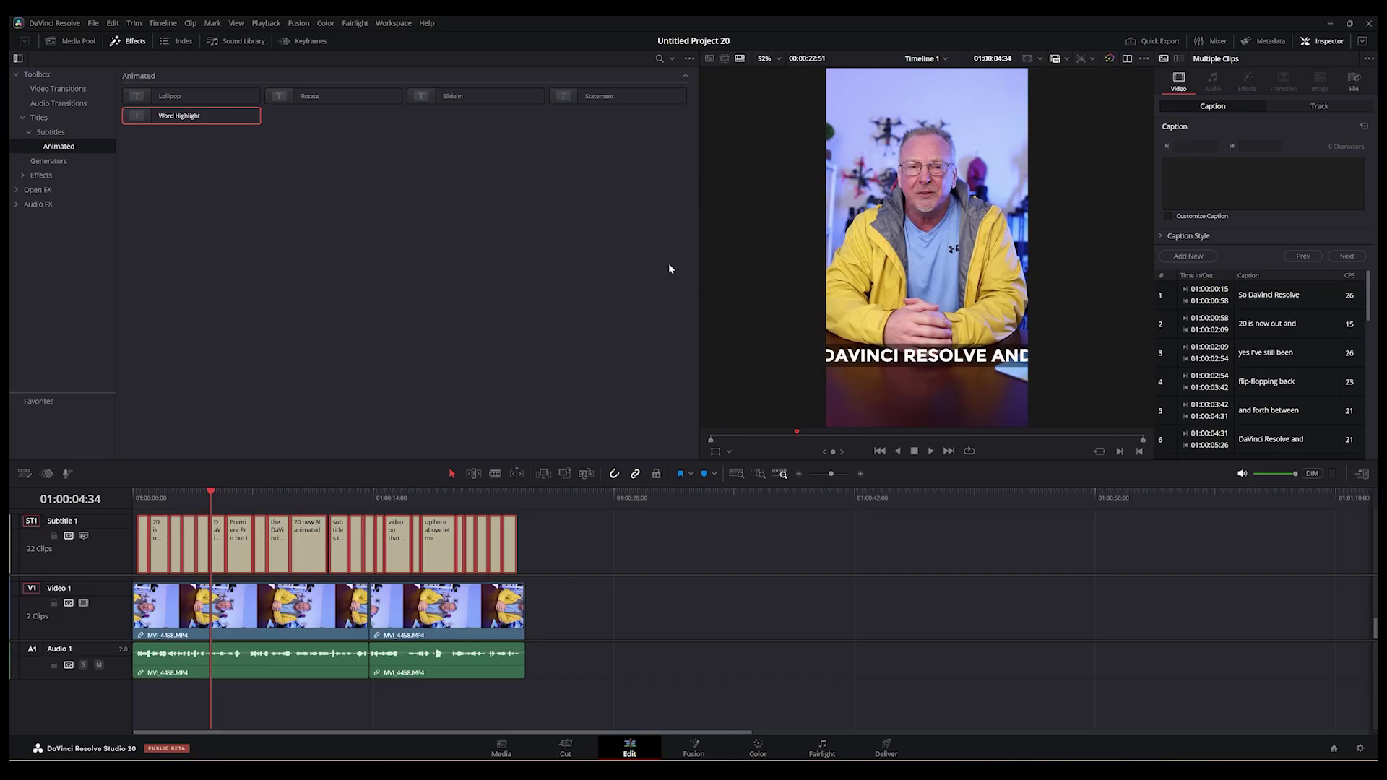
# Apply the Lollipop animated preset to the subtitle track and enlarge its text size
pyautogui.click(93, 553)
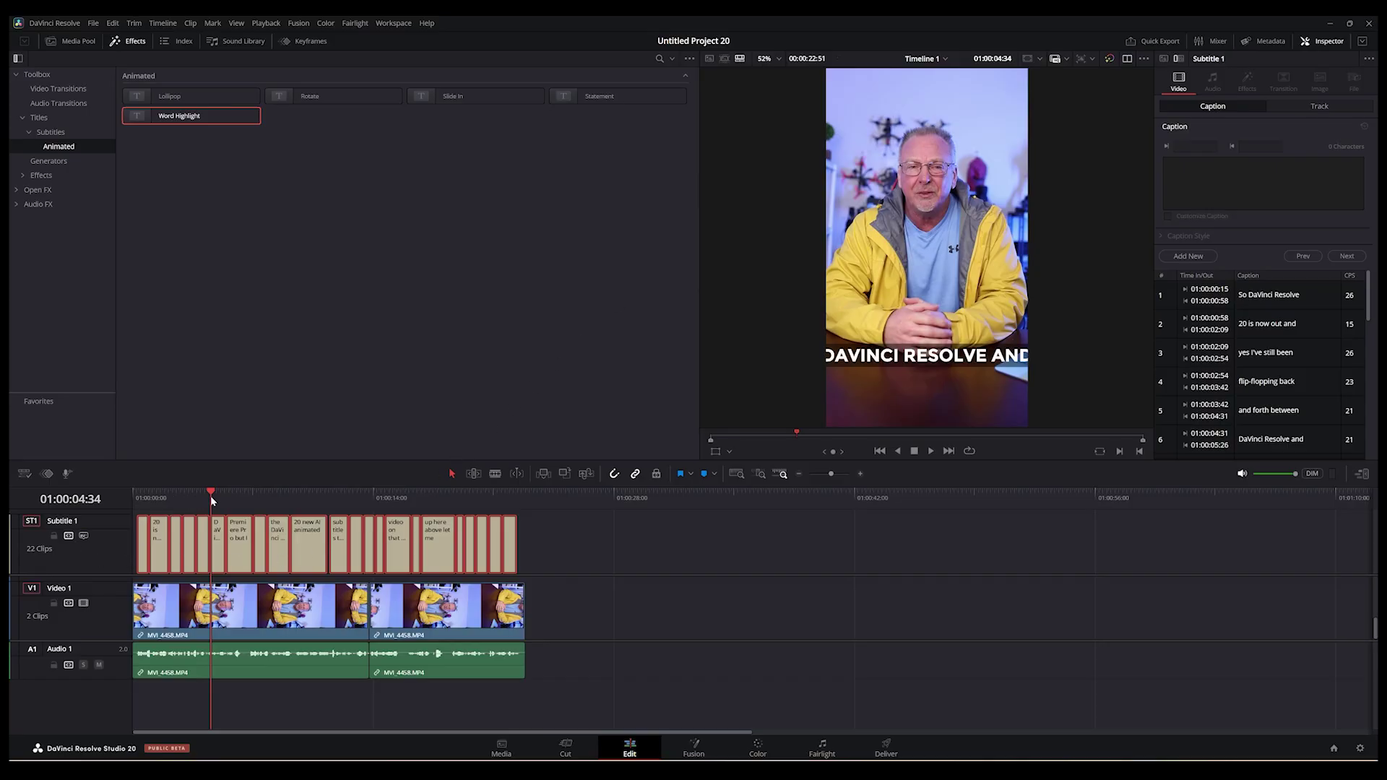
pyautogui.click(592, 551)
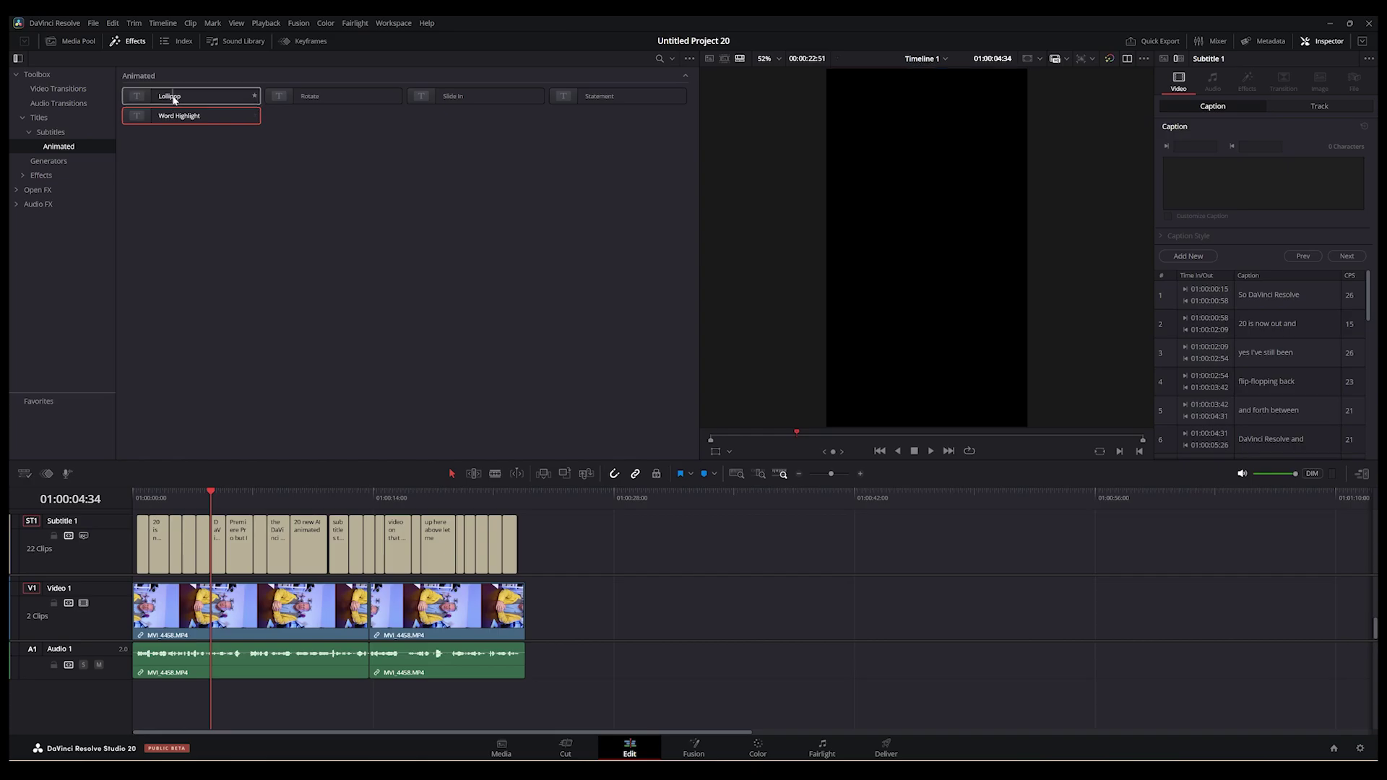
pyautogui.moveTo(153, 97); pyautogui.dragTo(85, 547)
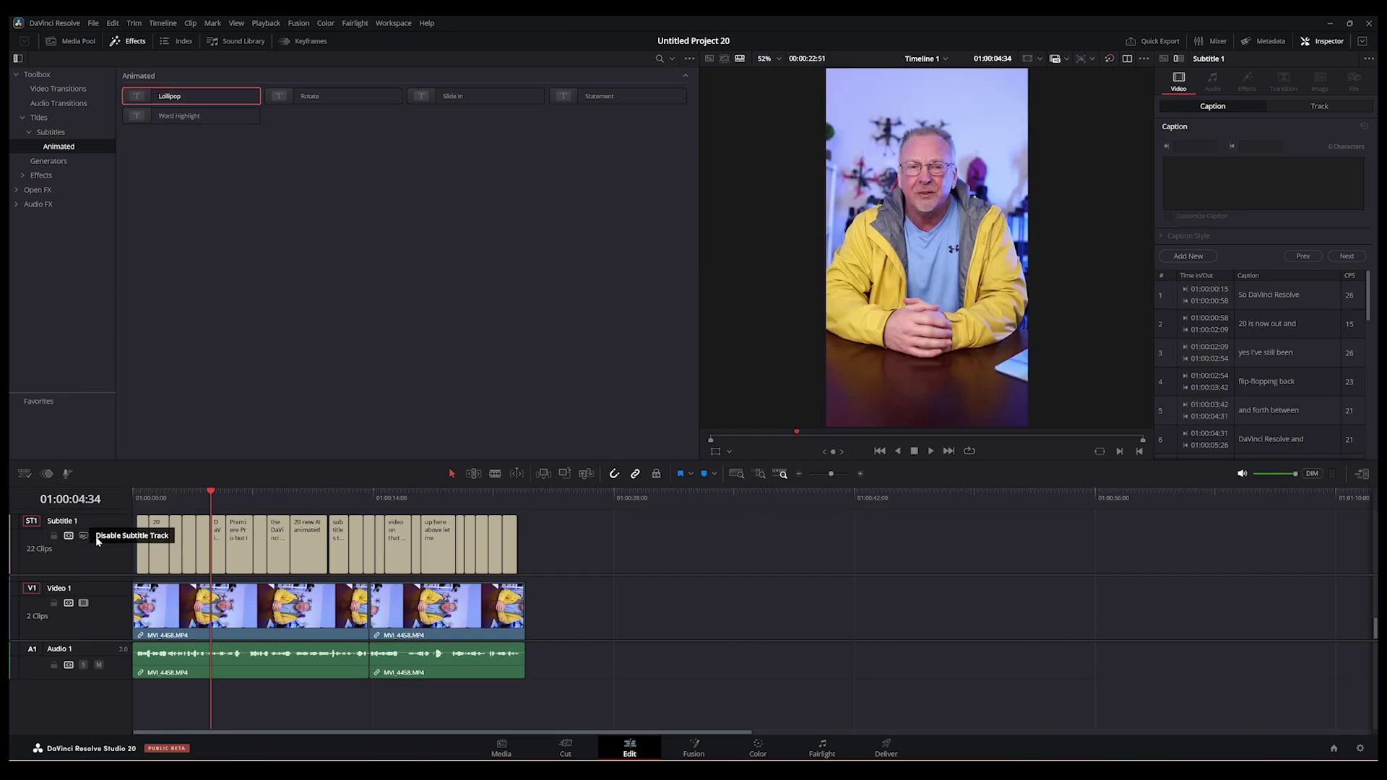
pyautogui.moveTo(210, 494); pyautogui.dragTo(218, 492)
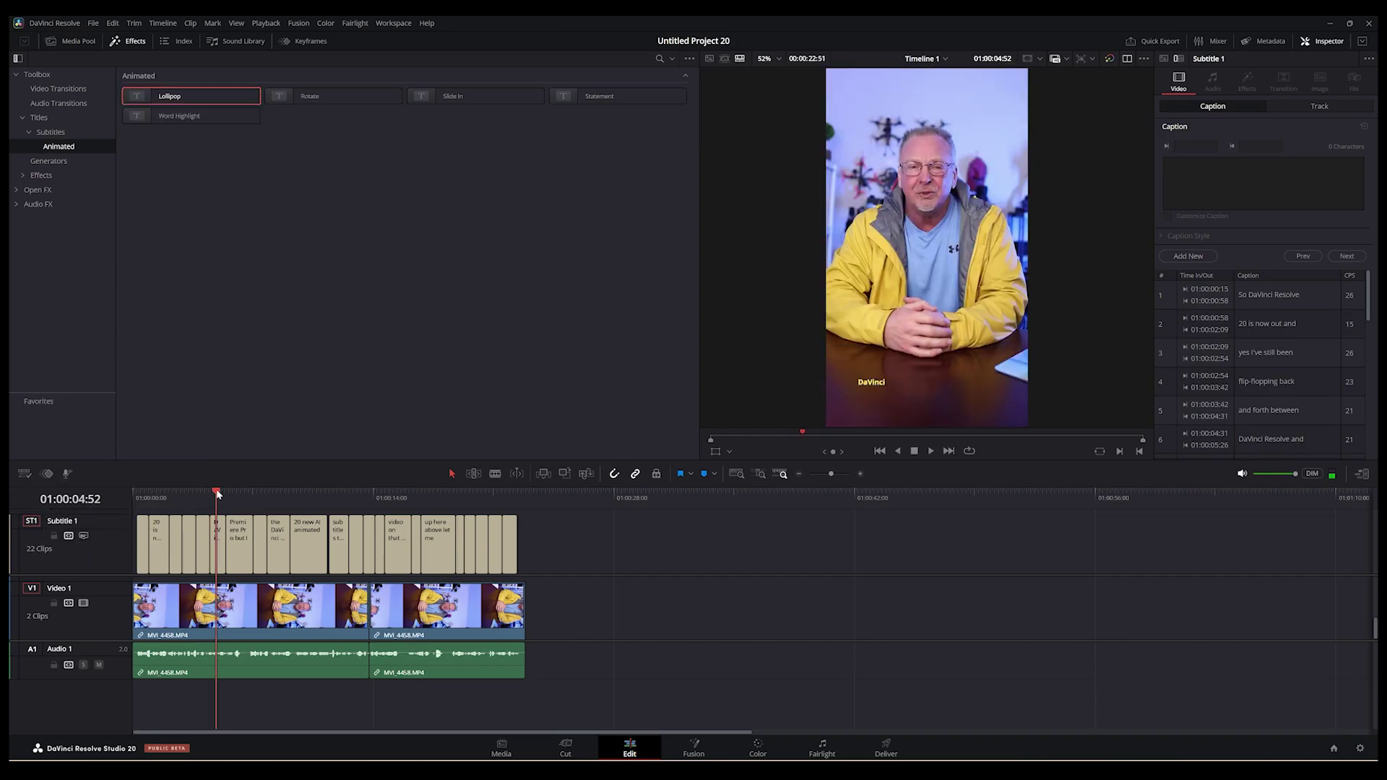
pyautogui.moveTo(589, 545); pyautogui.dragTo(123, 534)
pyautogui.click(1317, 108)
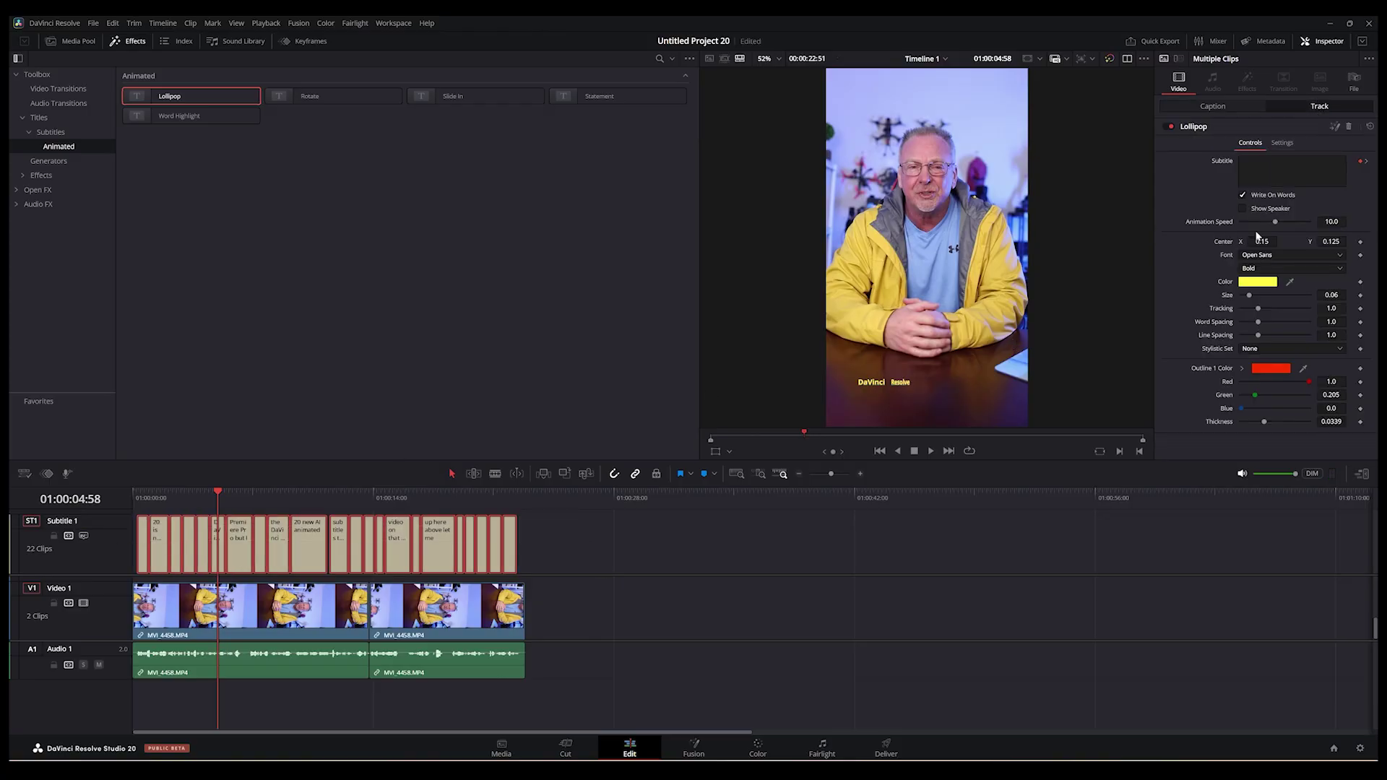
pyautogui.moveTo(1250, 295); pyautogui.dragTo(1259, 297)
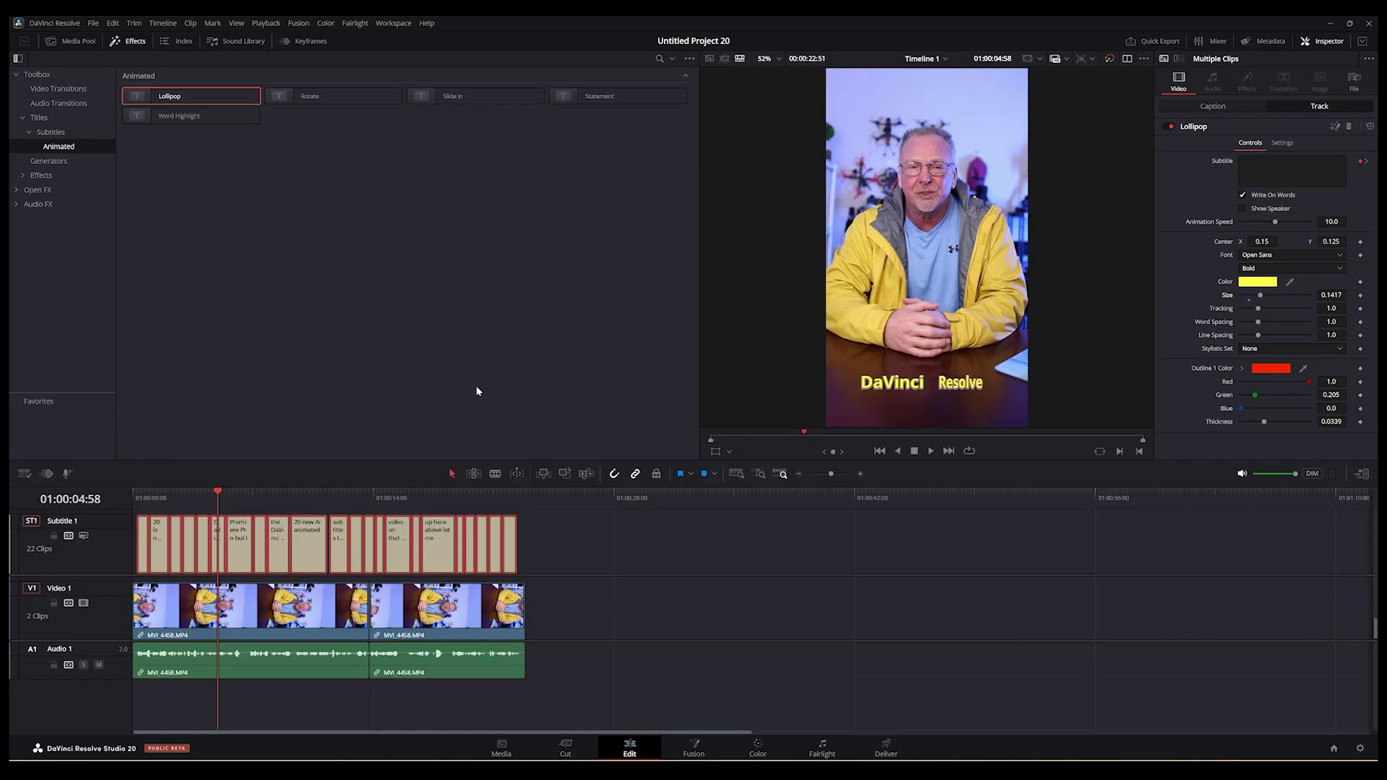
# Preview the Lollipop captions from the timeline start, then reselect all subtitle clips
pyautogui.click(603, 557)
pyautogui.press('Home')
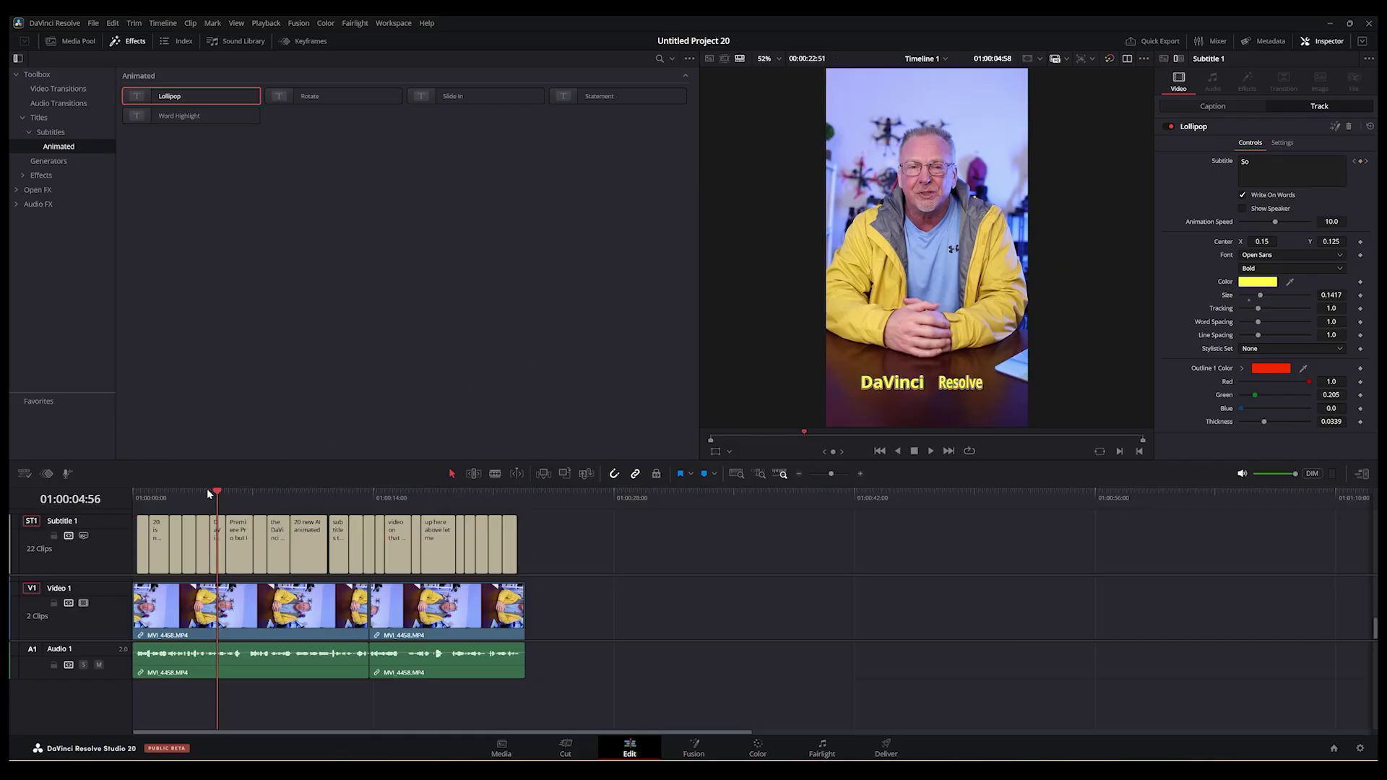
pyautogui.press('space')
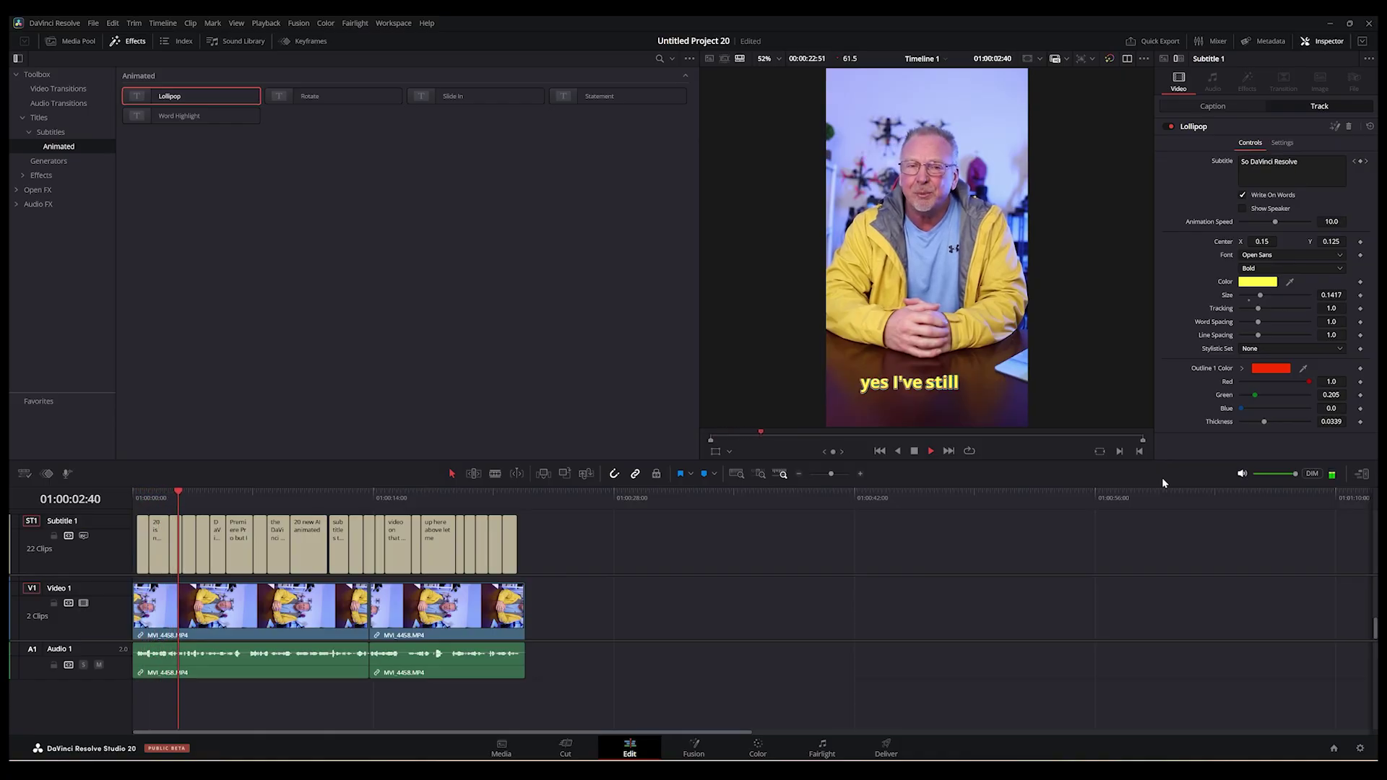
pyautogui.click(915, 451)
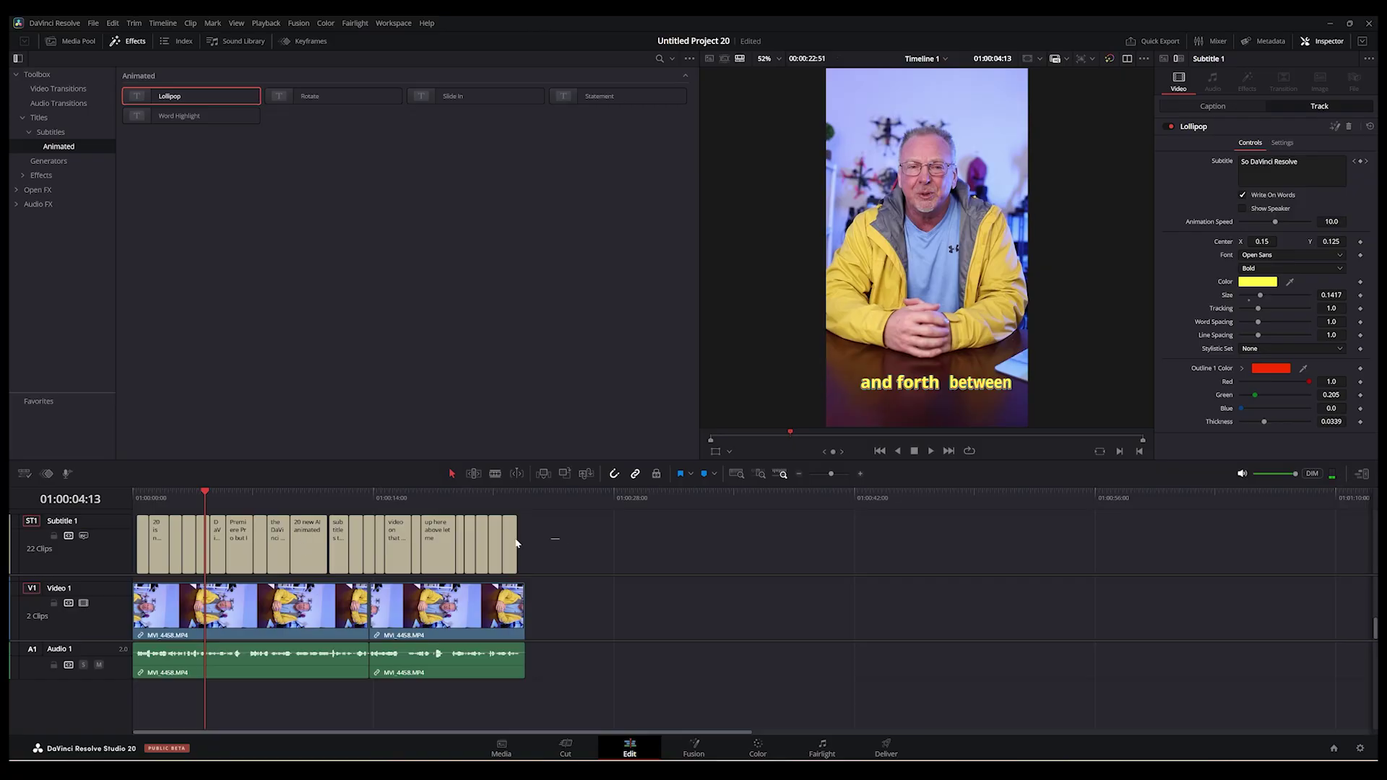
pyautogui.moveTo(543, 555); pyautogui.dragTo(129, 553)
# Remove the Lollipop Fusion subtitle styling from the subtitle track
pyautogui.click(1369, 58)
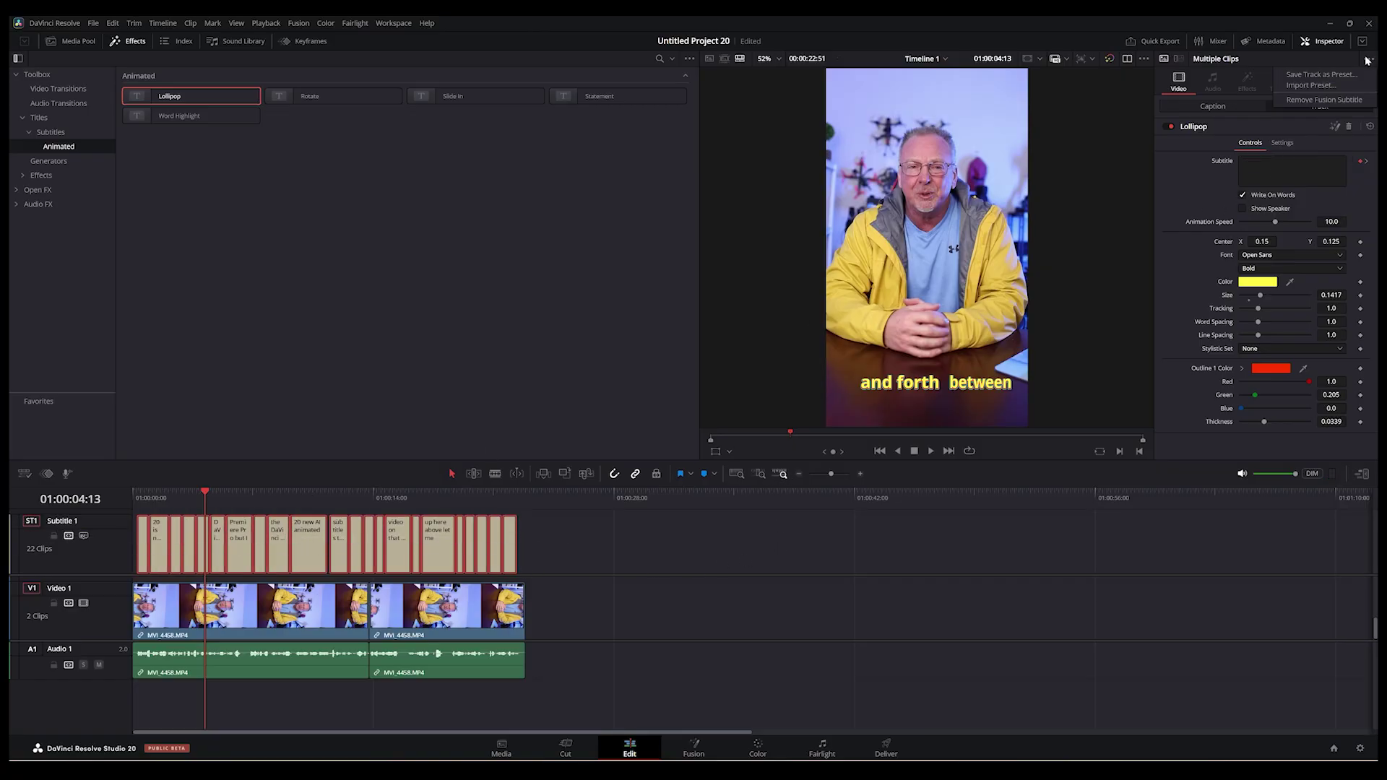
pyautogui.click(1318, 101)
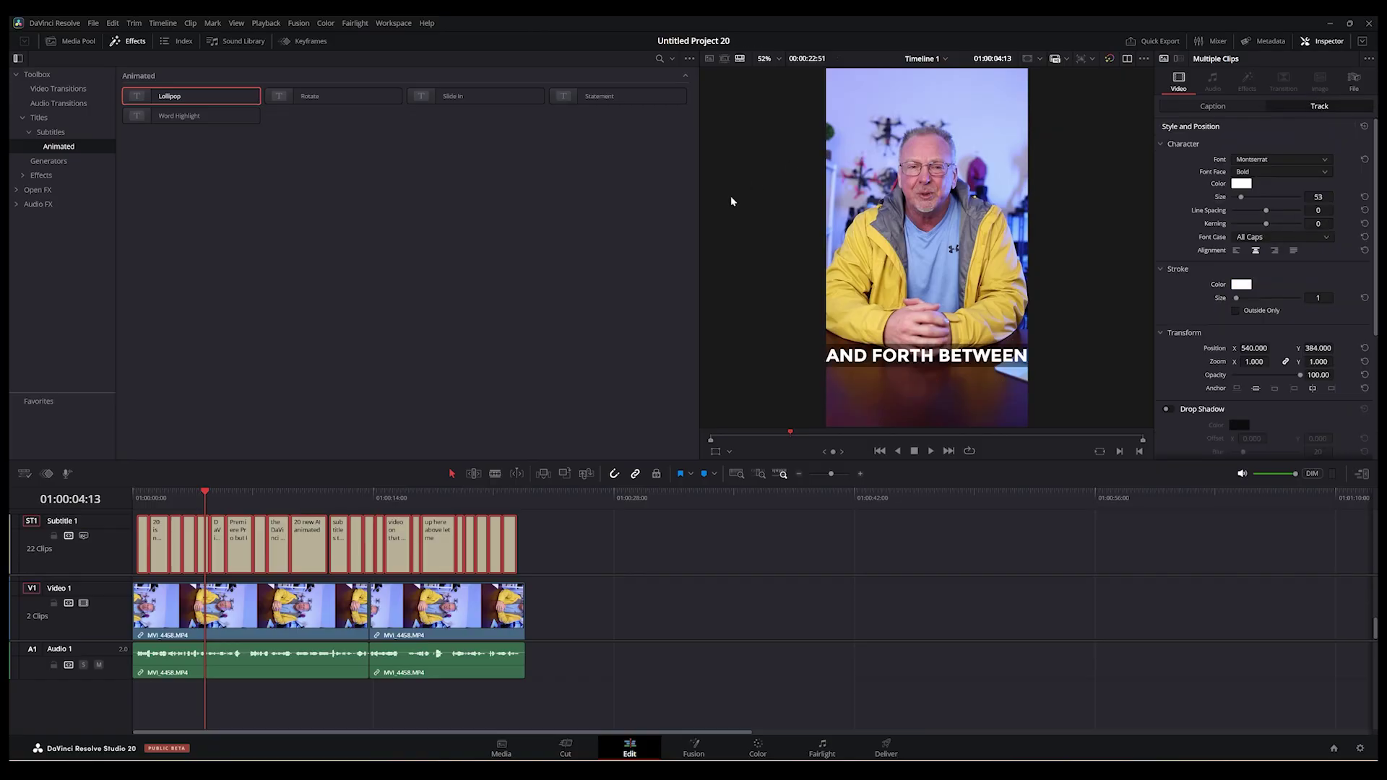
pyautogui.click(356, 203)
pyautogui.click(559, 541)
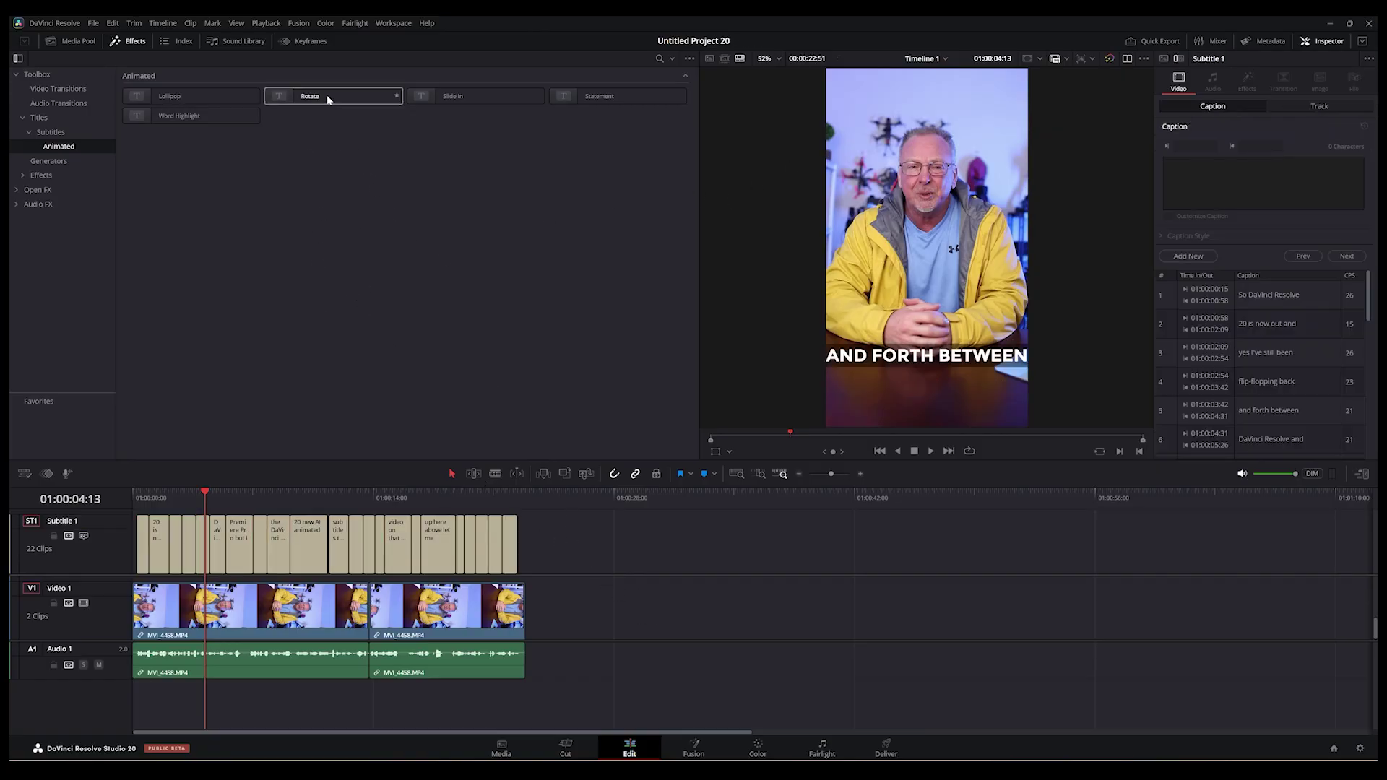
# Apply the Rotate animated preset to all subtitle clips and enlarge the text size
pyautogui.moveTo(311, 98); pyautogui.dragTo(80, 555)
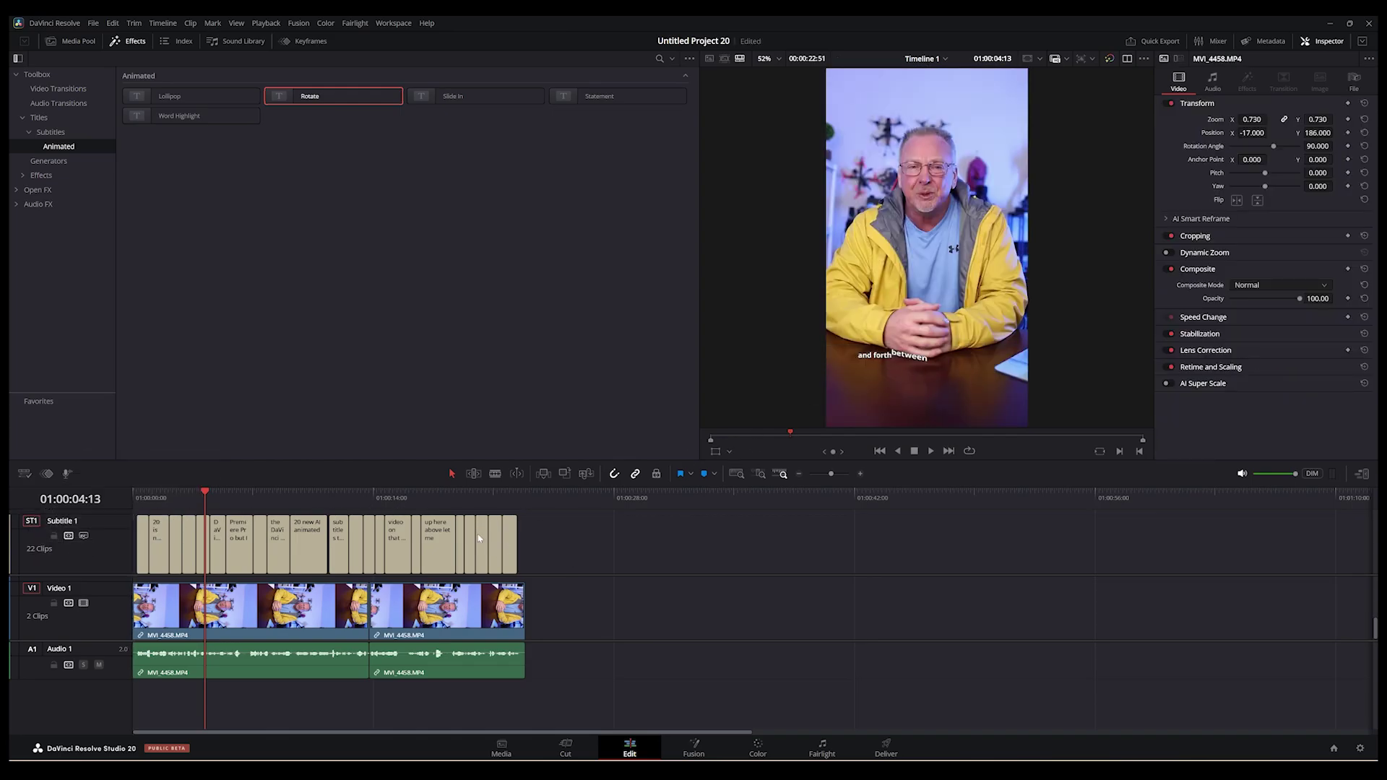
pyautogui.hotkey('ctrl', 'a')
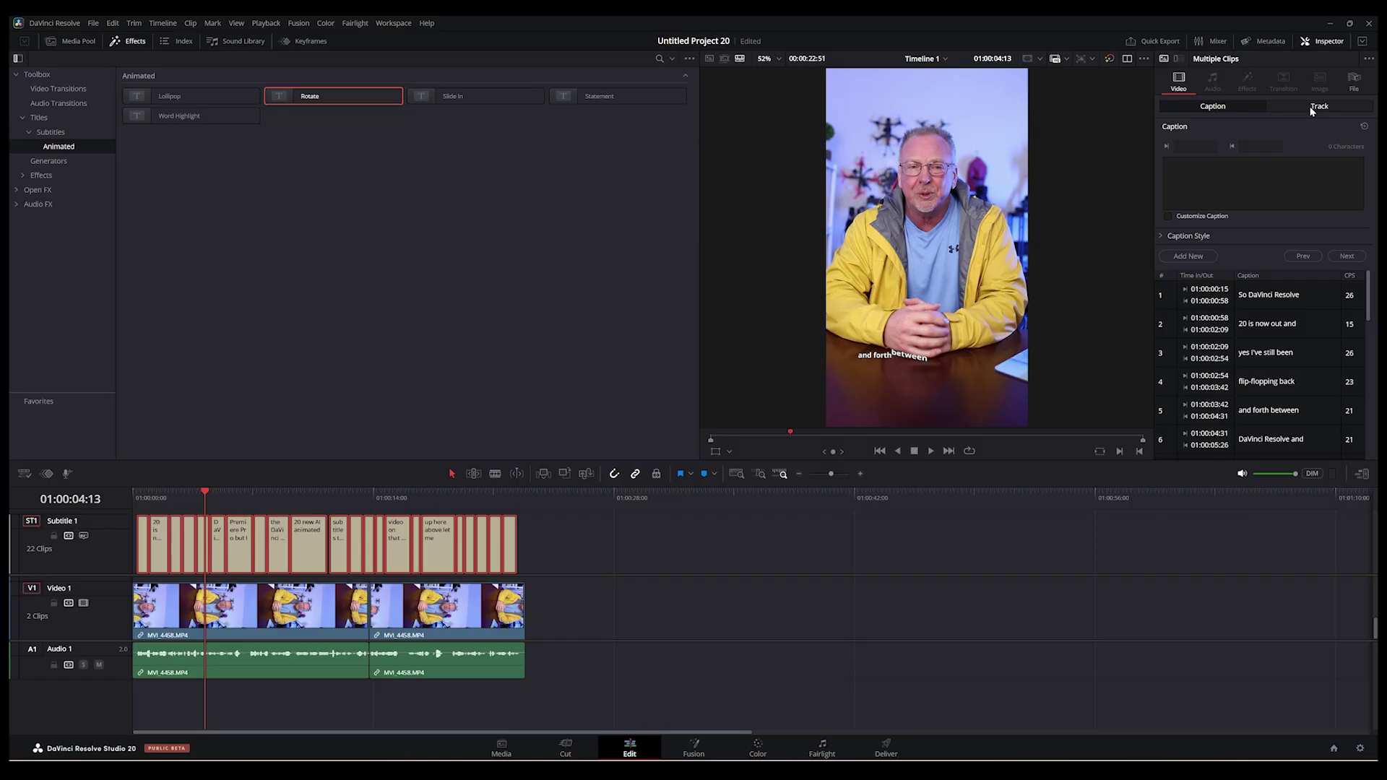
pyautogui.click(1311, 109)
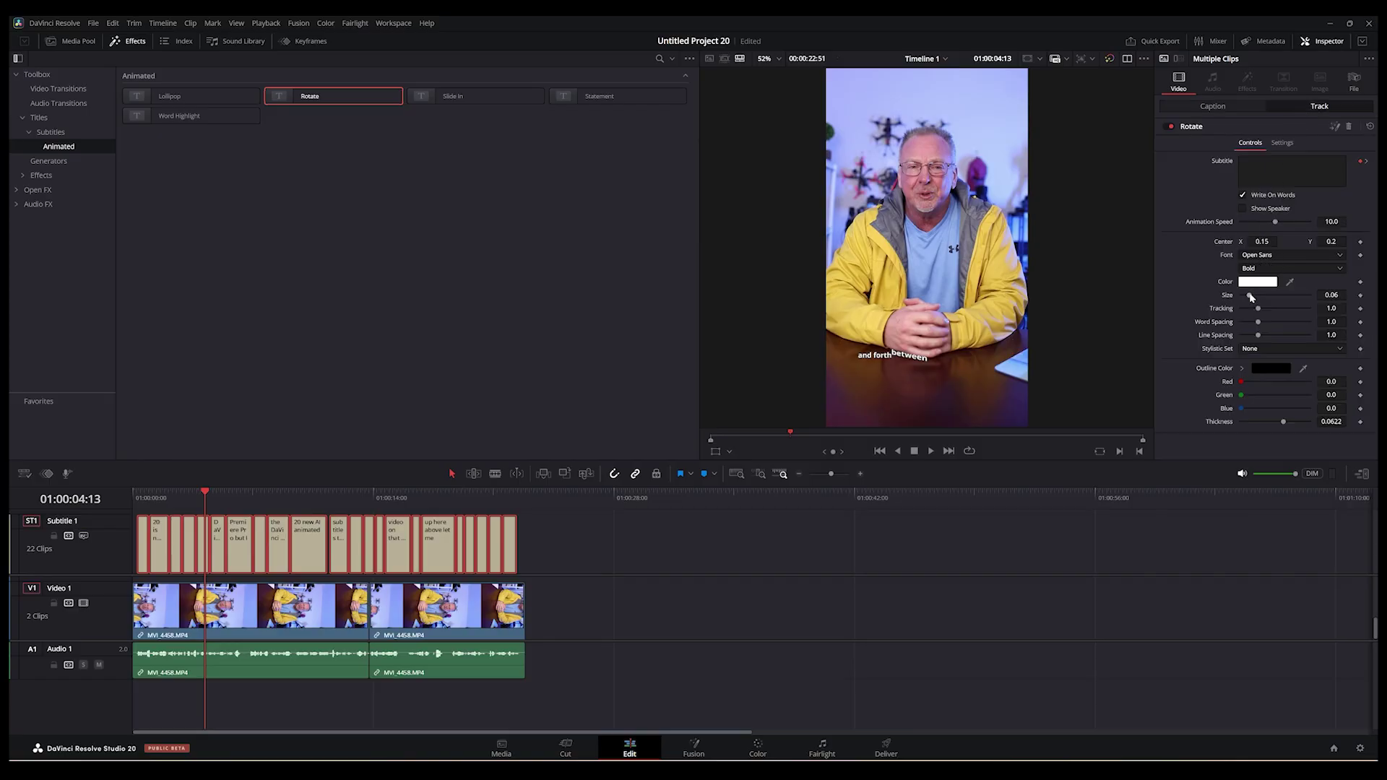
pyautogui.moveTo(1249, 295); pyautogui.dragTo(1260, 296)
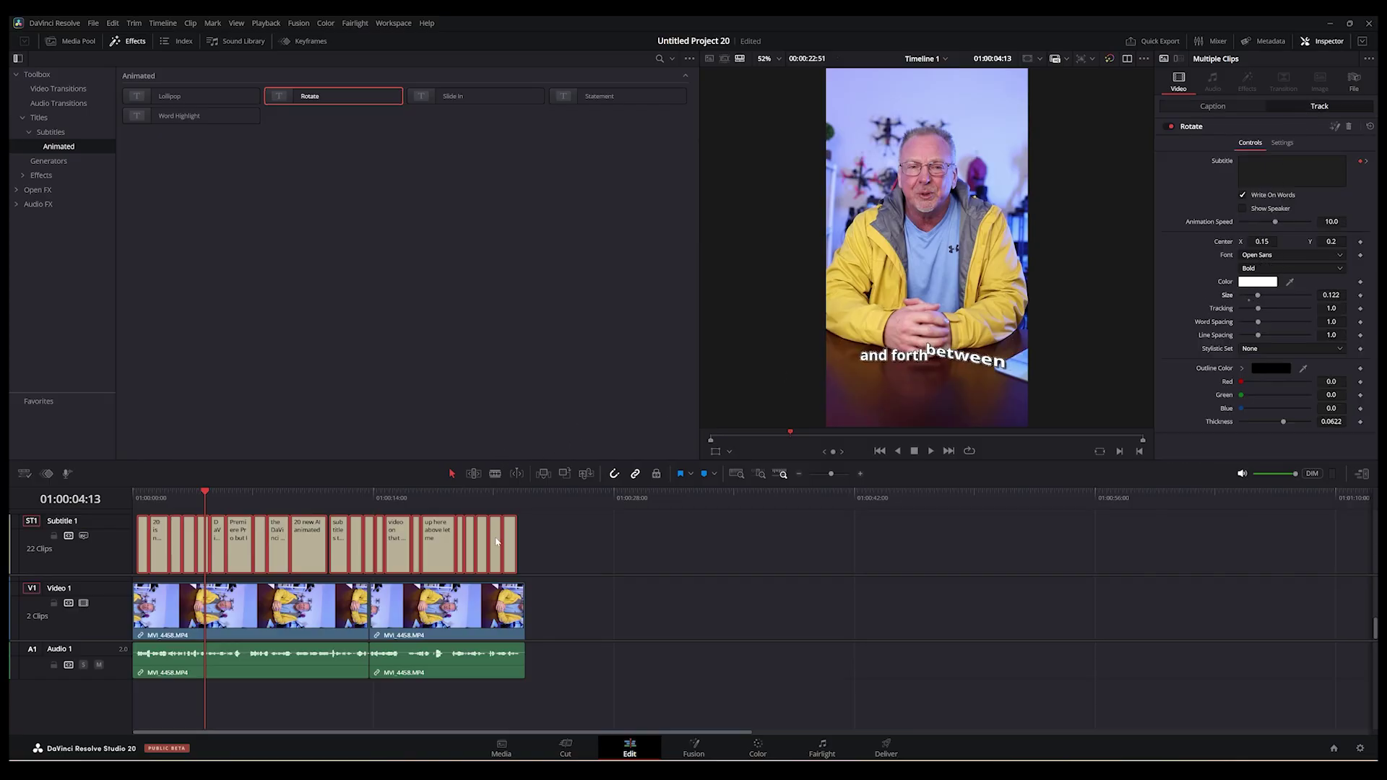
# Preview the Rotate-styled captions from the start of the timeline
pyautogui.click(528, 534)
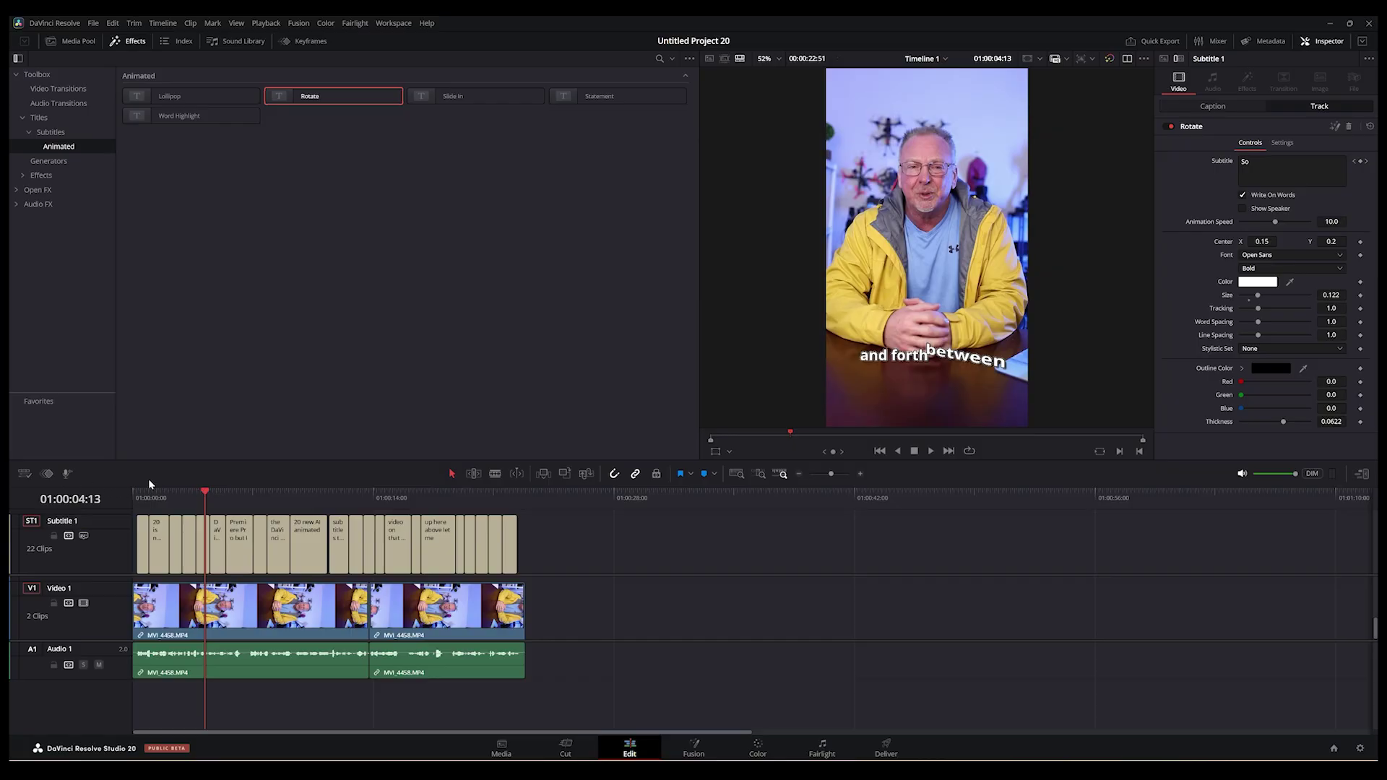
pyautogui.moveTo(206, 493); pyautogui.dragTo(134, 495)
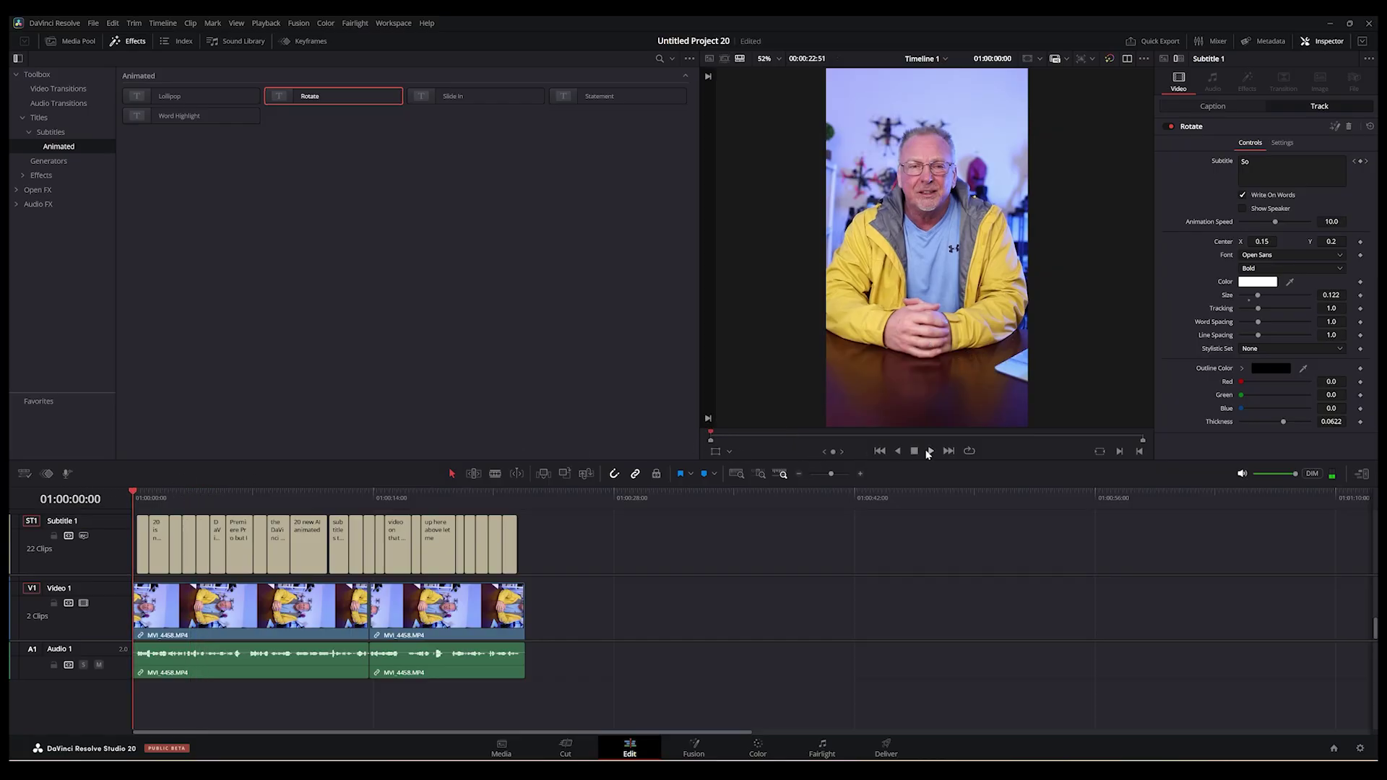
pyautogui.click(930, 450)
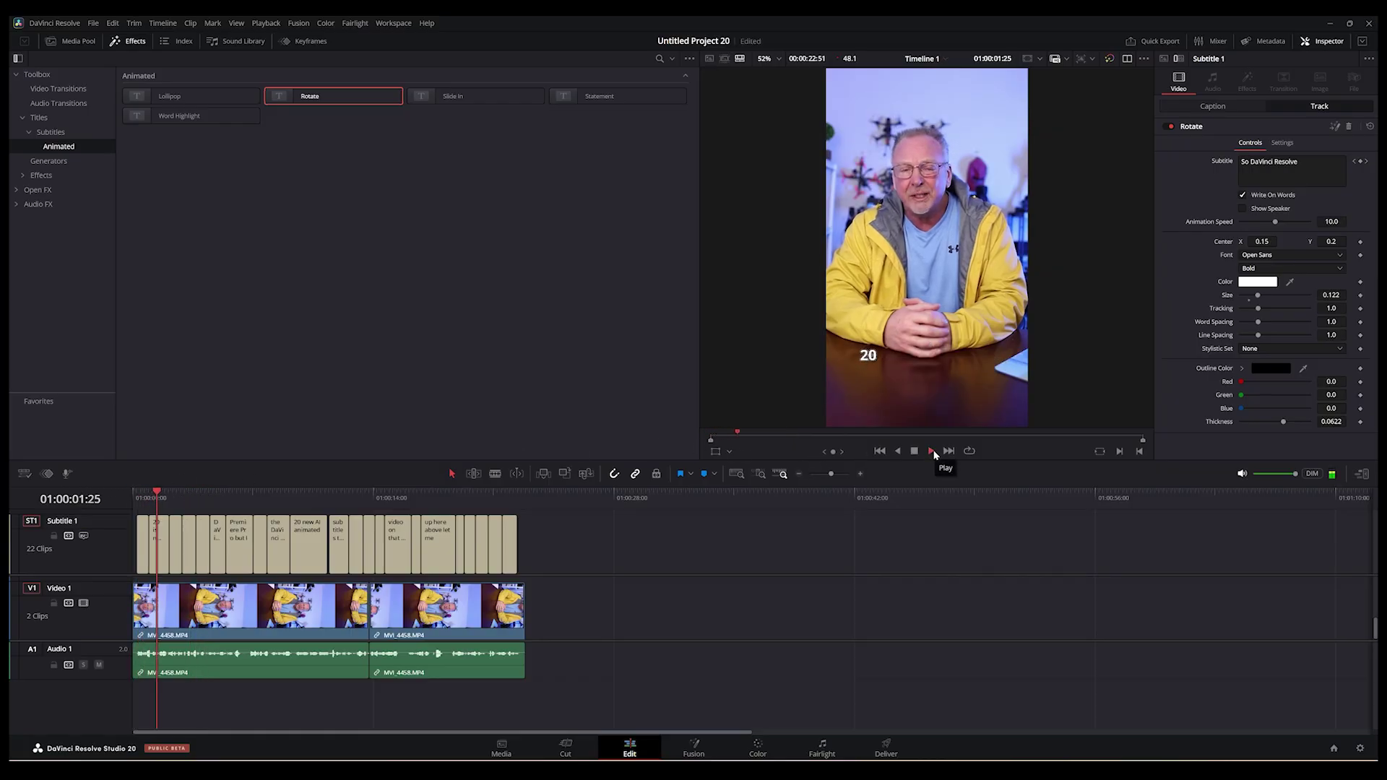
pyautogui.click(932, 452)
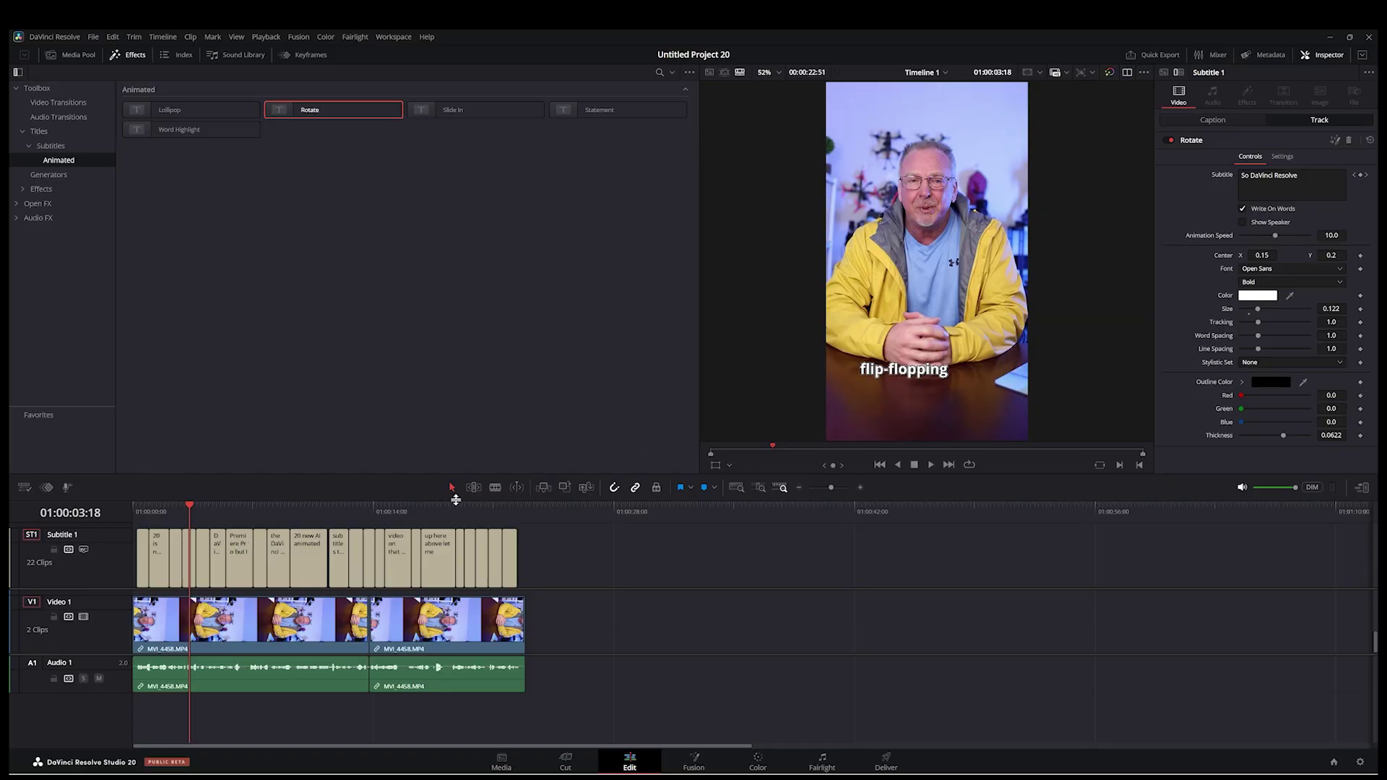
# Move the playhead to about 01:00:17:38, where the caption reads 'up here above'
pyautogui.click(436, 514)
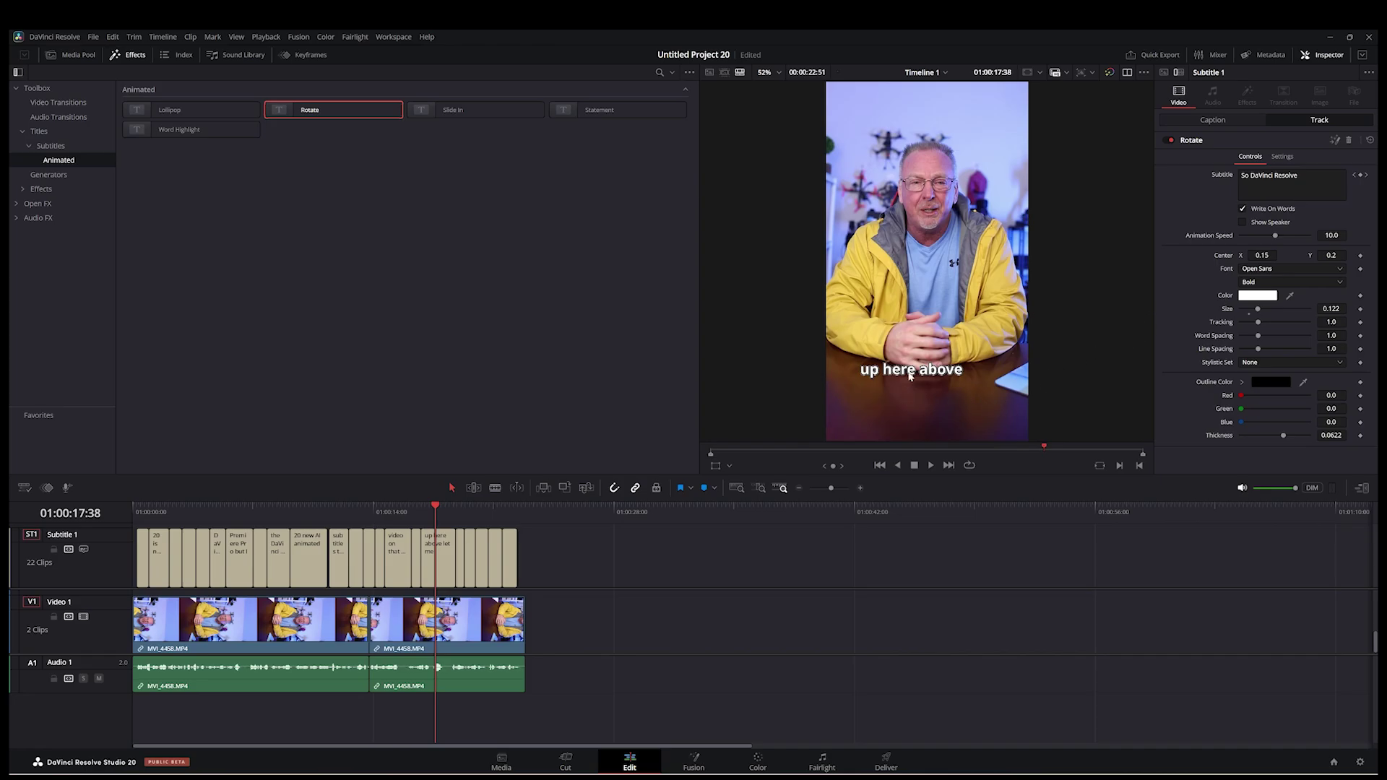
# Set the Rotate caption size to 0.1496, trying black text before restoring white
pyautogui.click(1257, 294)
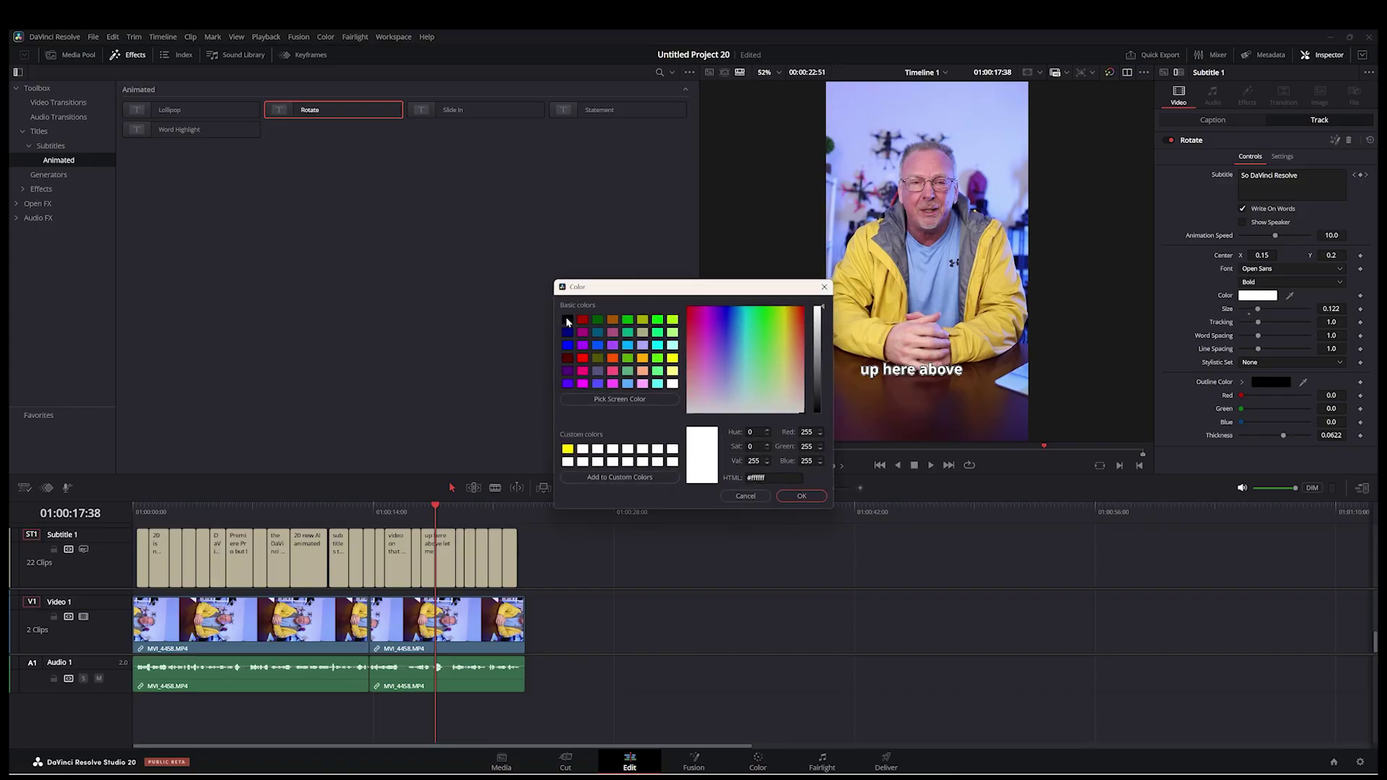
pyautogui.click(567, 320)
pyautogui.click(801, 495)
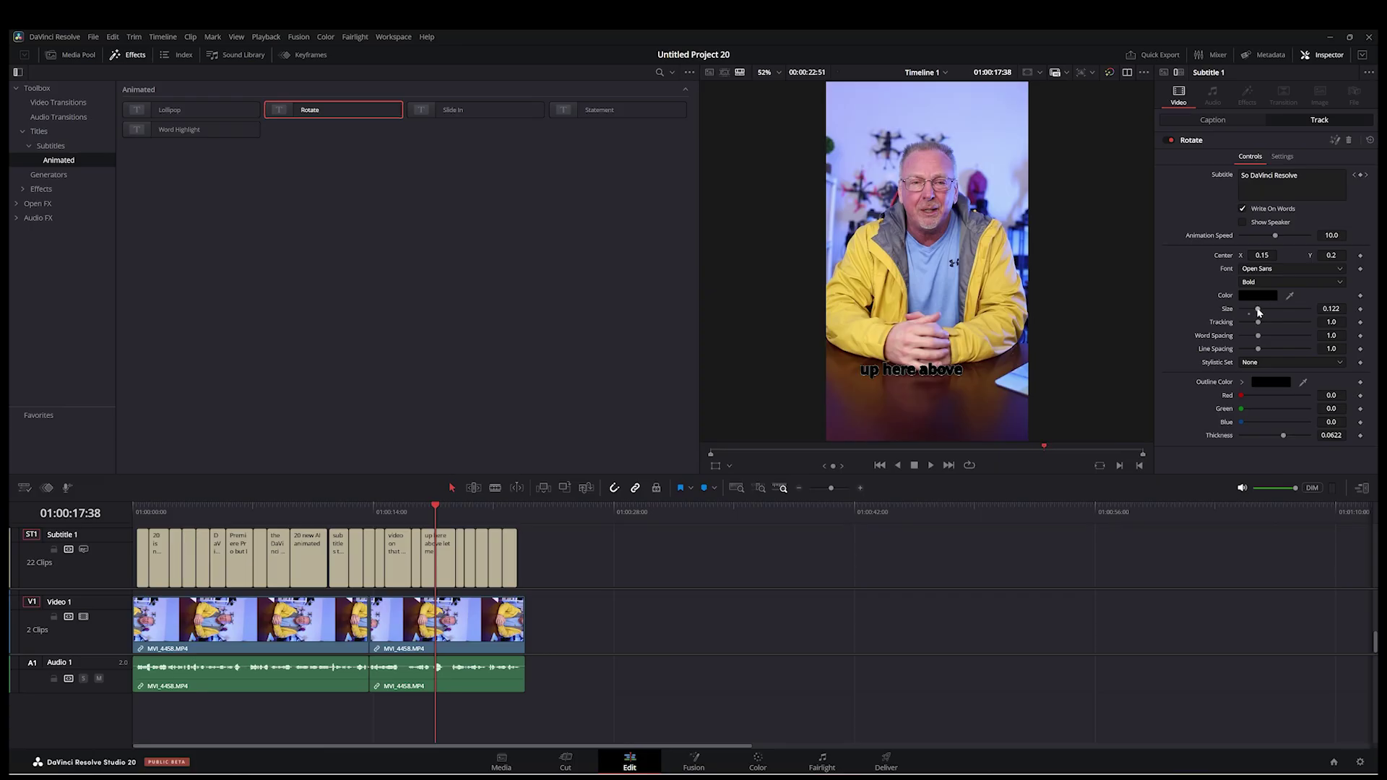
pyautogui.moveTo(1259, 309); pyautogui.dragTo(1260, 321)
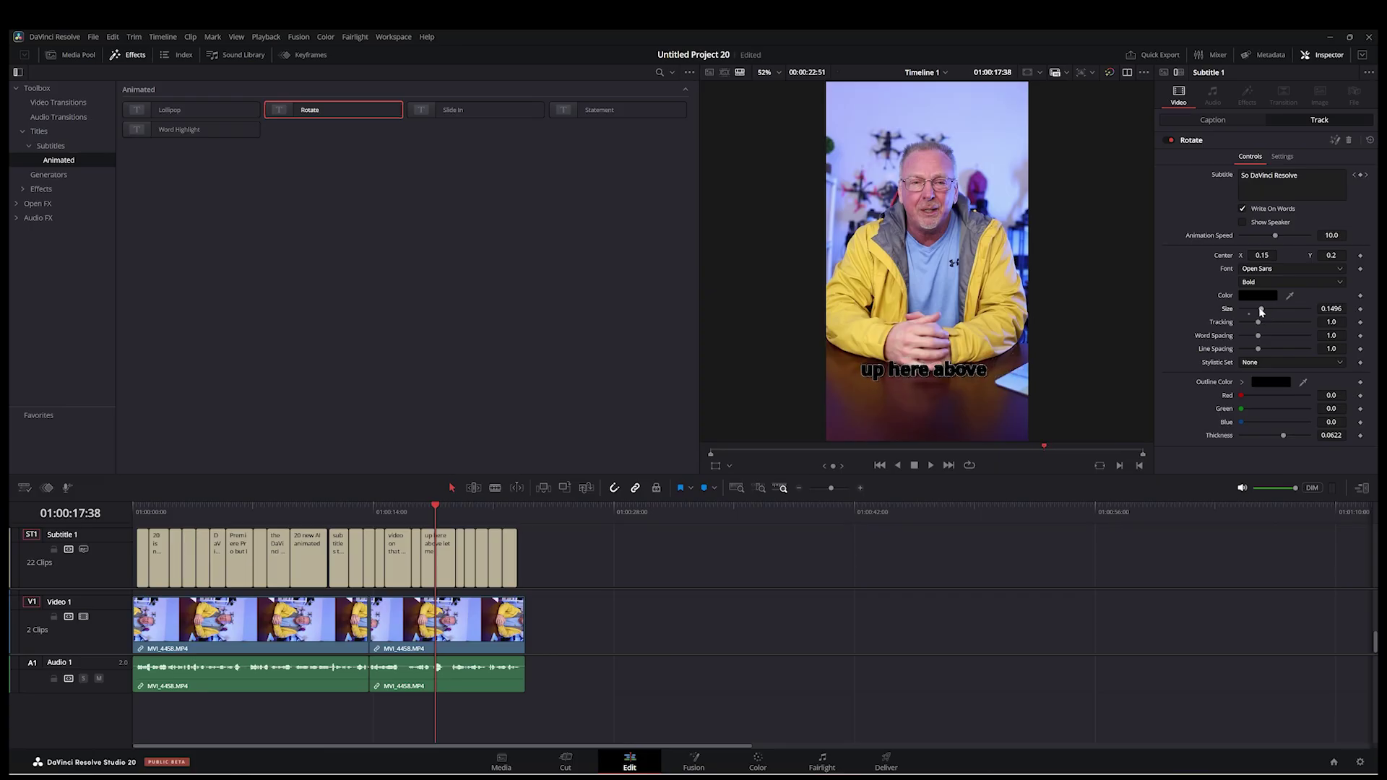
pyautogui.click(1256, 296)
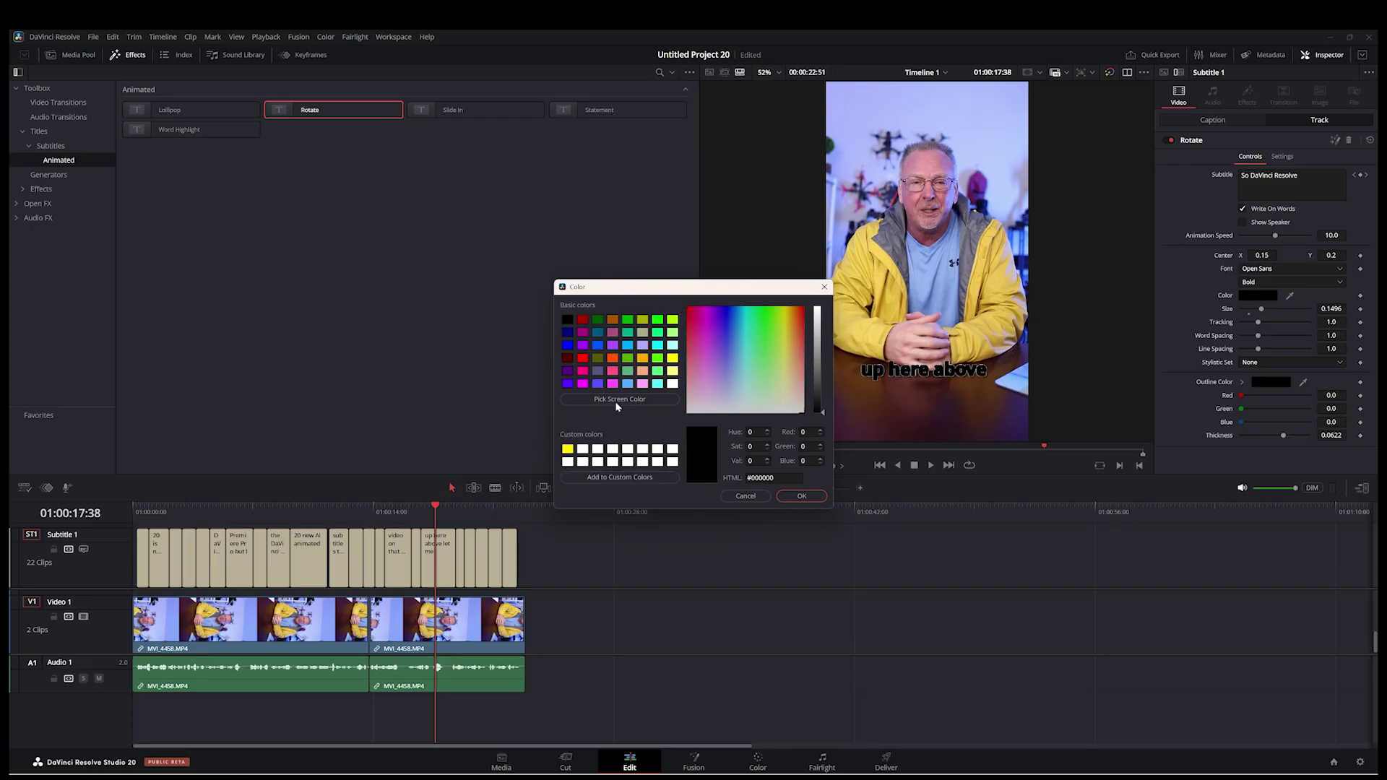
pyautogui.click(672, 384)
pyautogui.click(812, 497)
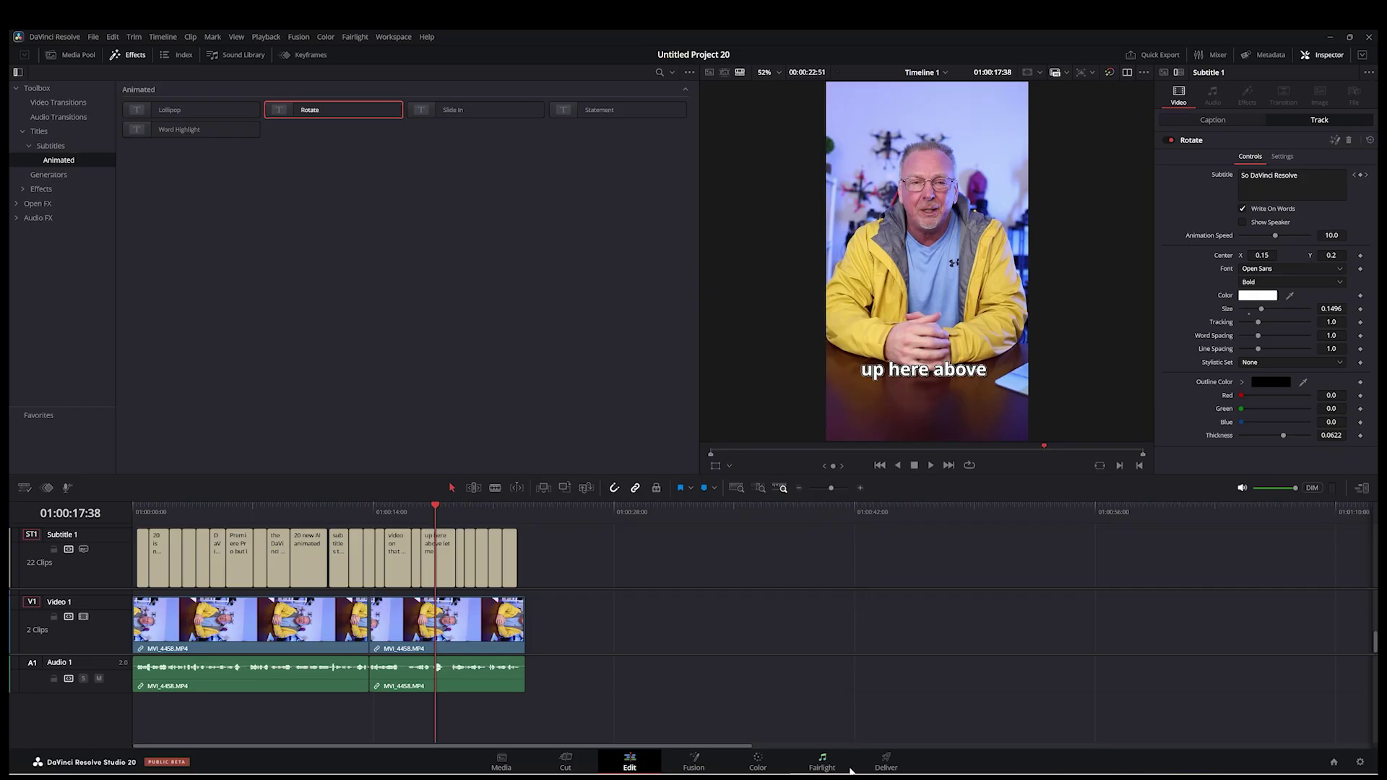
# On the Deliver page, review the subtitle Format options and switch Export Subtitle off
pyautogui.click(886, 766)
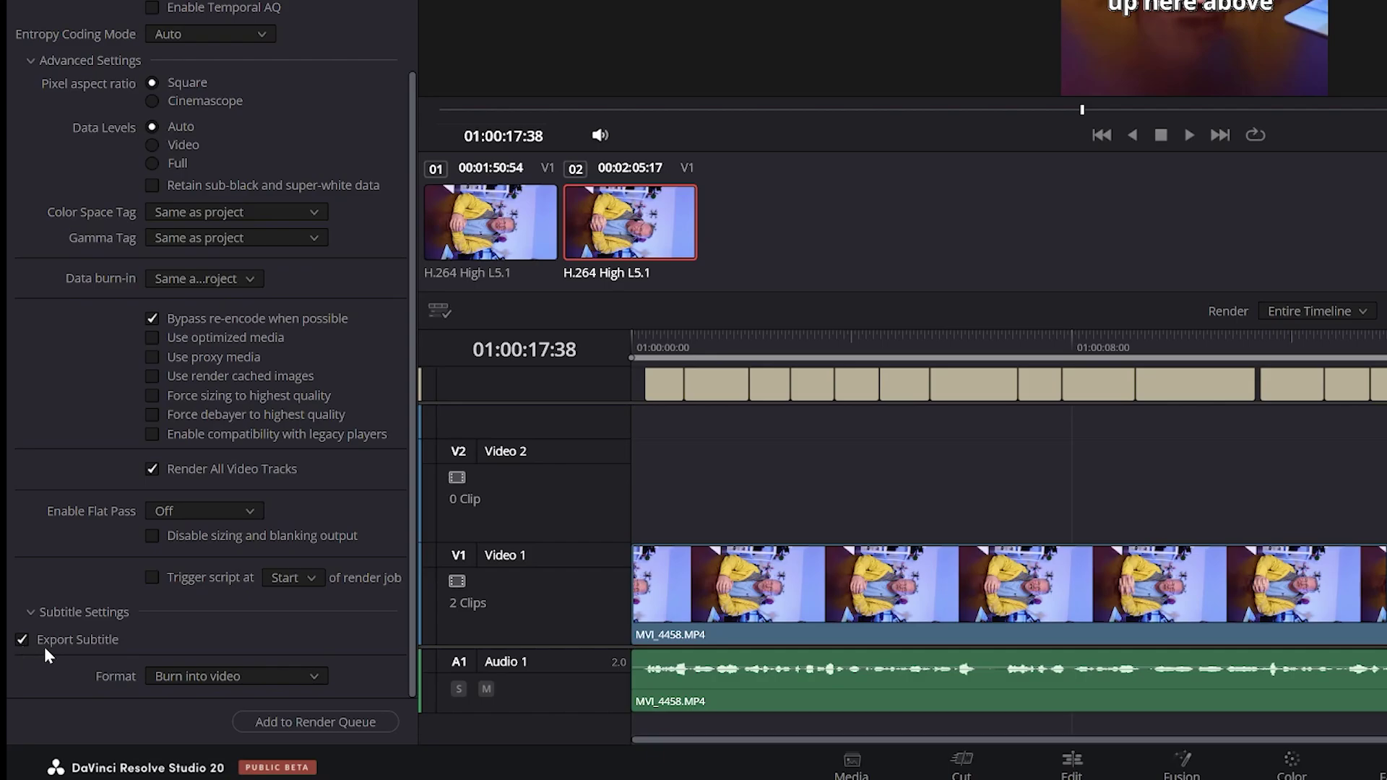
pyautogui.click(18, 640)
pyautogui.click(19, 643)
pyautogui.click(173, 678)
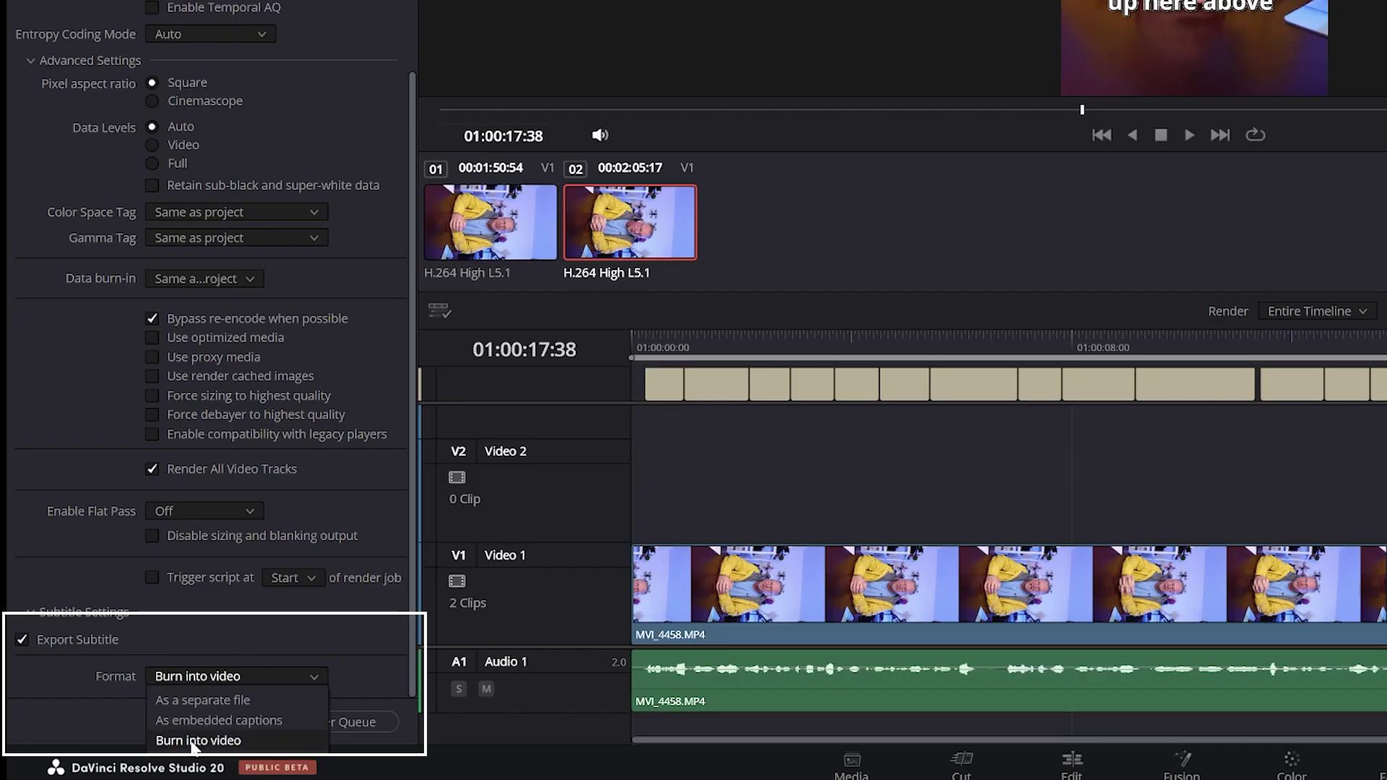
pyautogui.click(21, 640)
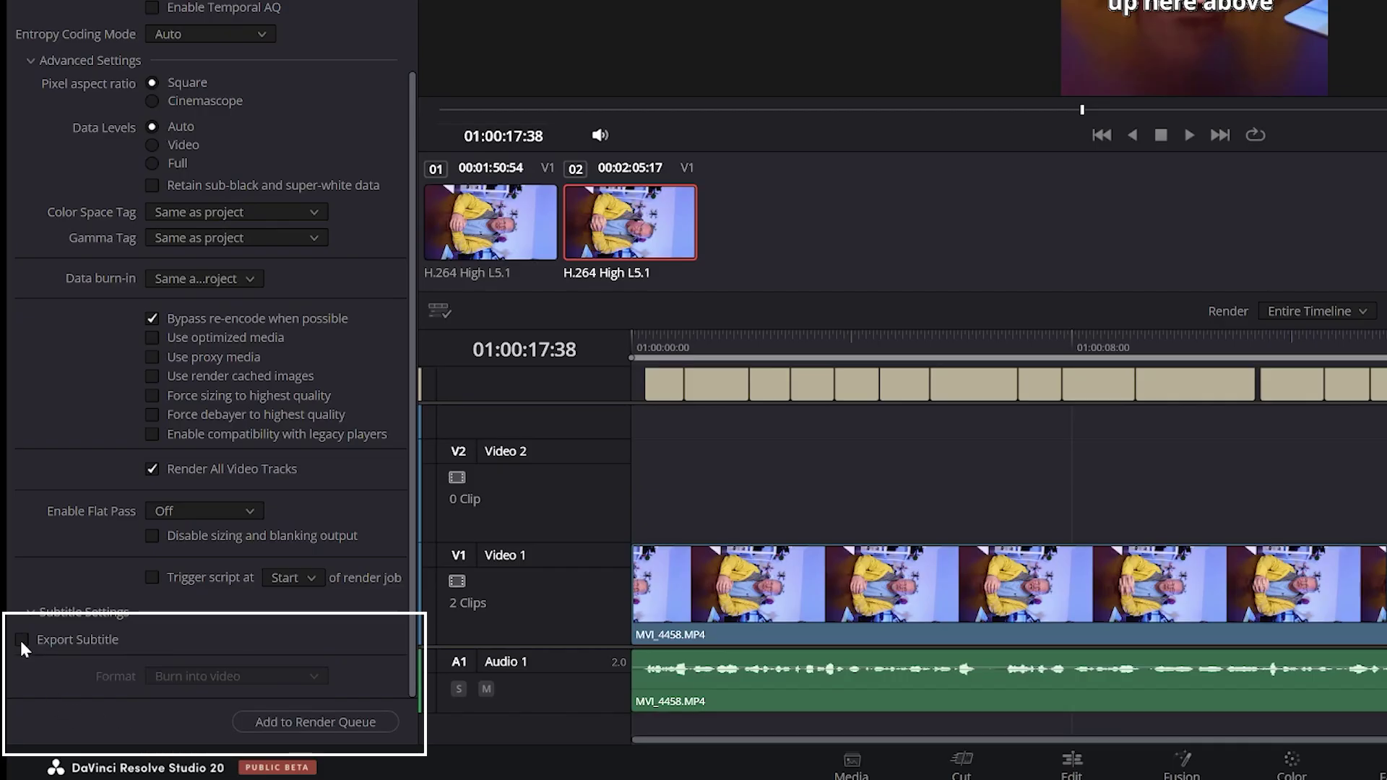